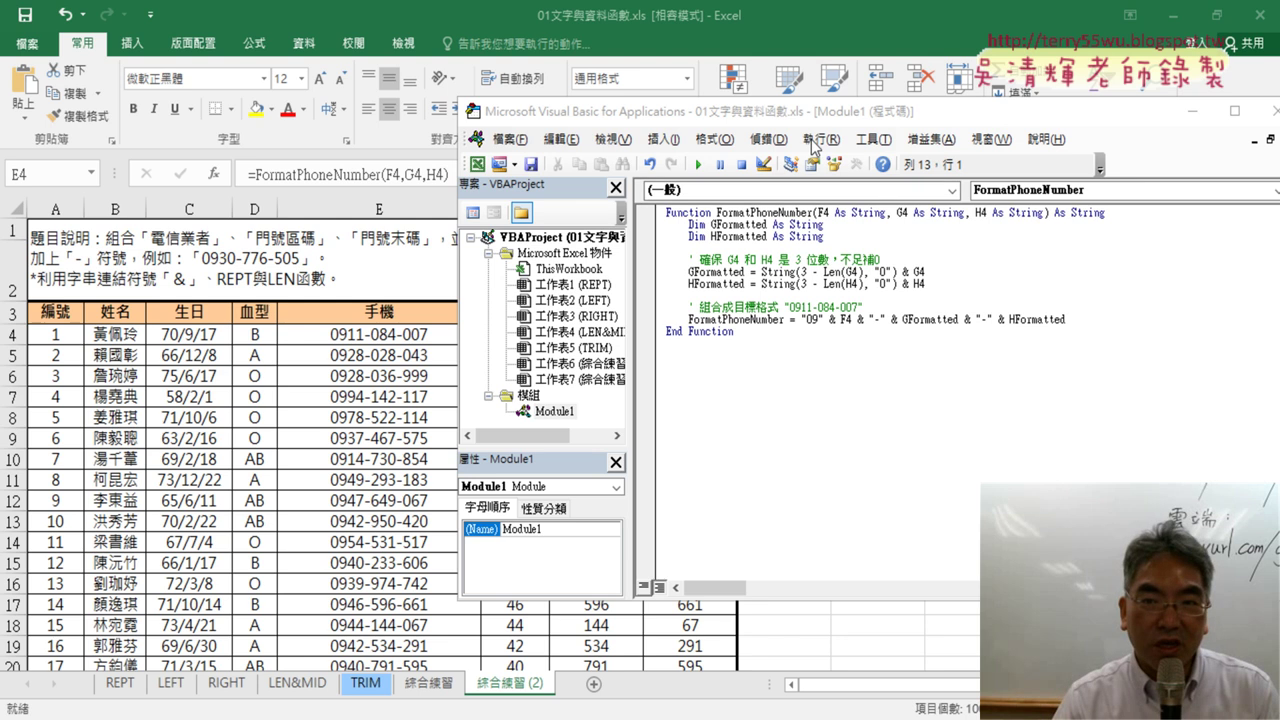
Step: Close the VBA editor, reopen it with Alt+F11, and close it again to show the worksheet
drag(810, 115, 576, 143)
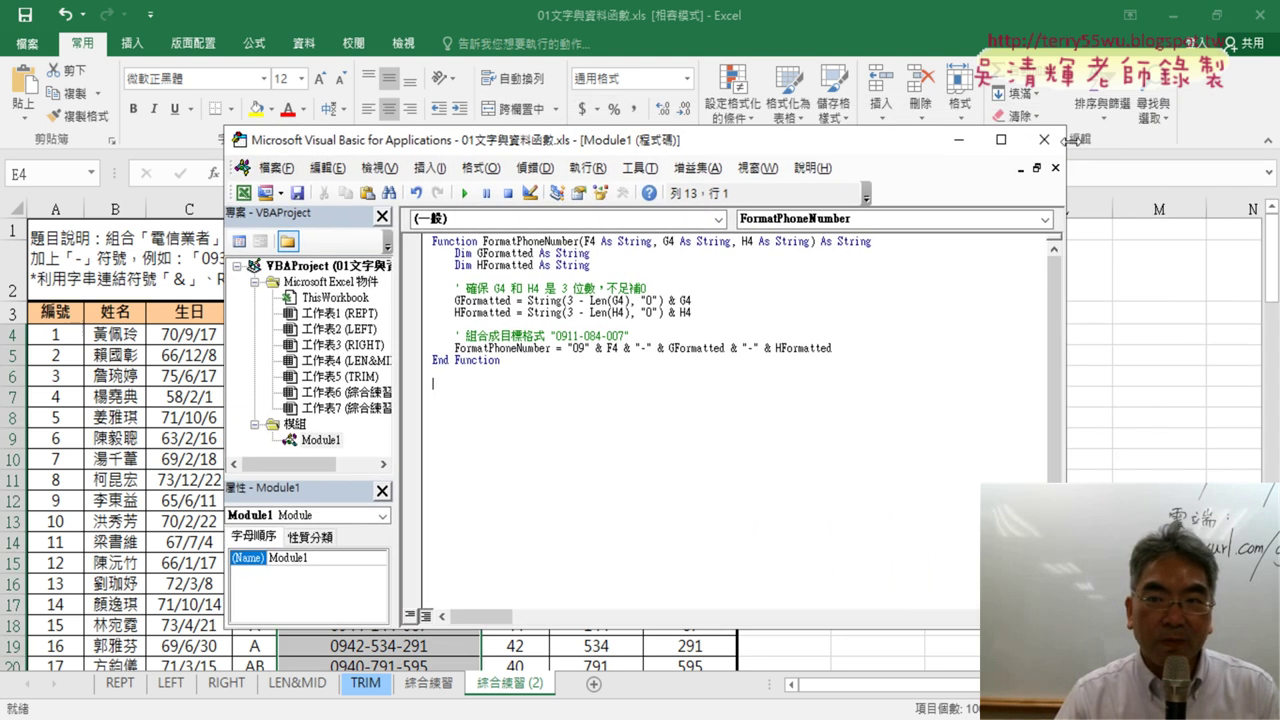
click(1045, 140)
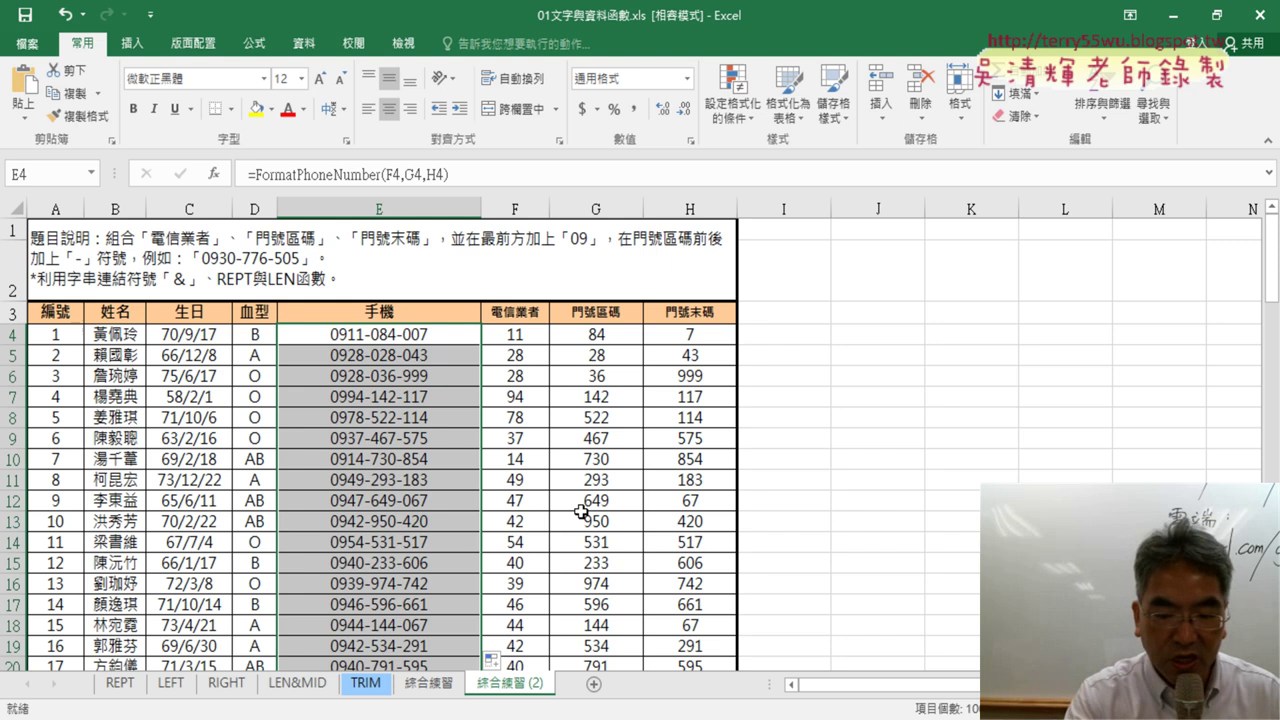
key(alt+F11)
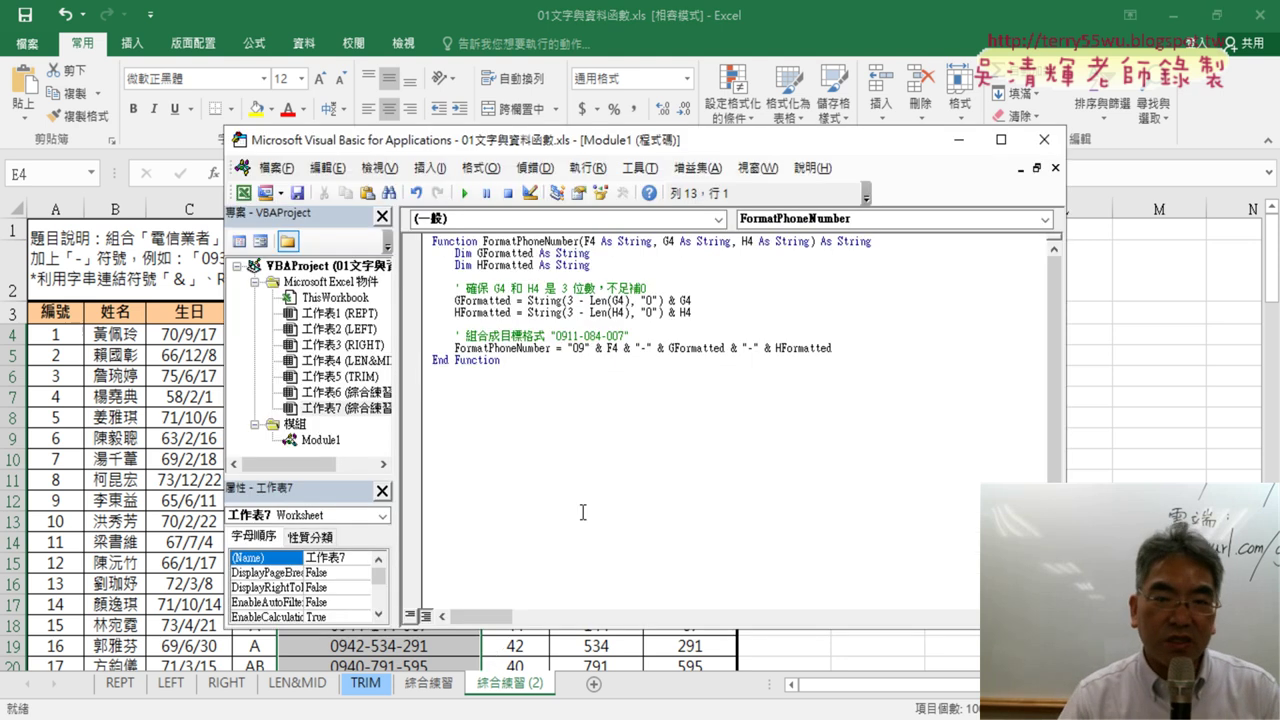
click(1043, 140)
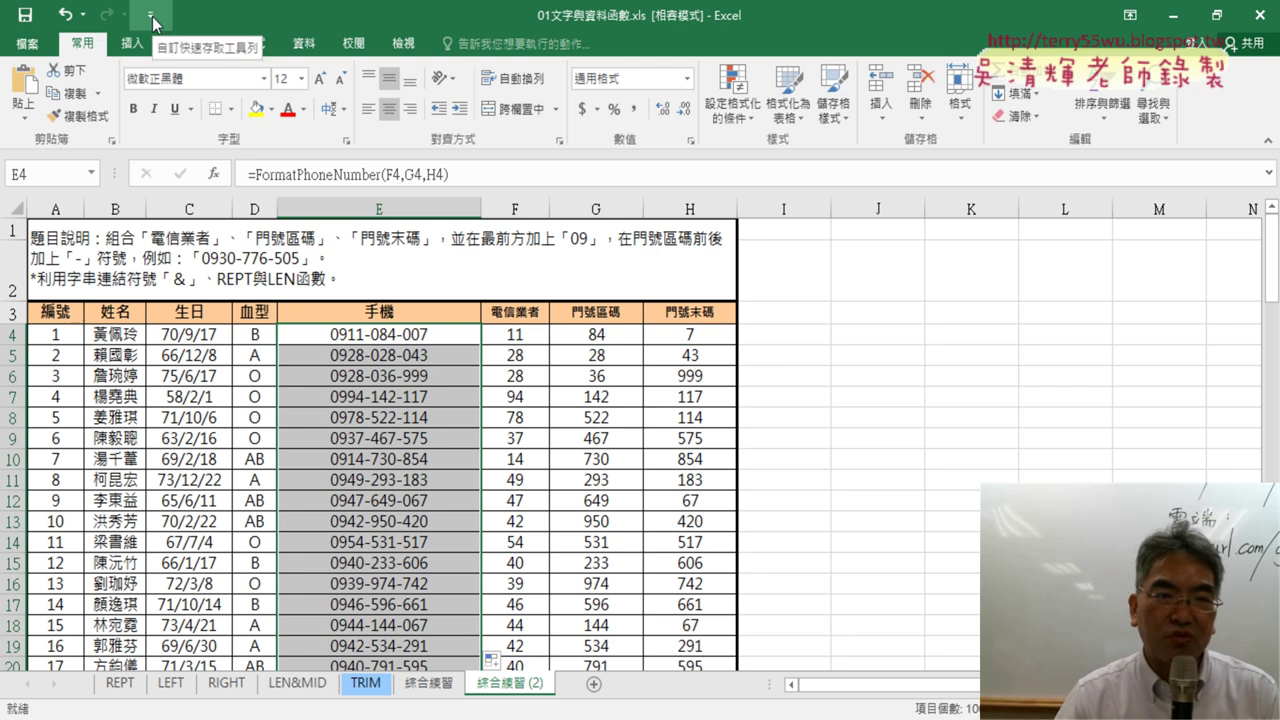
Step: Browse the View, Review and Data tabs, then show the Customize Quick Access Toolbar list
click(403, 44)
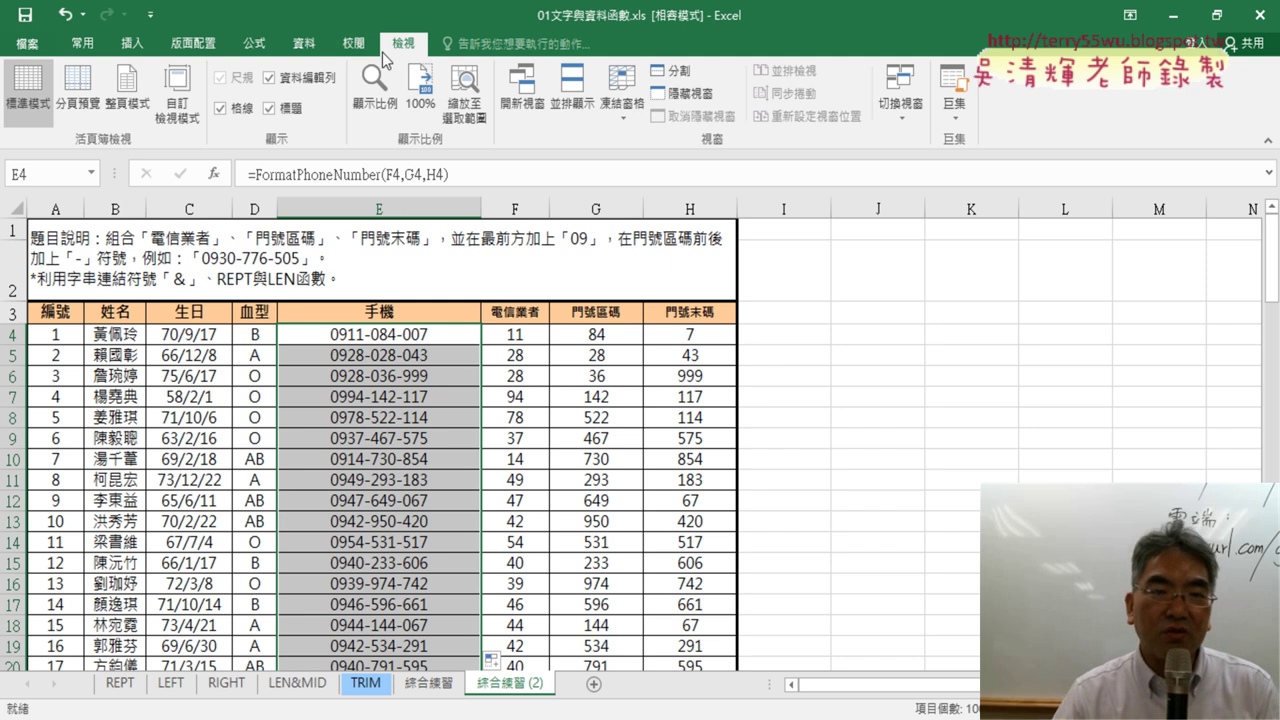
click(351, 46)
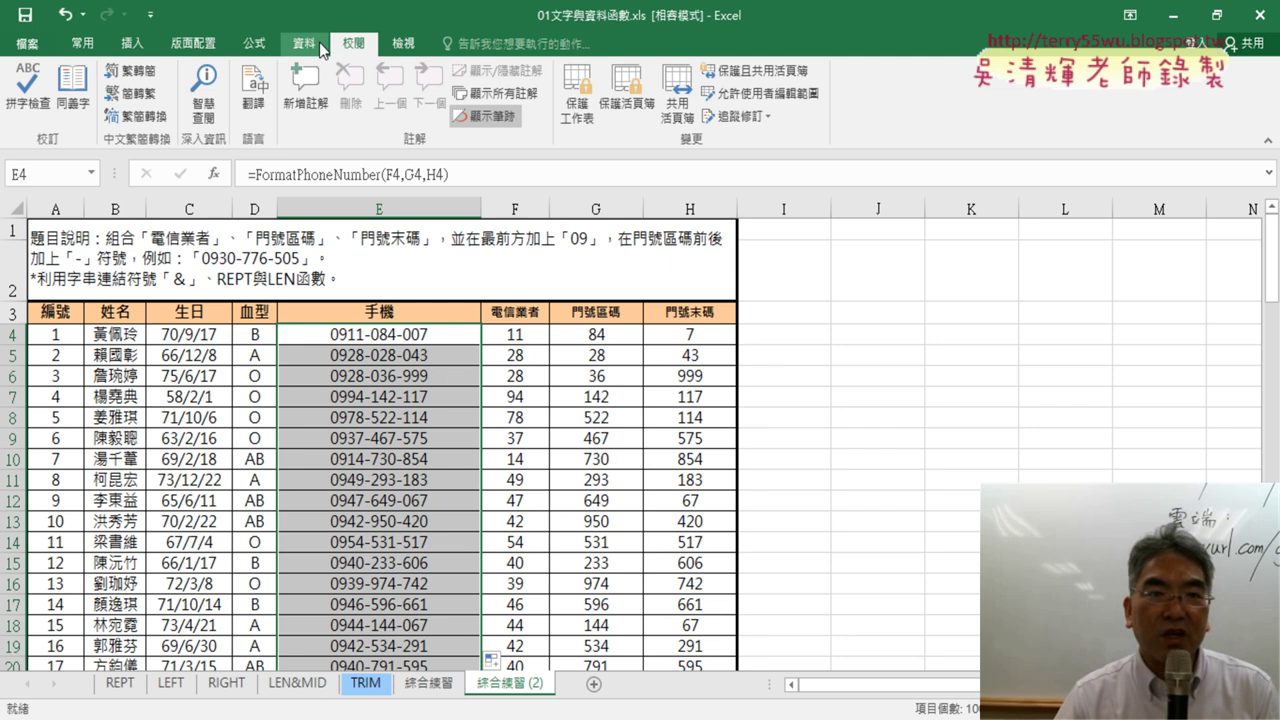
click(323, 50)
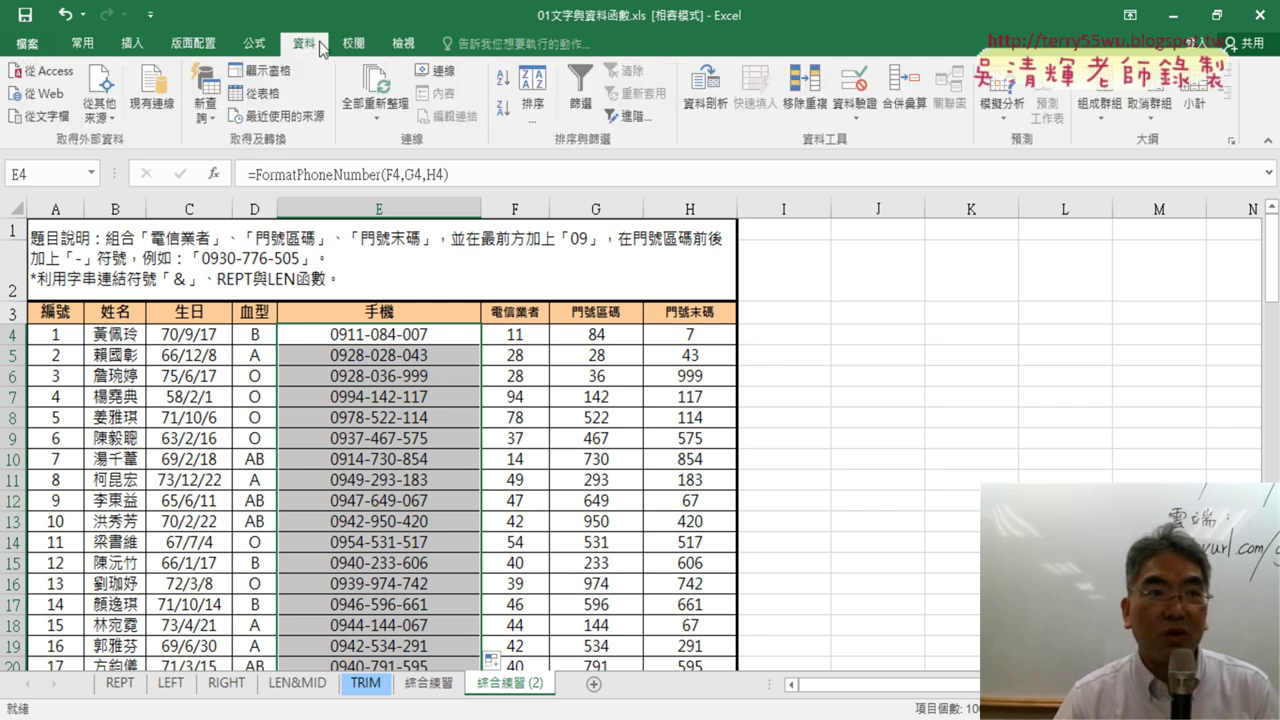
click(153, 18)
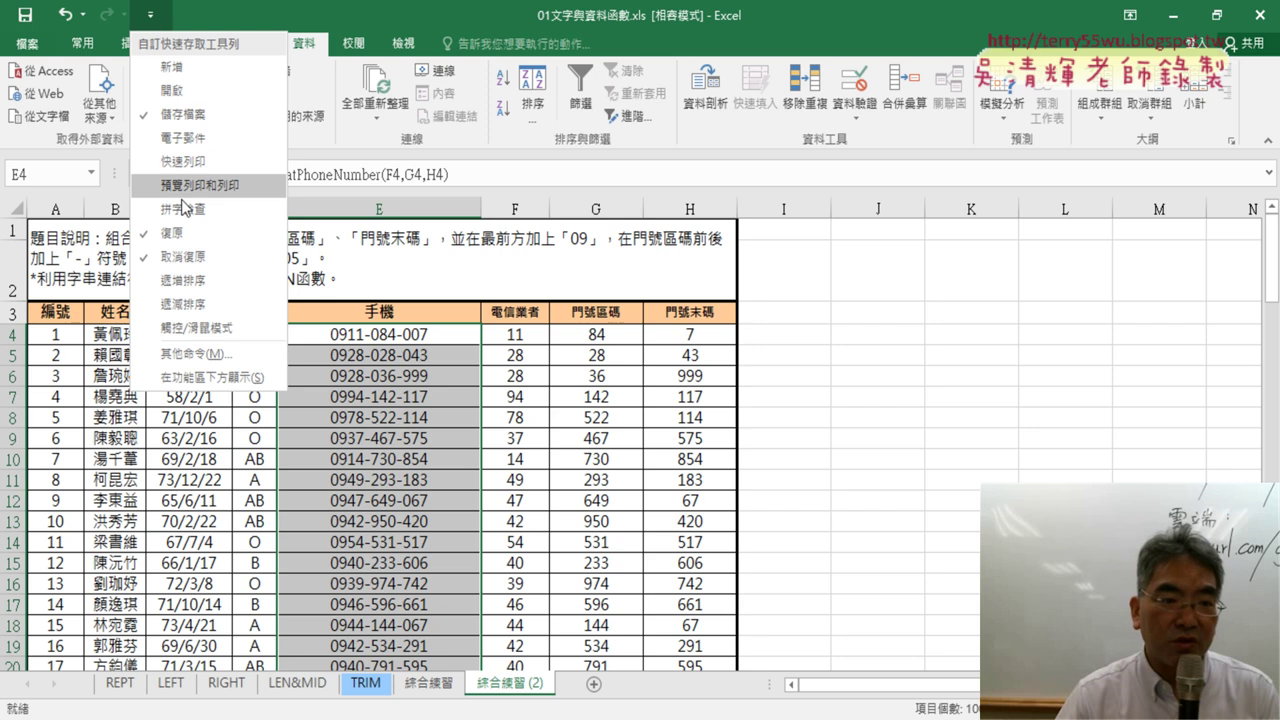
Step: Tick 開發人員 (Developer) under Customize Ribbon in More Commands and confirm with OK
click(212, 355)
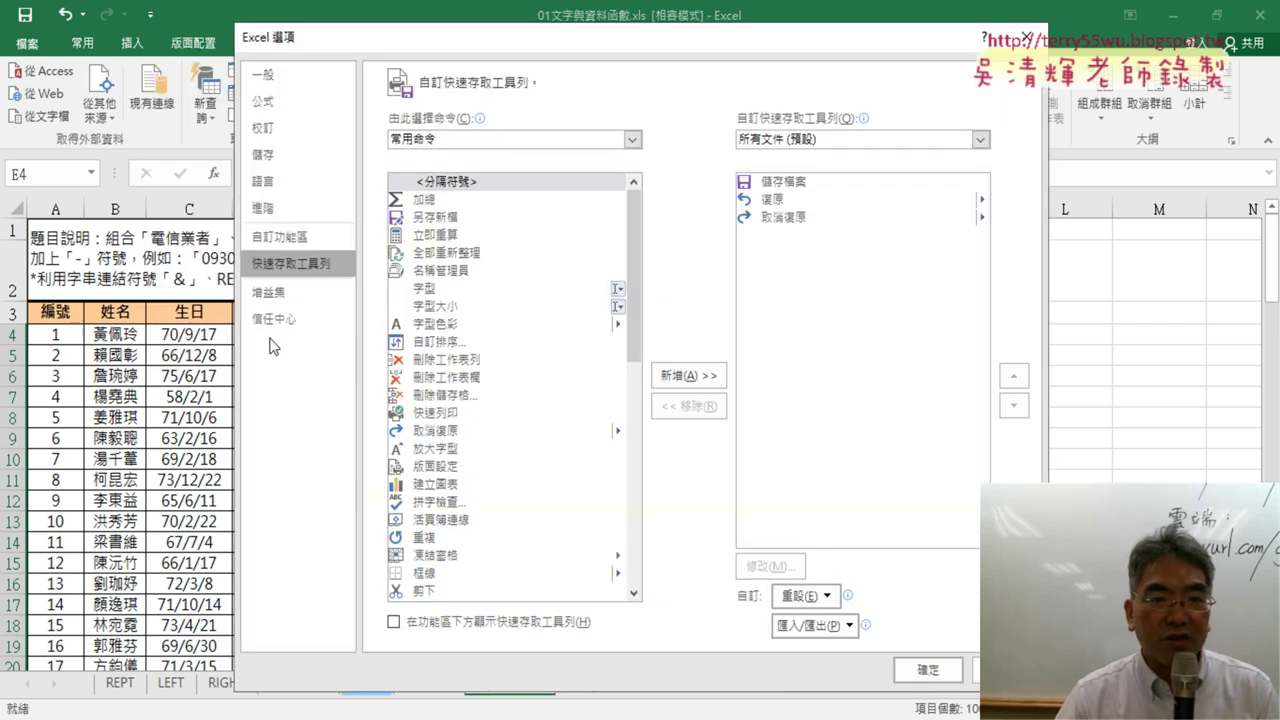
click(288, 238)
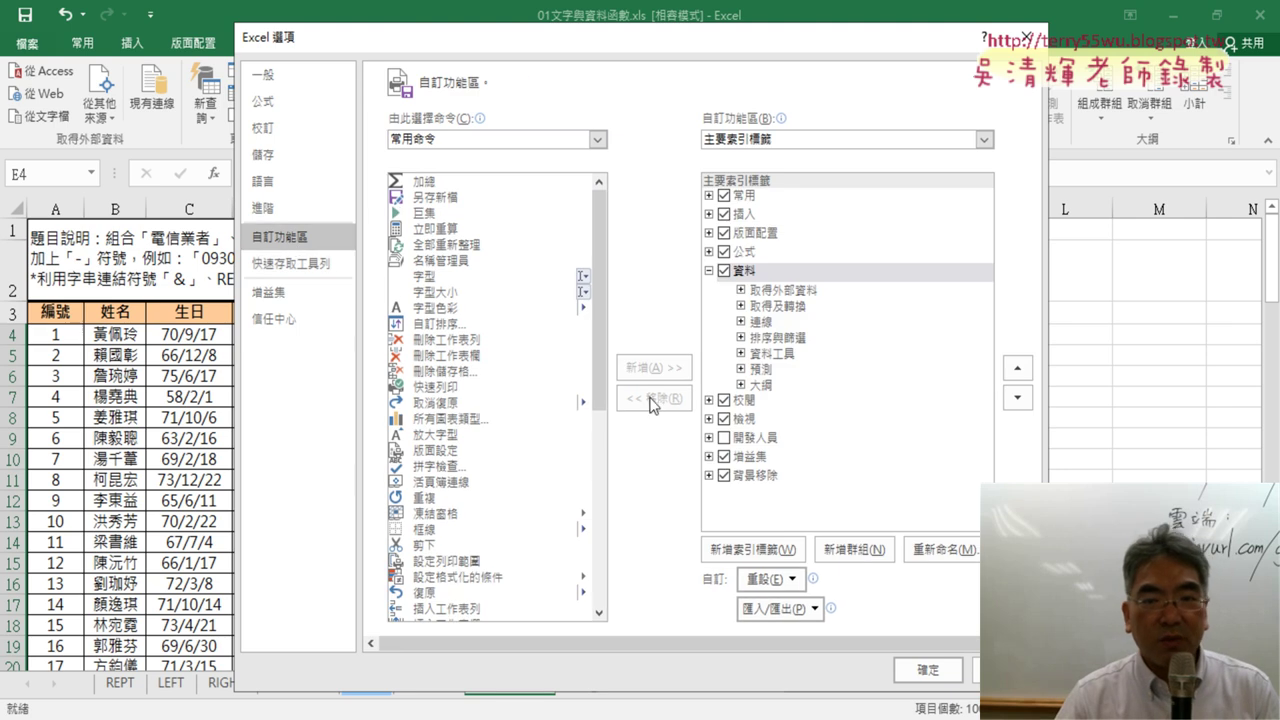
click(724, 438)
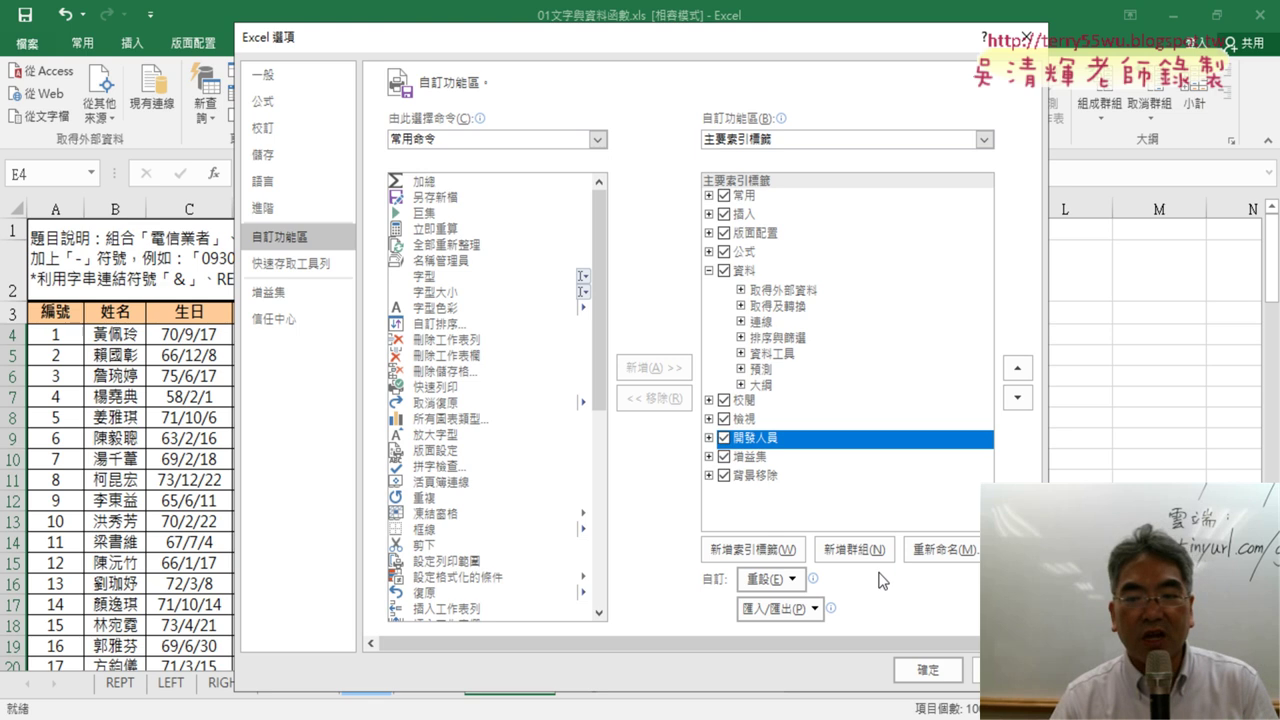
click(928, 670)
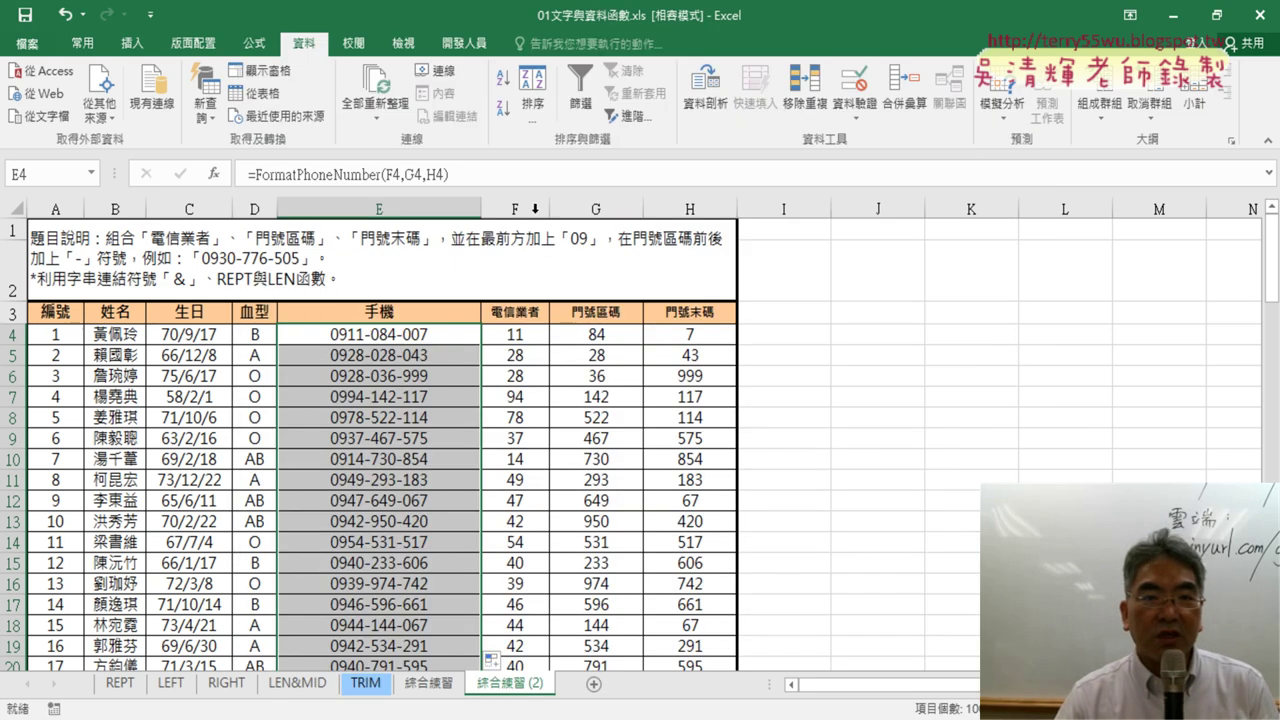
Step: Open and close the Visual Basic editor twice from the 開發人員 tab
click(465, 44)
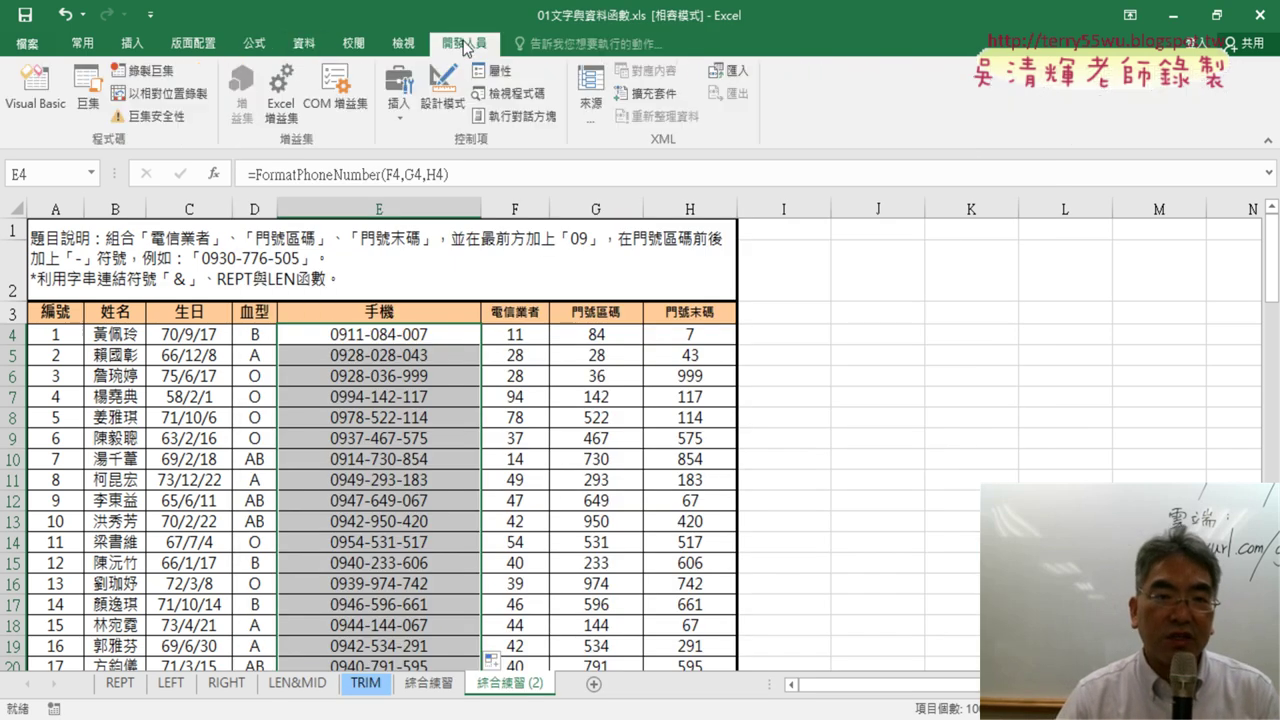
click(48, 112)
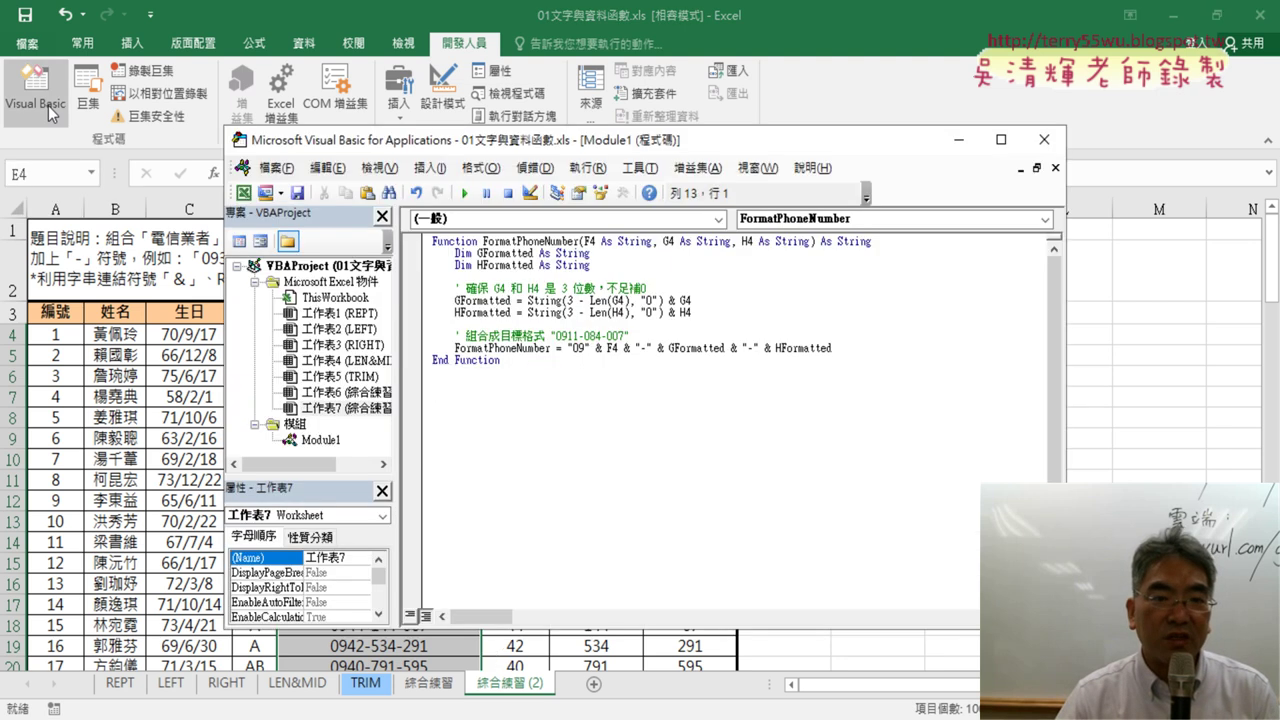
click(1044, 139)
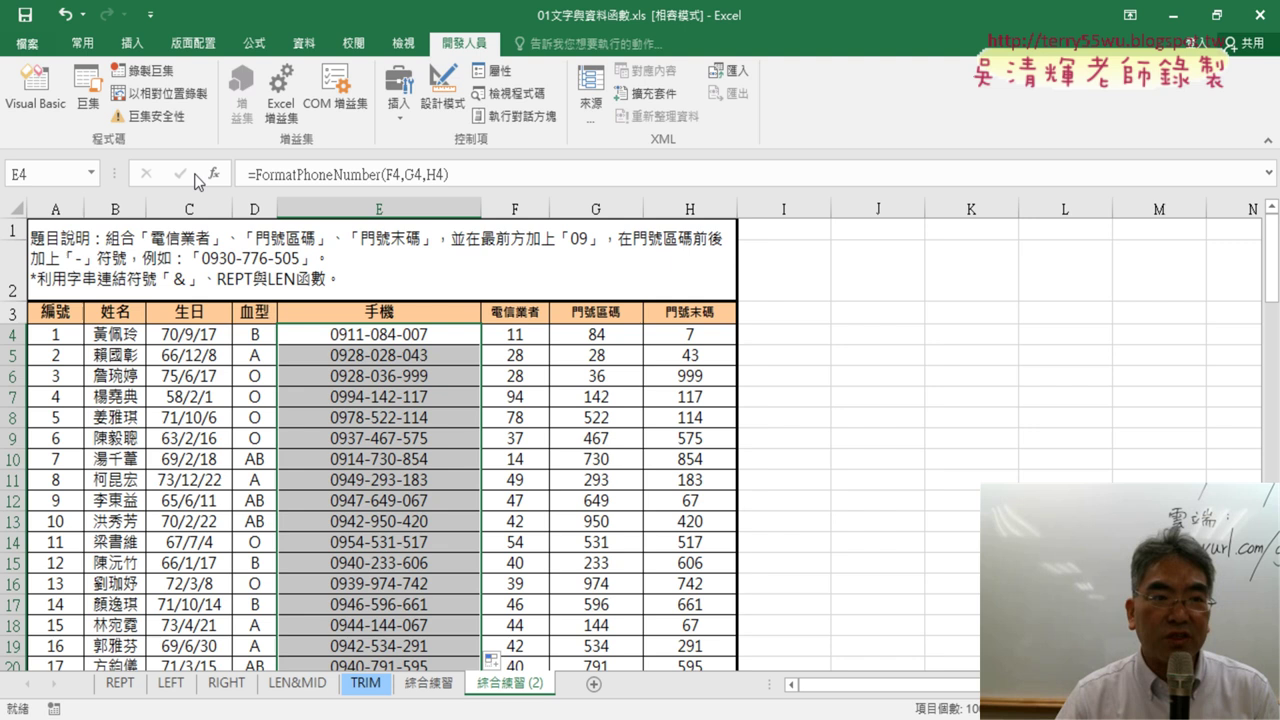
click(53, 114)
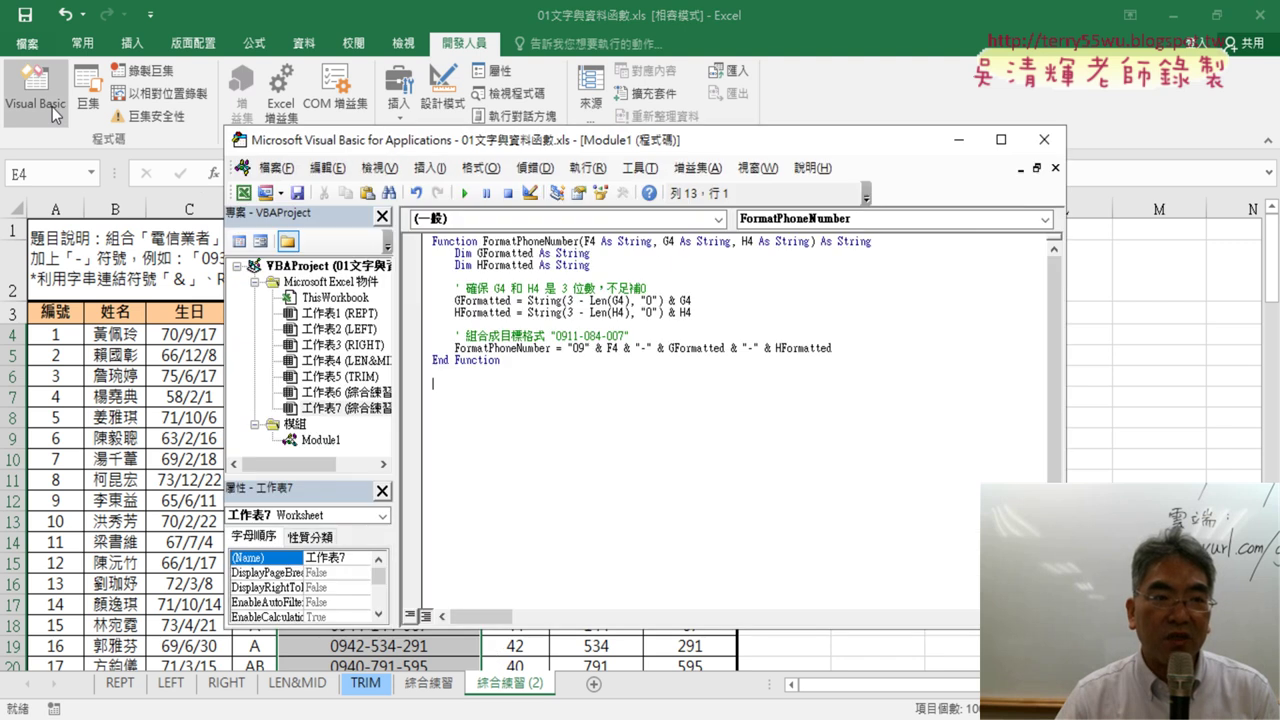
click(1044, 139)
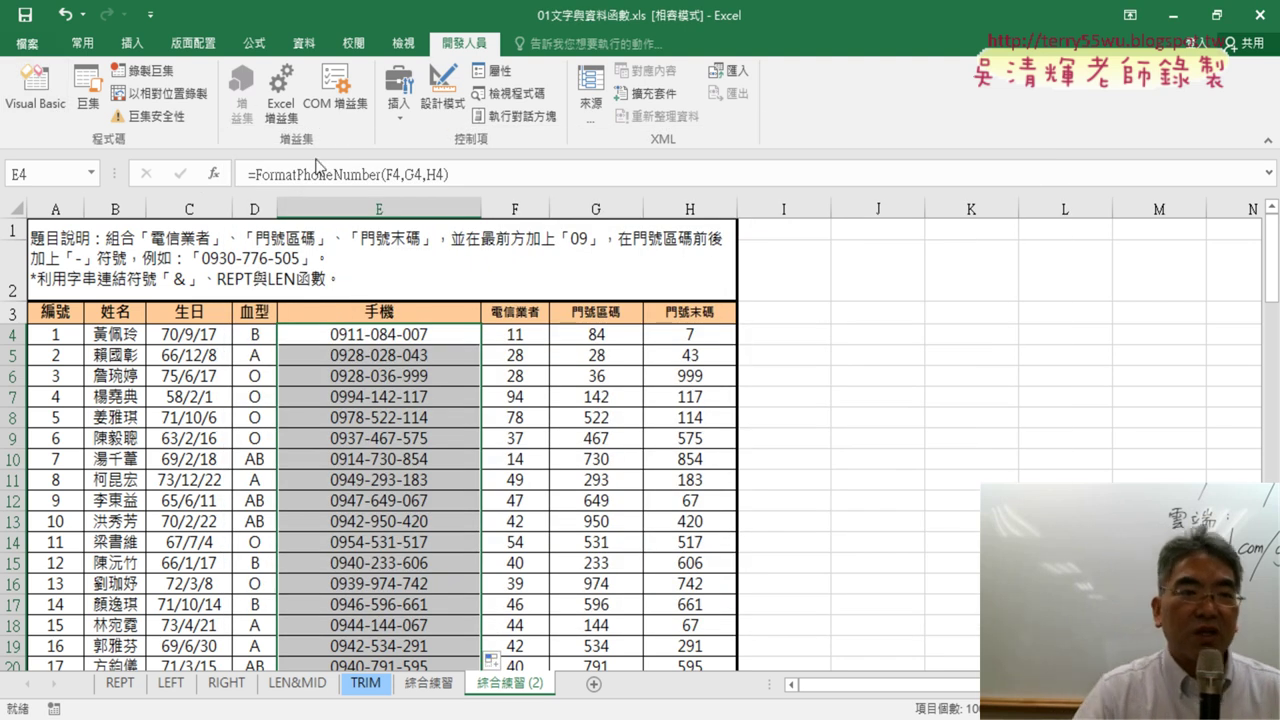
Step: Reopen the Visual Basic editor, look at the Insert controls, and position the editor window
click(42, 104)
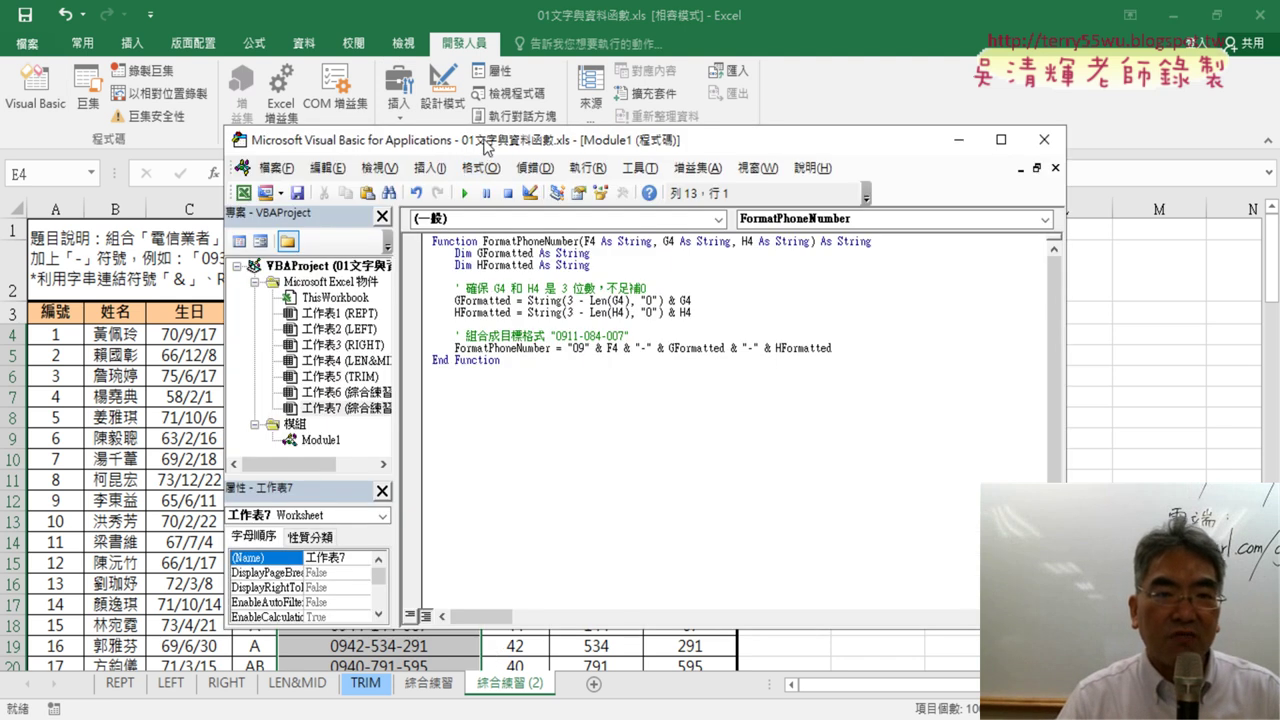
drag(488, 145, 321, 152)
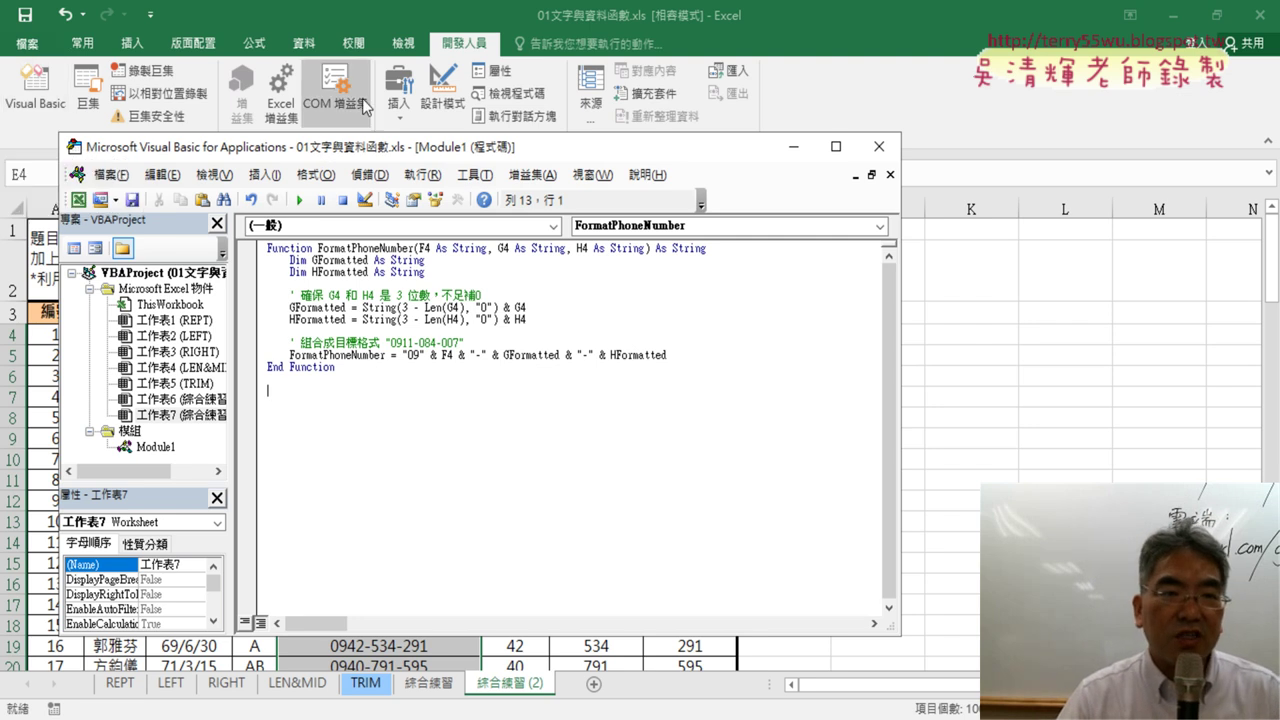
click(398, 97)
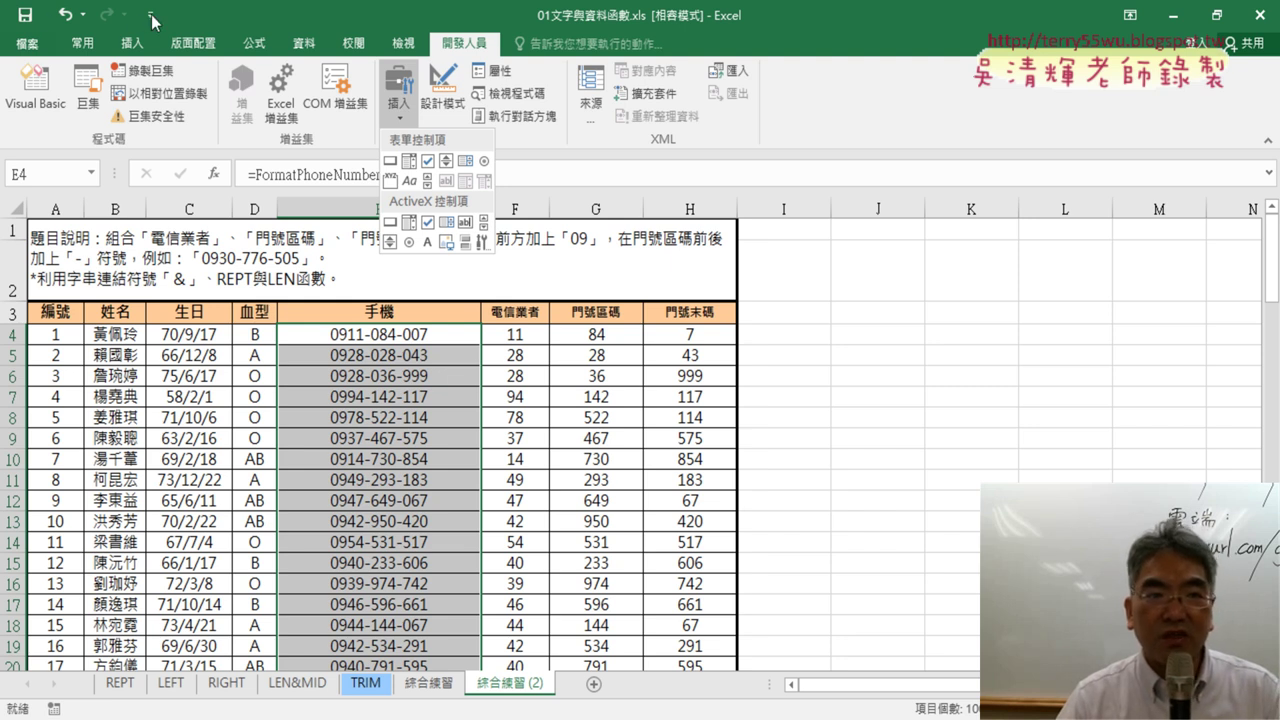
click(36, 88)
drag(399, 150, 443, 113)
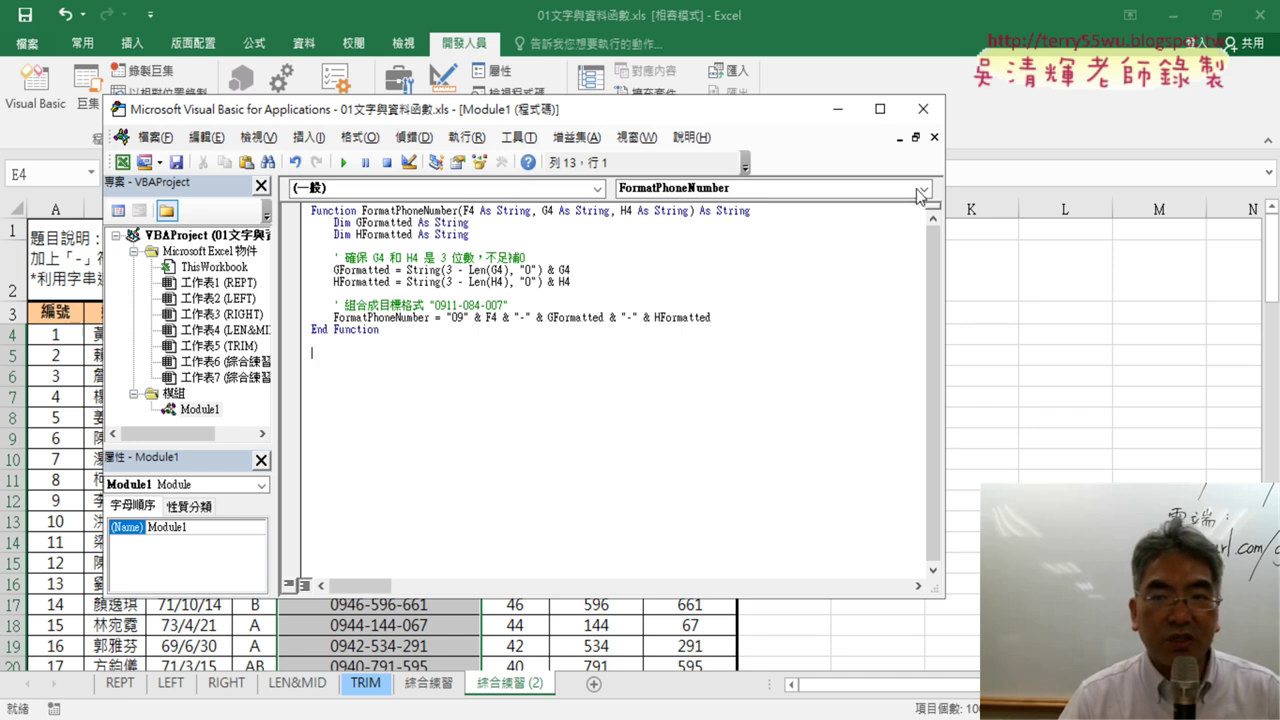
Step: Close the Module1 code window after reopening it once, then close the Properties and Project Explorer panes
click(934, 137)
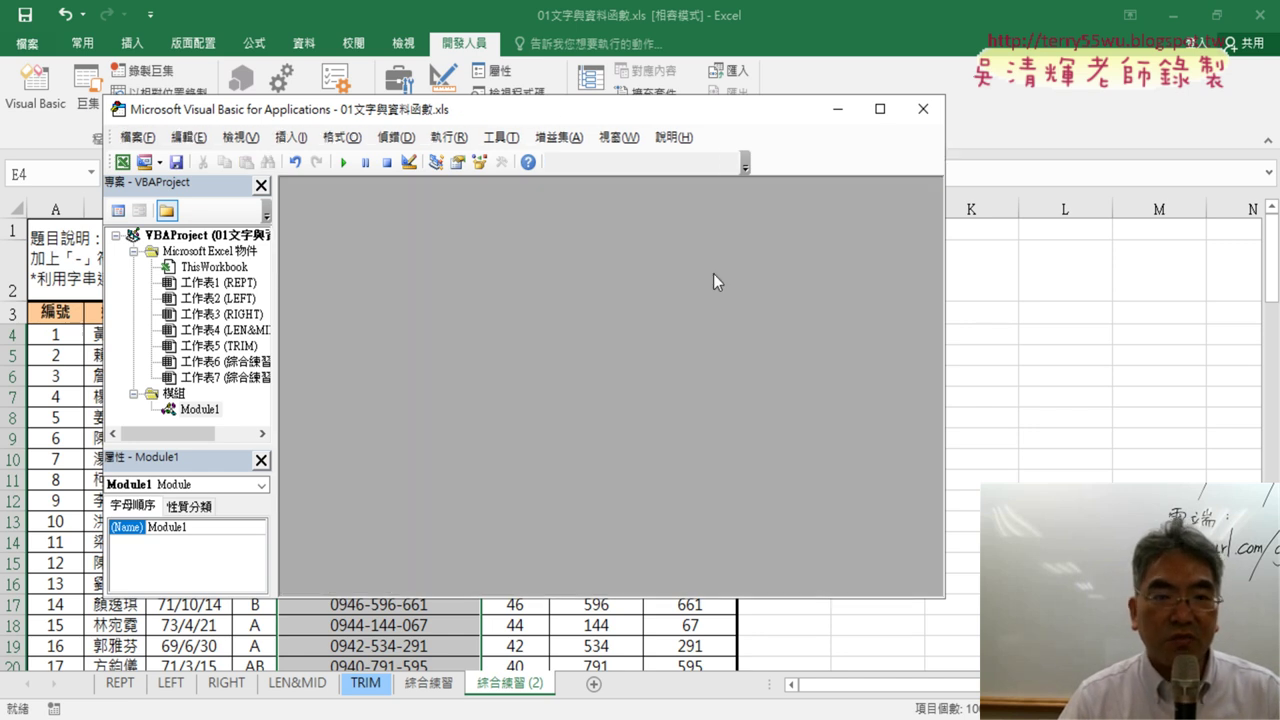
double_click(200, 410)
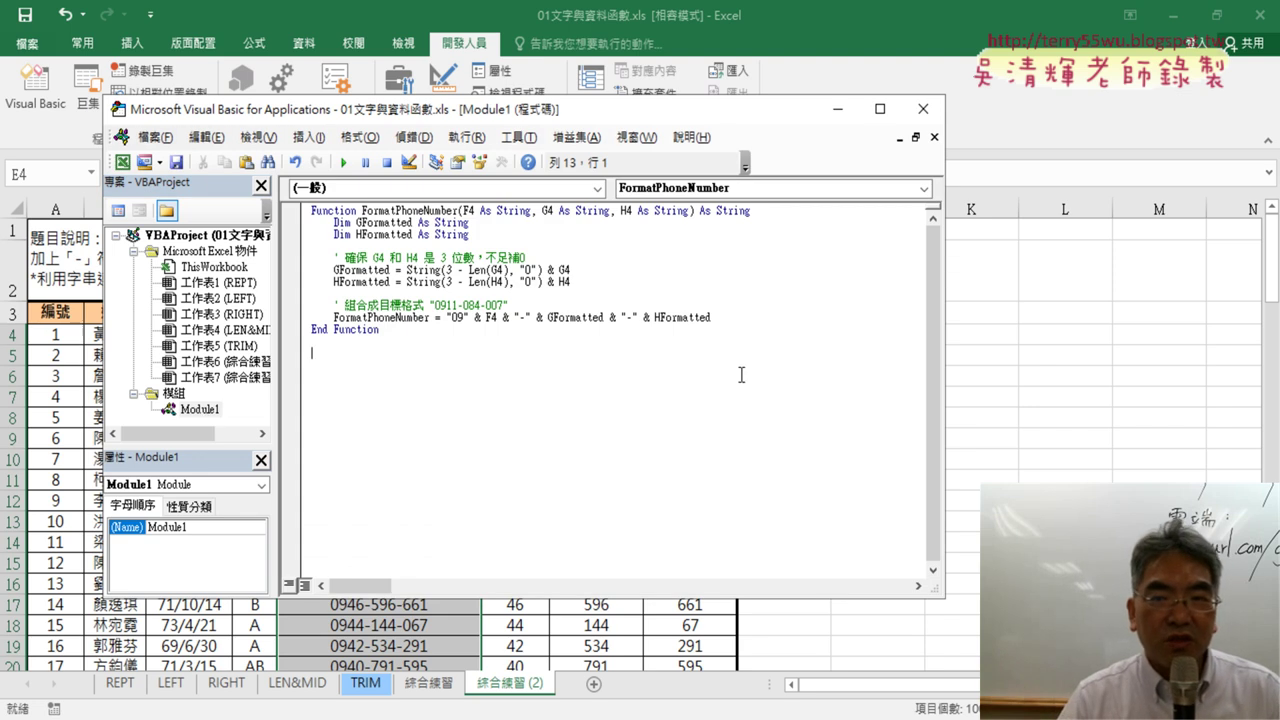
click(934, 137)
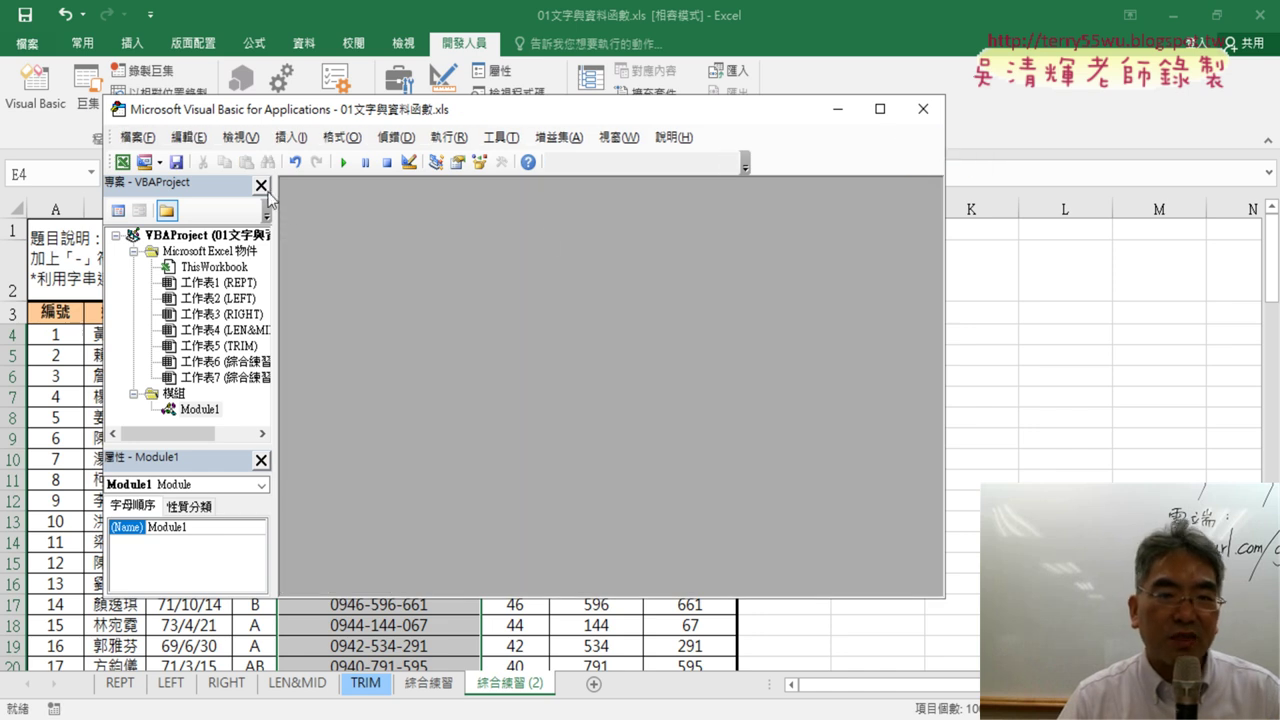
click(264, 464)
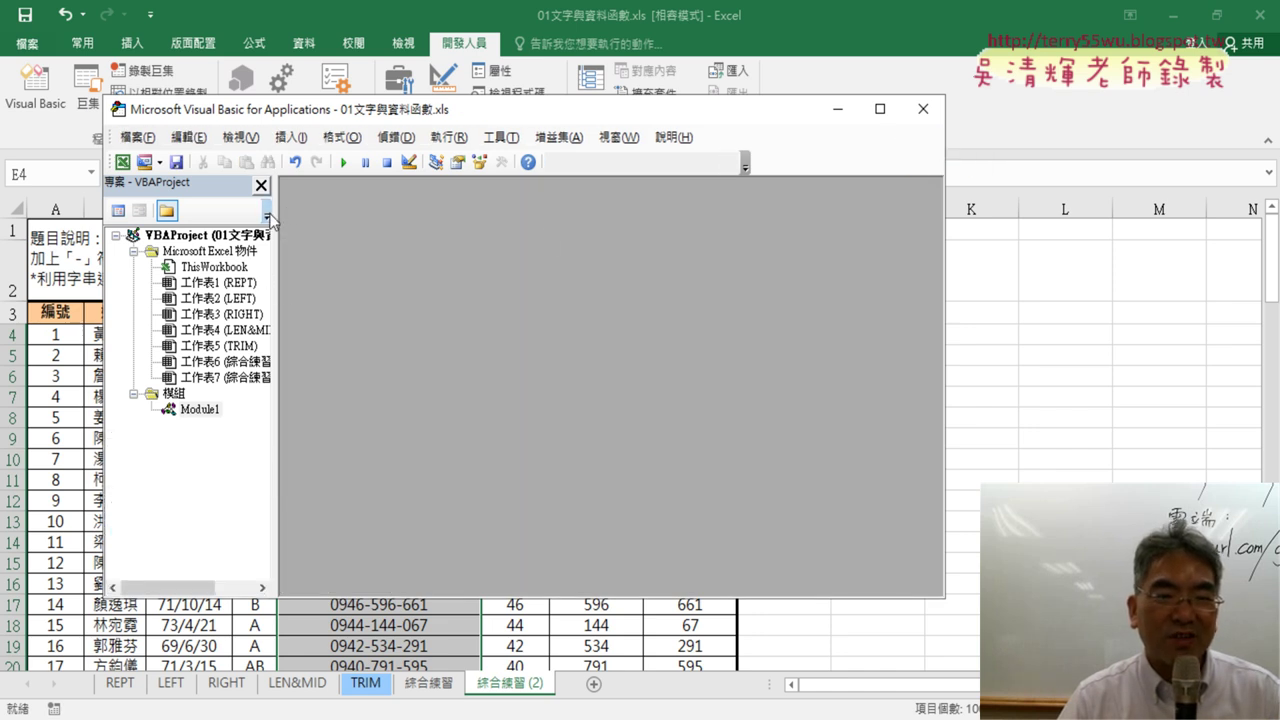
click(261, 186)
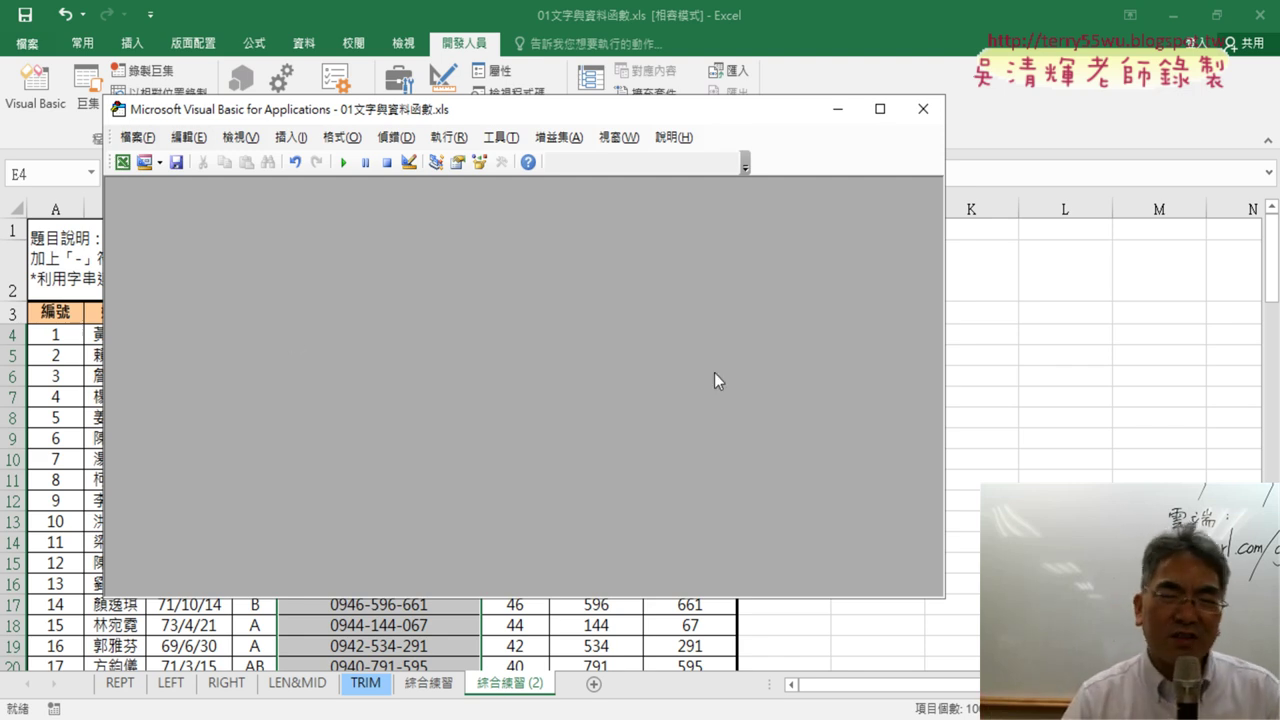
Step: Close the VBA editor, reopen it, and close it again to return to the sheet
click(923, 109)
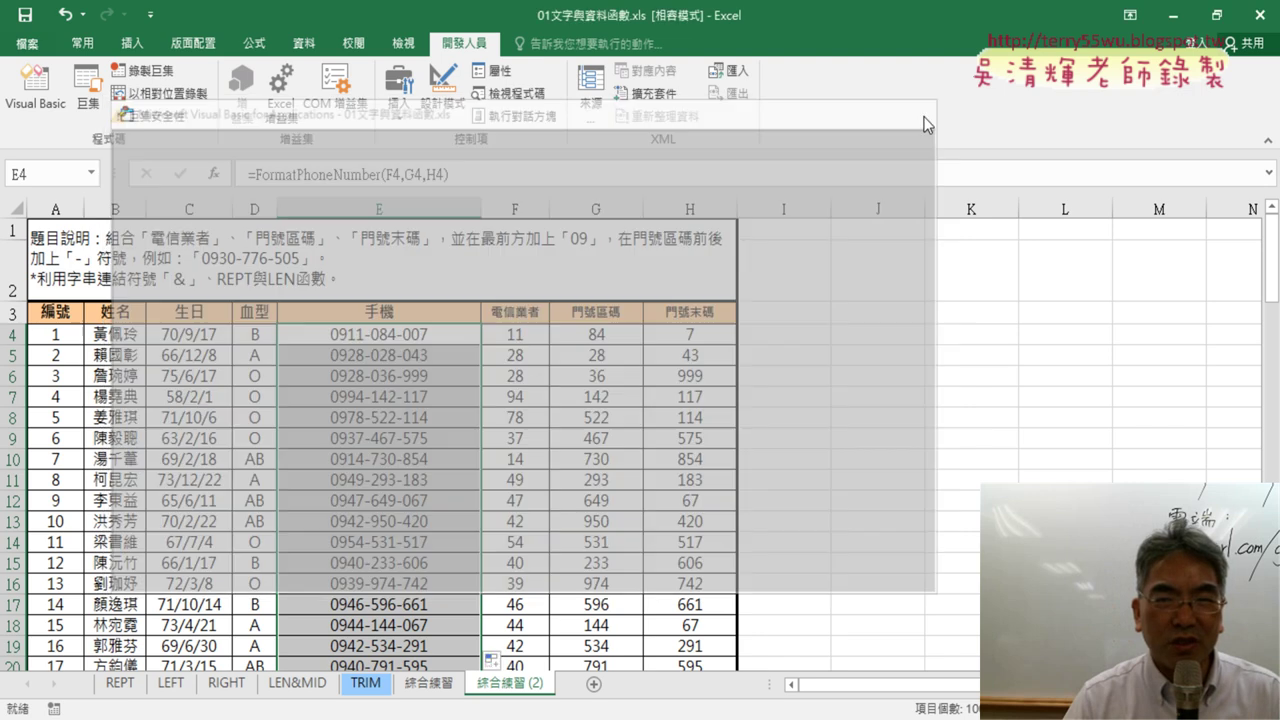
click(57, 96)
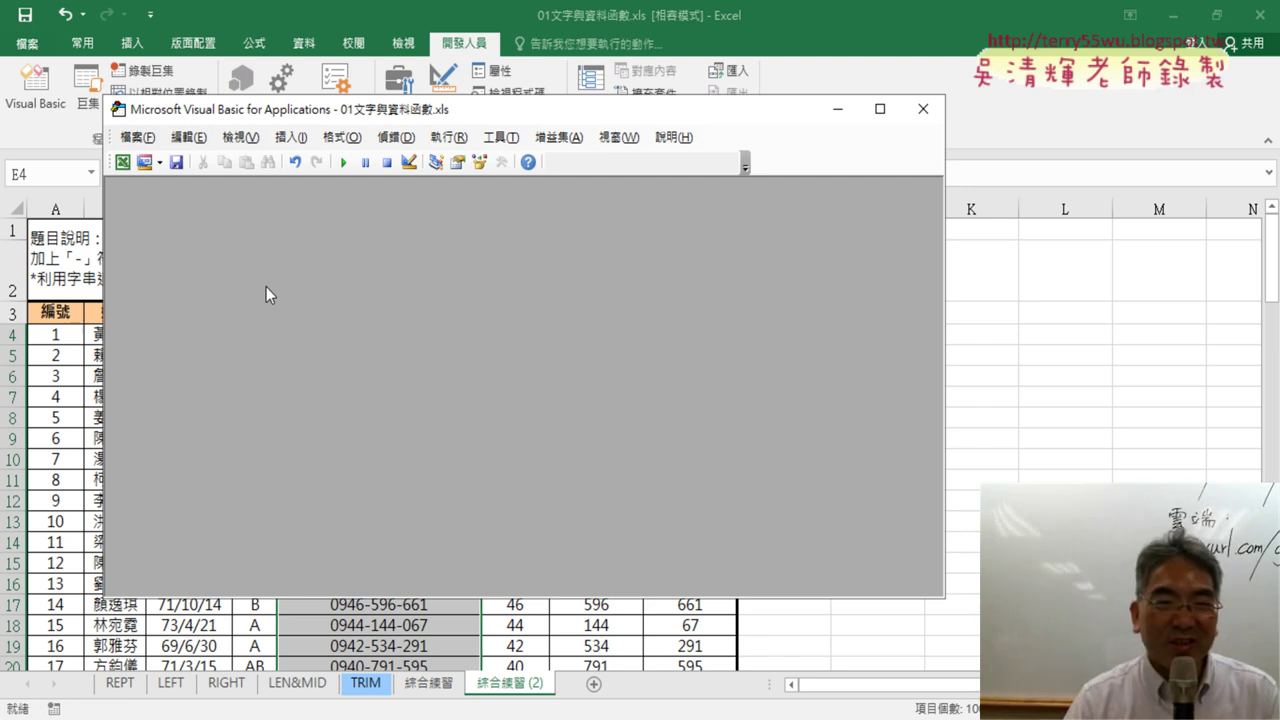
click(922, 108)
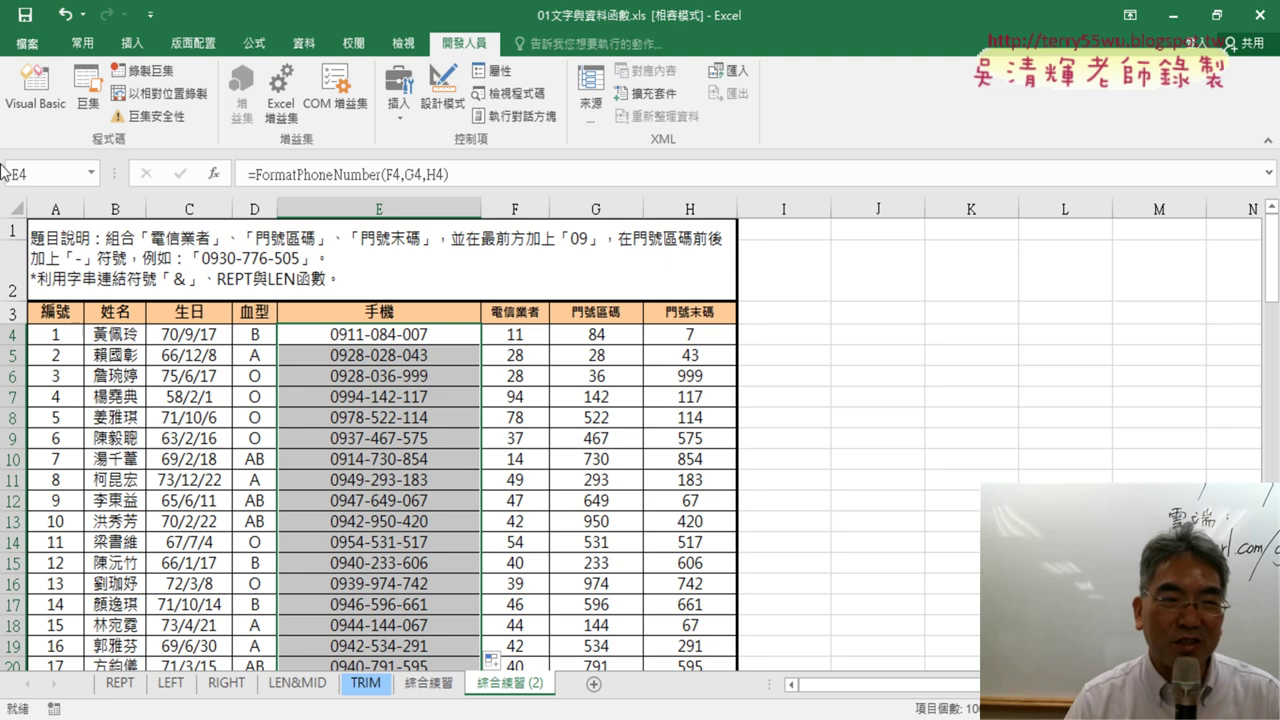
Step: Reopen the VBA editor and show the Project Explorer tree through the View menu
click(35, 88)
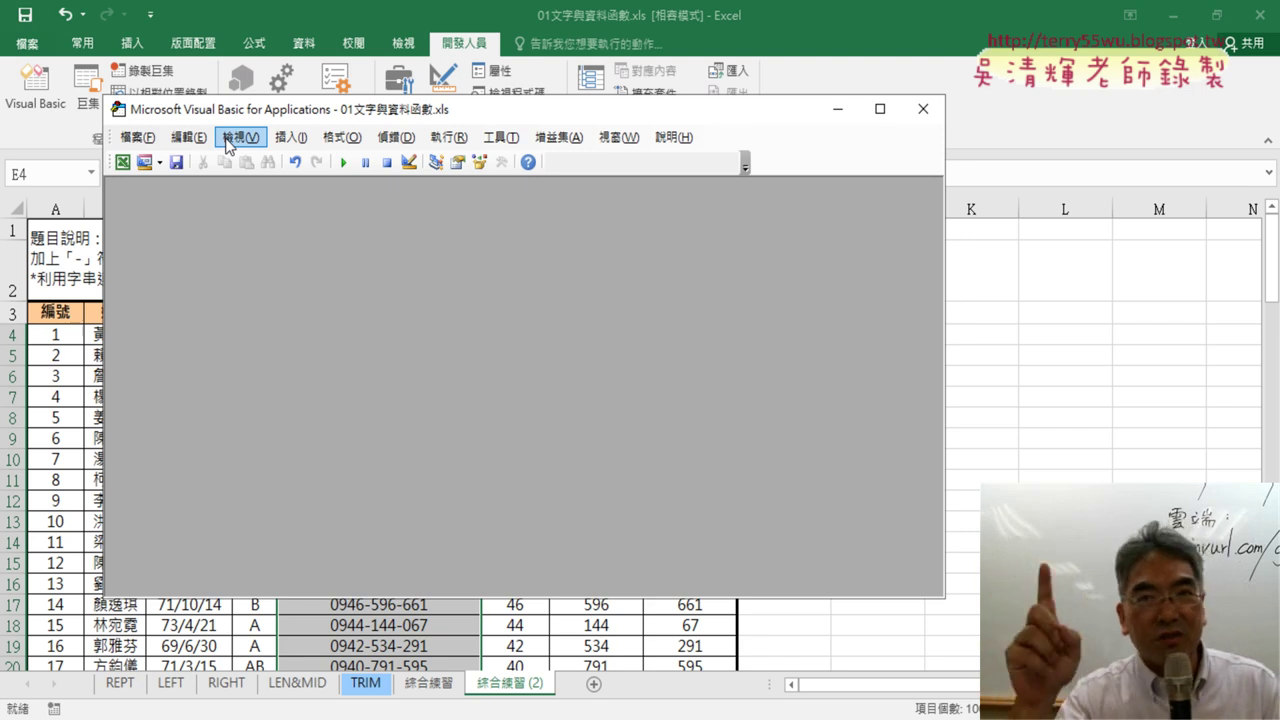
click(228, 145)
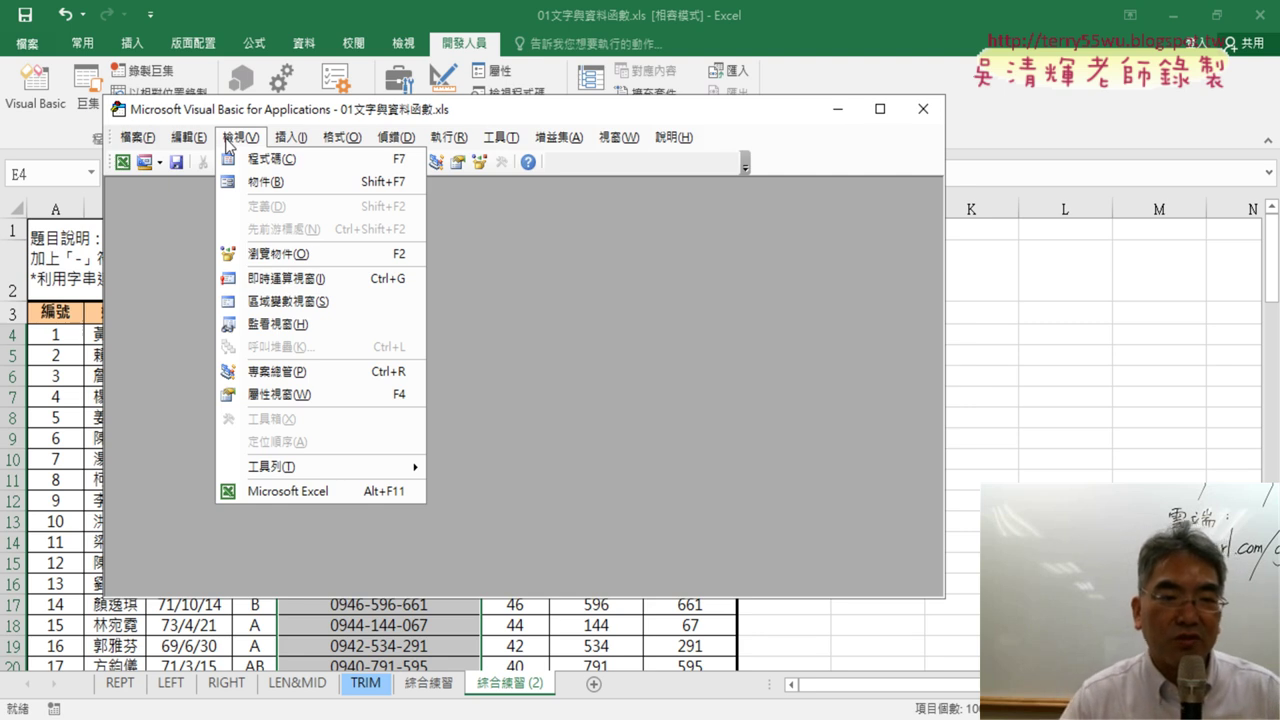
click(293, 376)
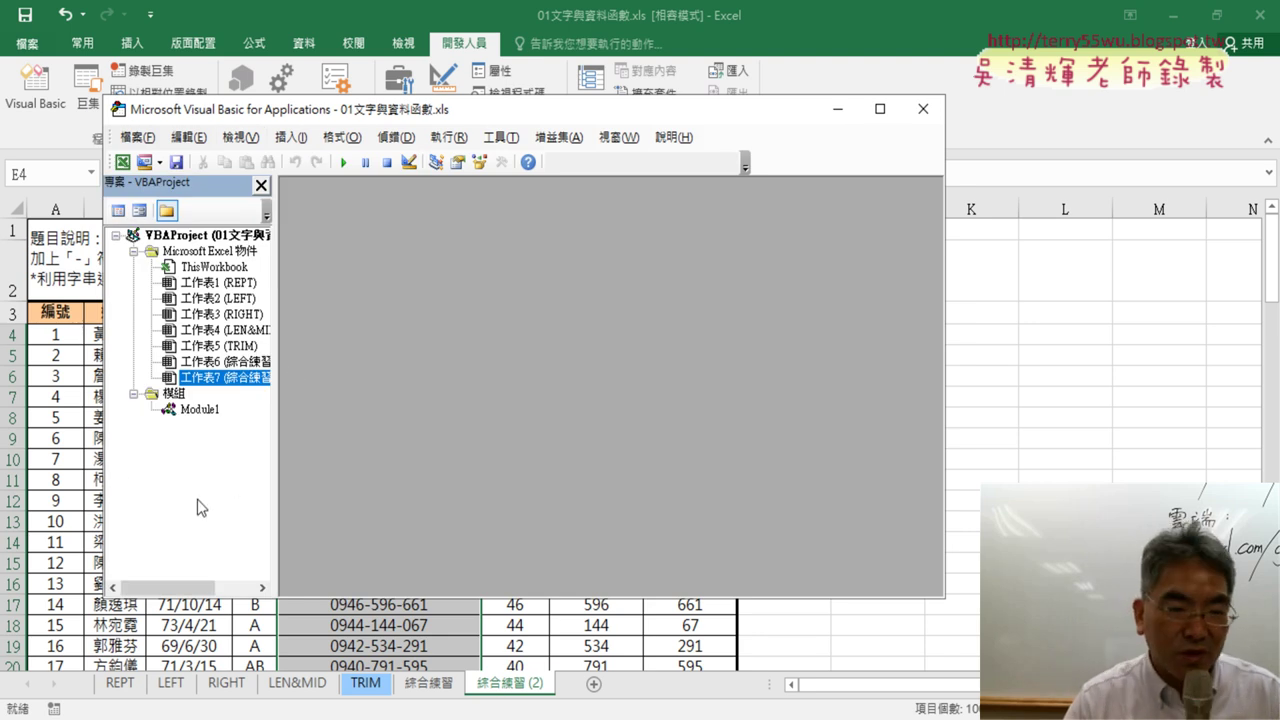
Step: Show the Properties Window and close it, twice, so it ends up hidden
click(256, 134)
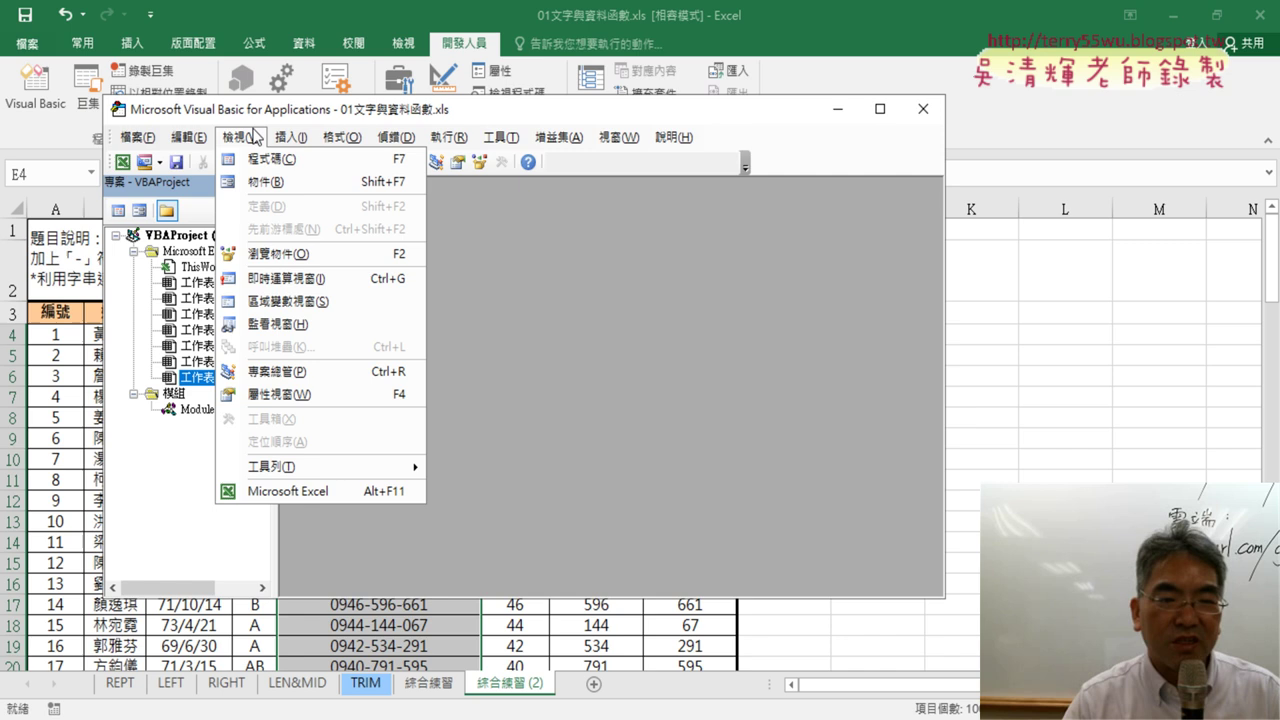
click(323, 395)
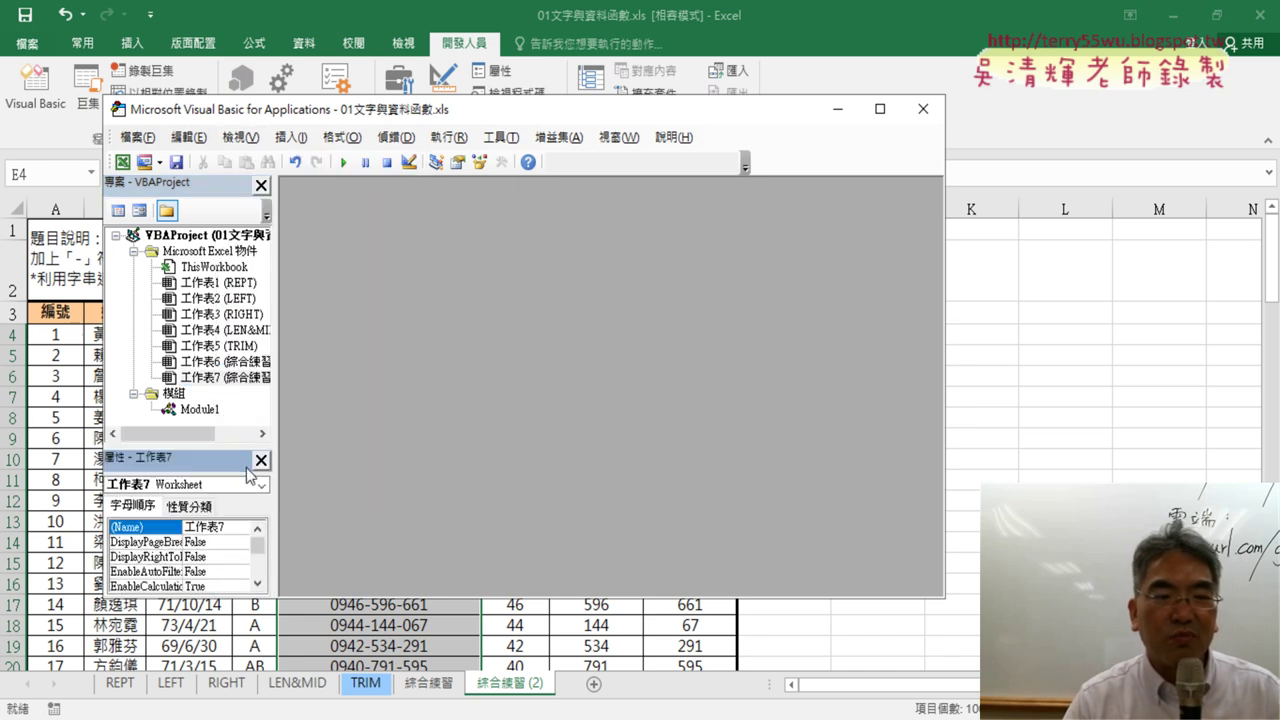
click(262, 461)
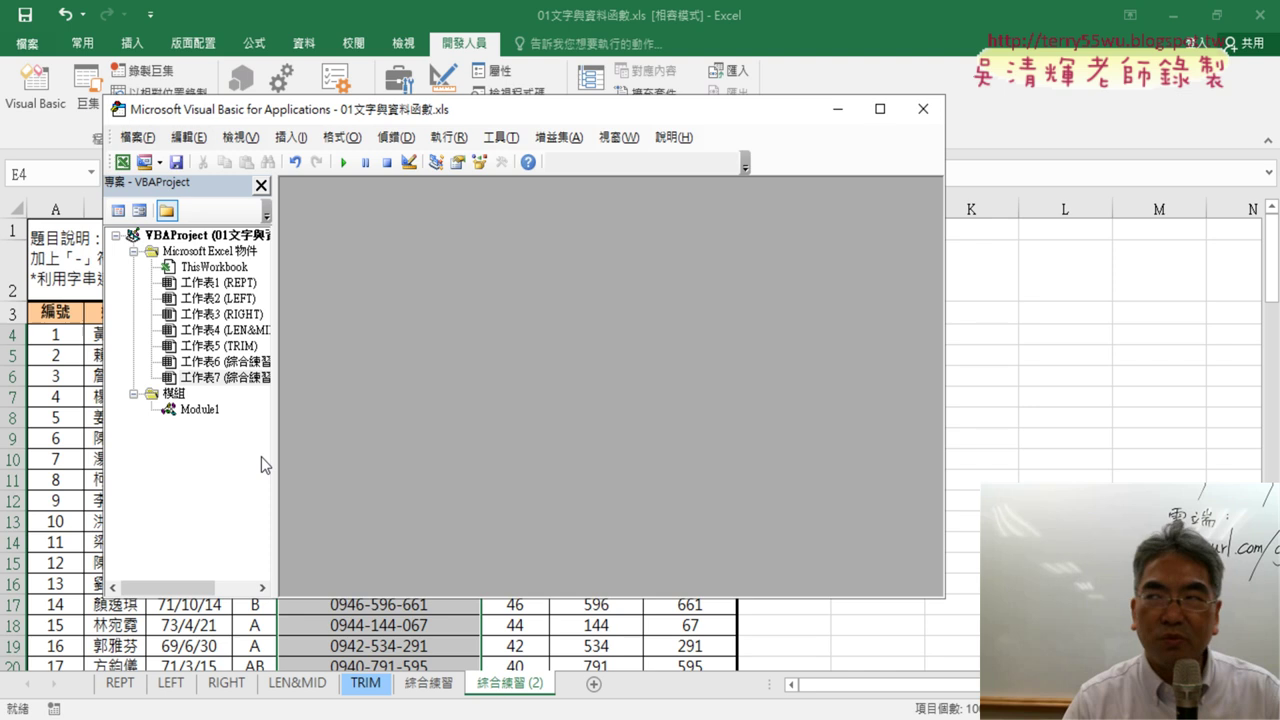
click(240, 137)
click(283, 393)
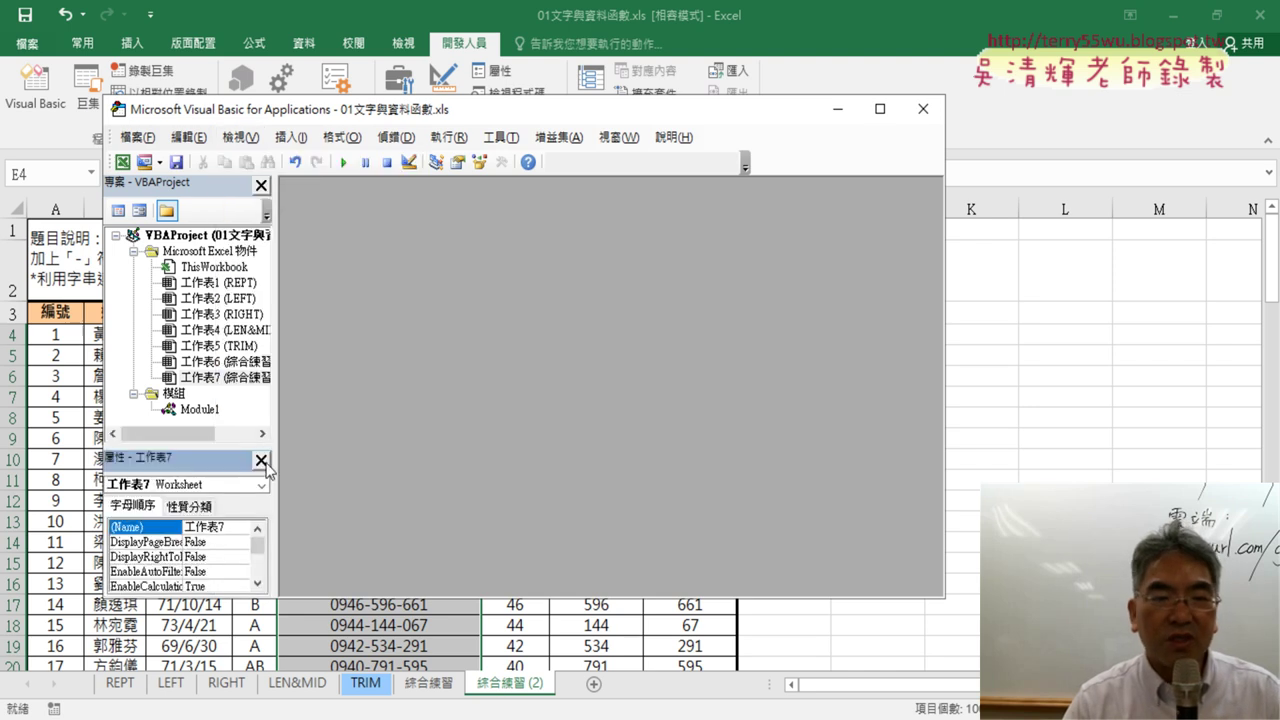
click(262, 462)
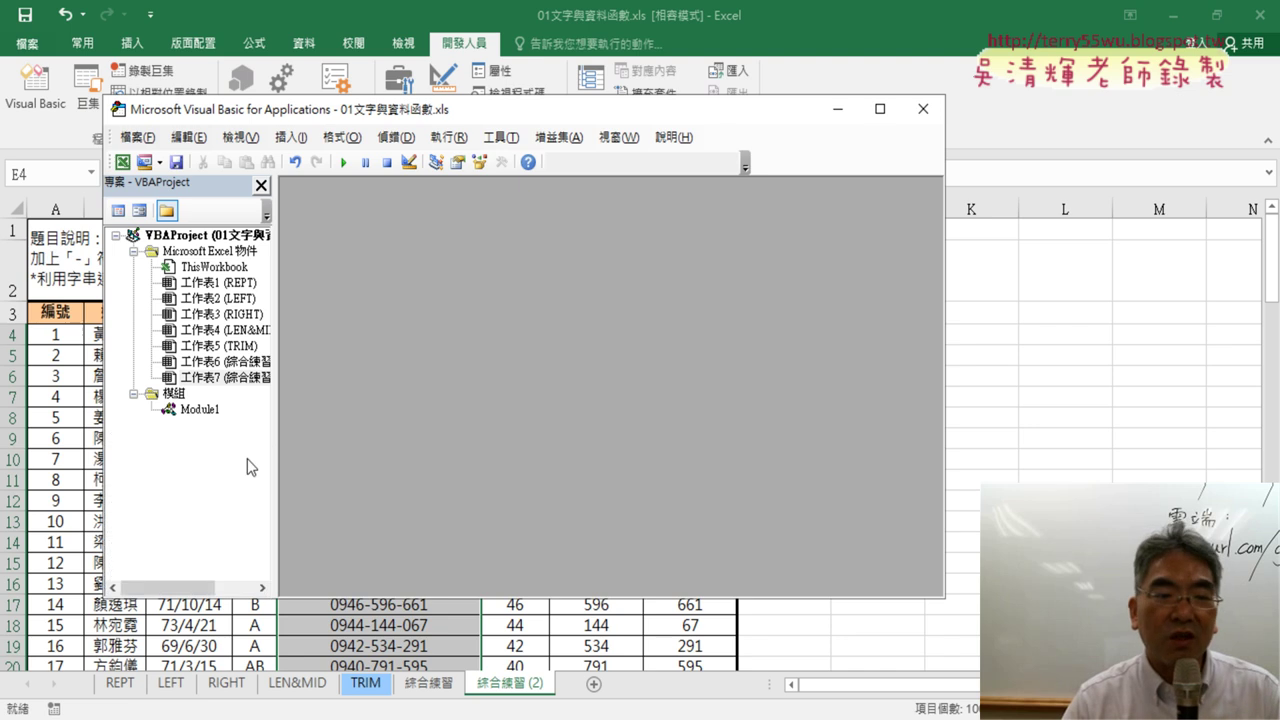
Step: Open Module1 to display the FormatPhoneNumber code, briefly selecting and then deselecting it
double_click(193, 414)
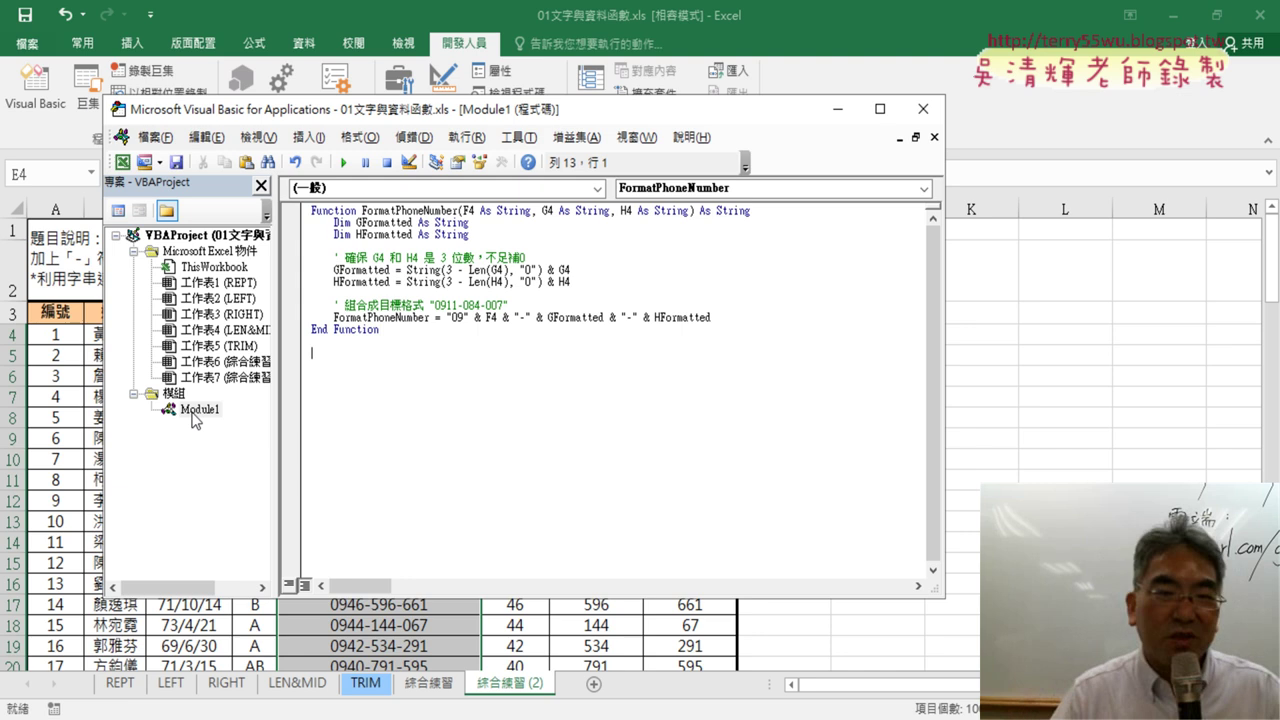
drag(533, 113, 625, 94)
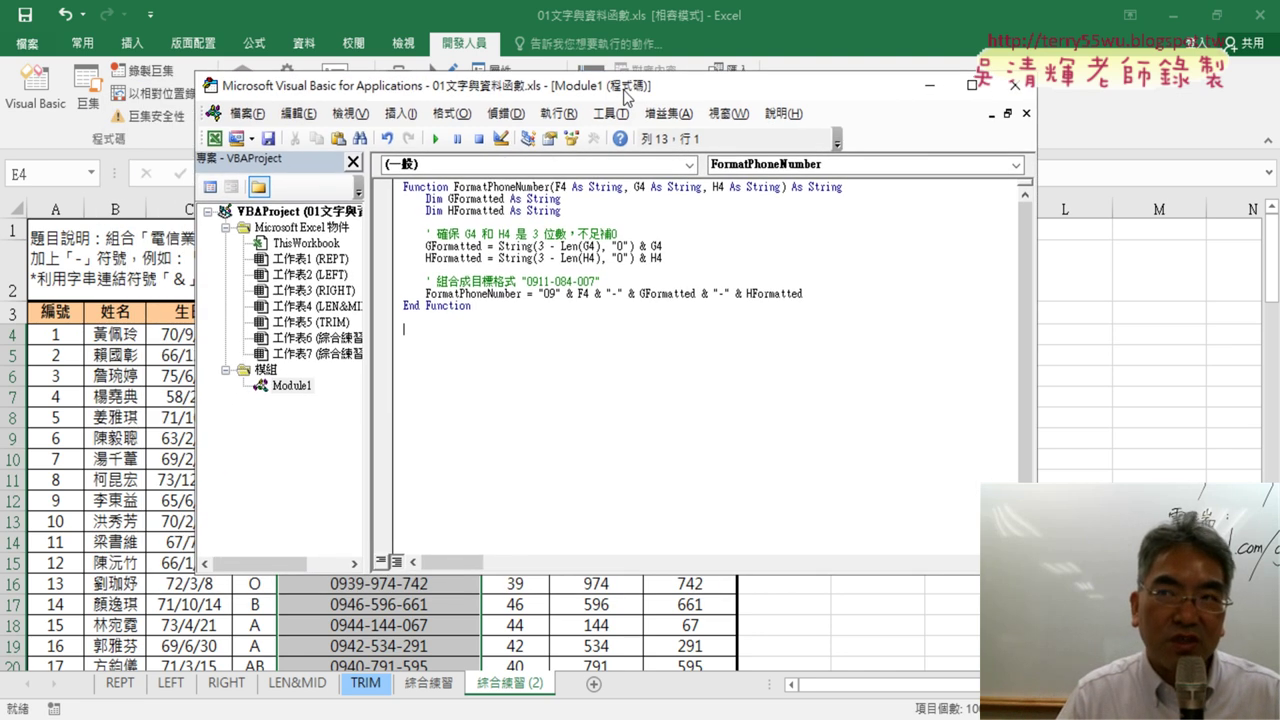
drag(410, 320, 401, 120)
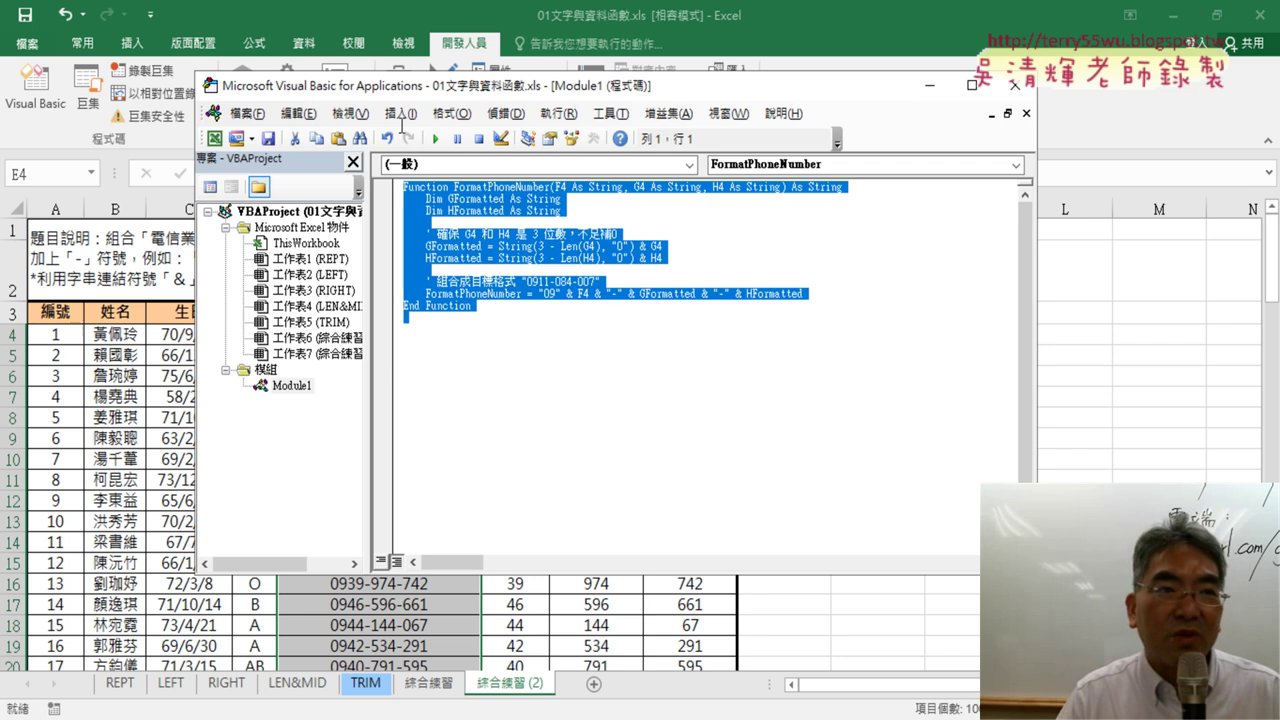
click(600, 466)
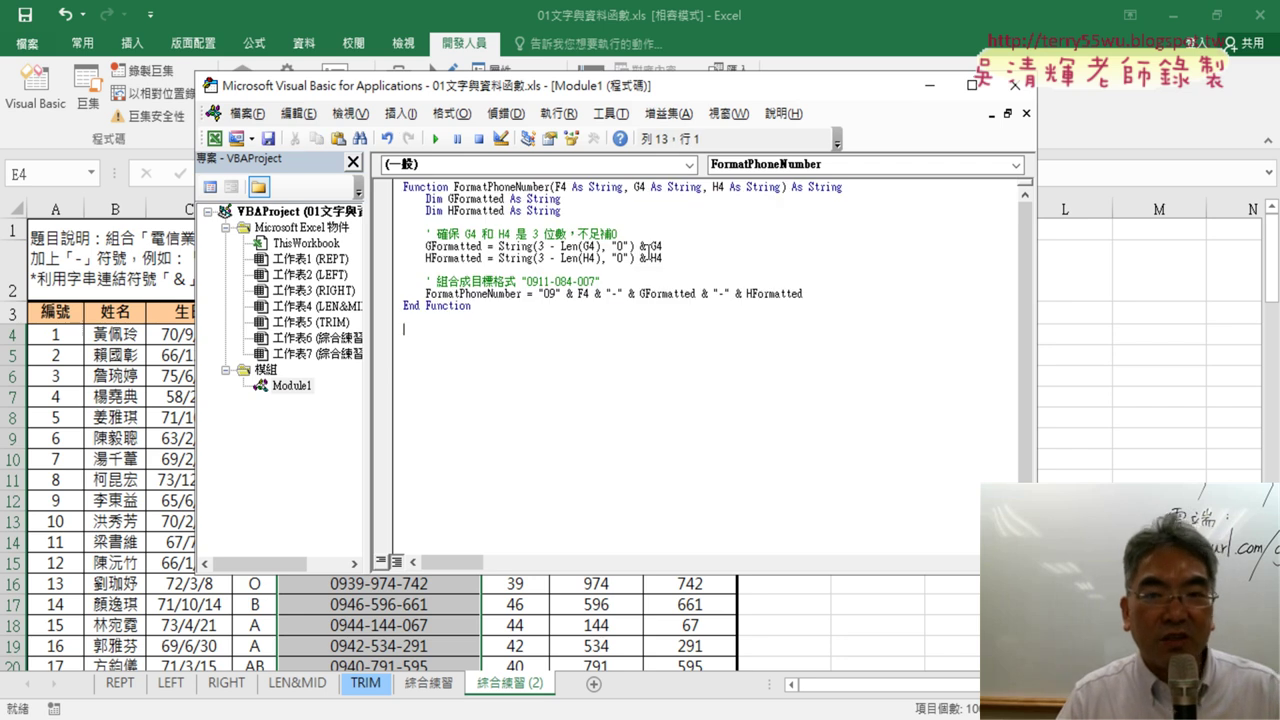
click(622, 116)
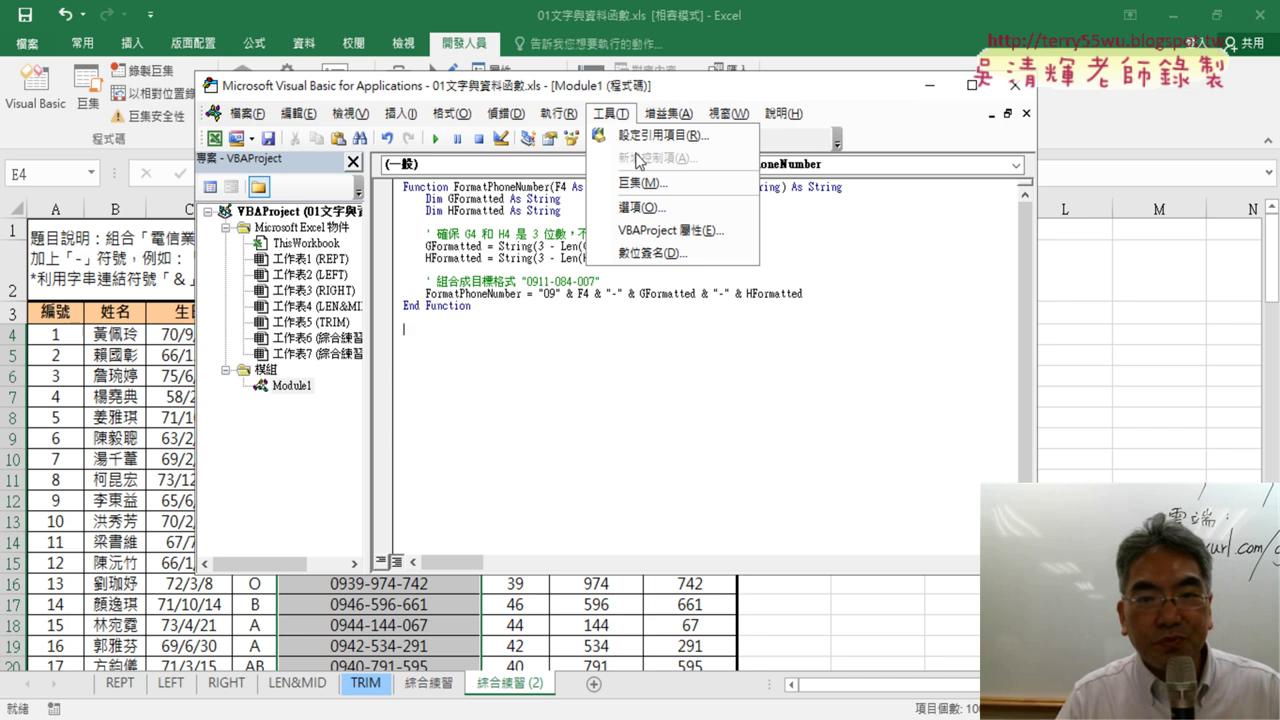
Step: Open Tools > Options on the 撰寫風格 (Editor Format) tab and move the dialog aside
click(662, 212)
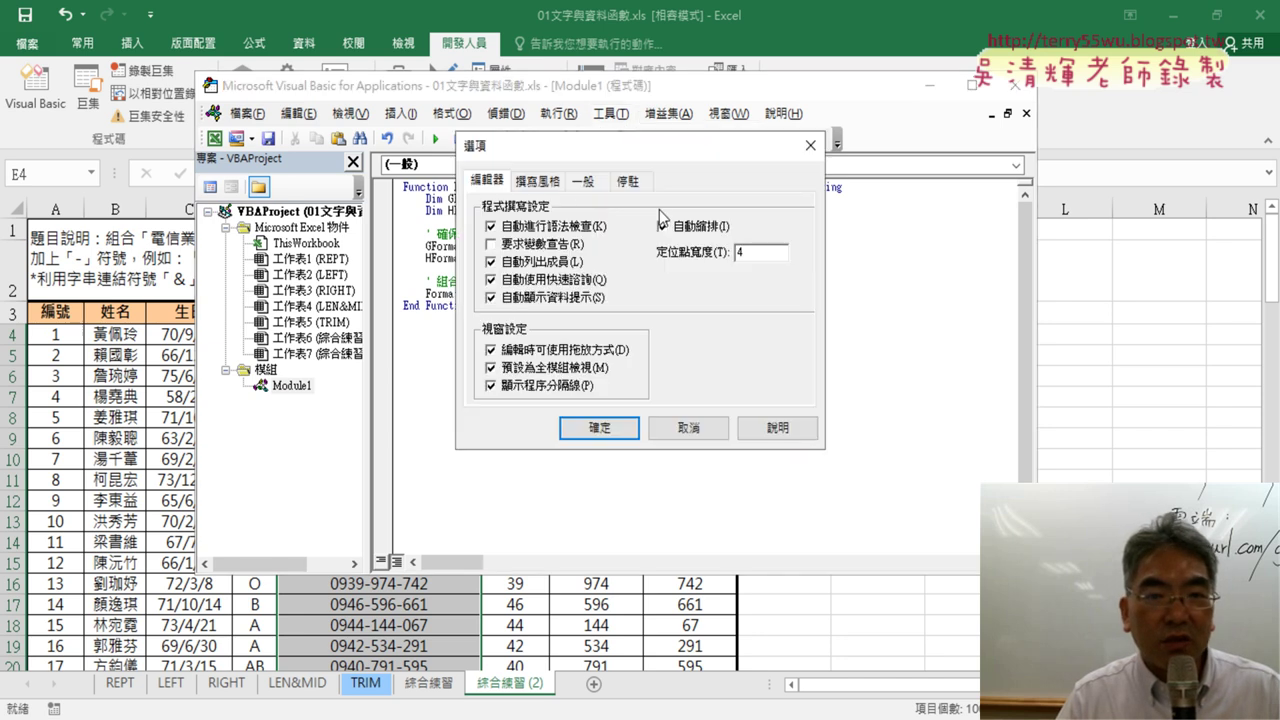
click(546, 185)
drag(578, 148, 827, 225)
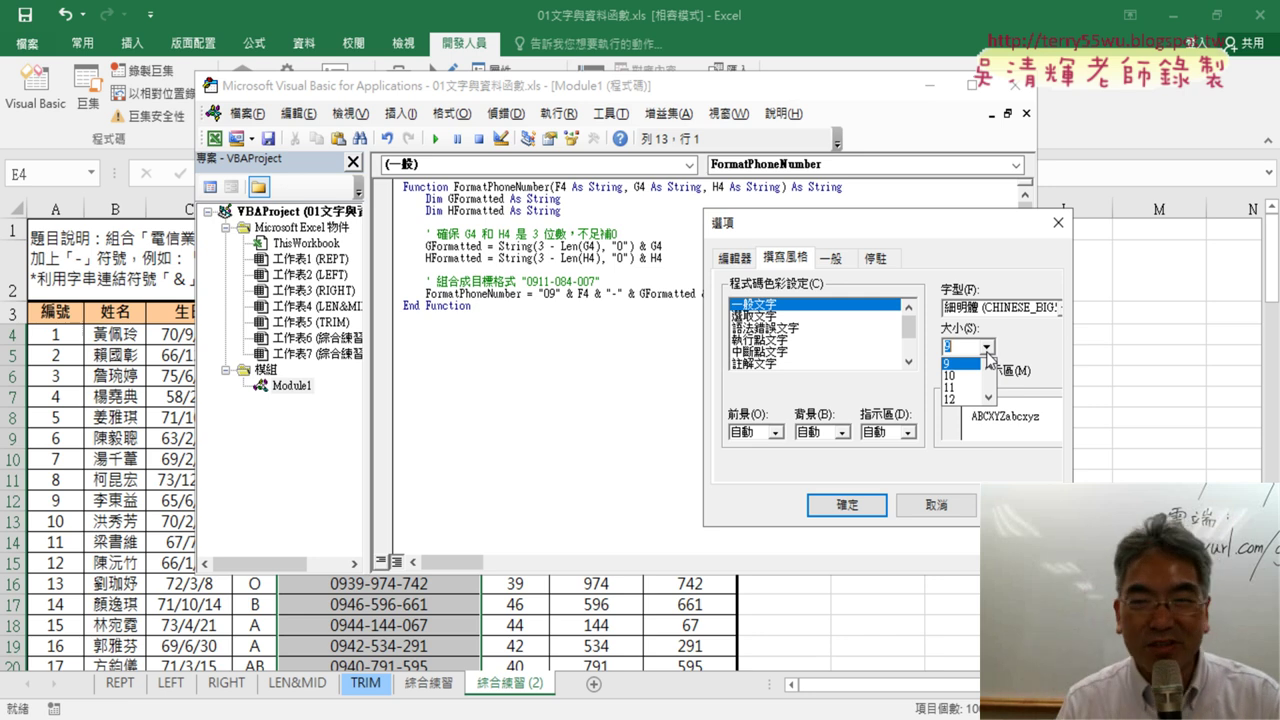
Step: Set the code font size to 12 in the Editor Format options and apply it
click(881, 228)
drag(840, 228, 770, 232)
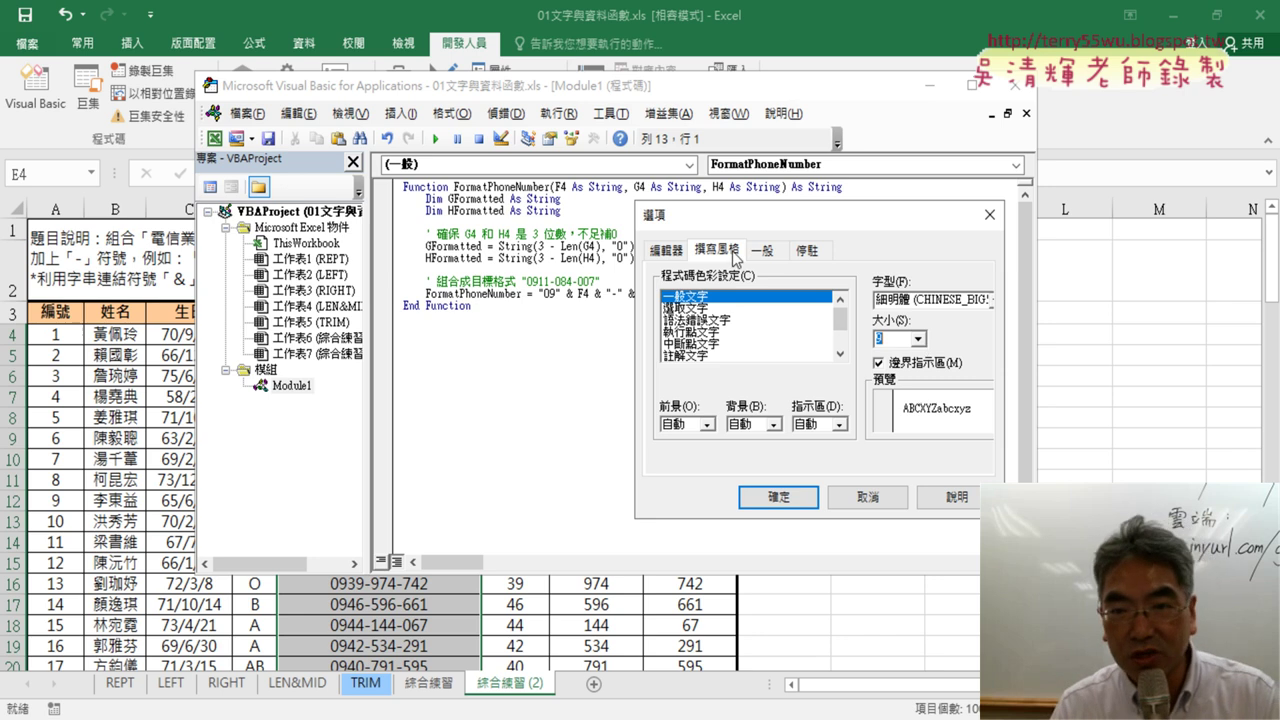
click(917, 339)
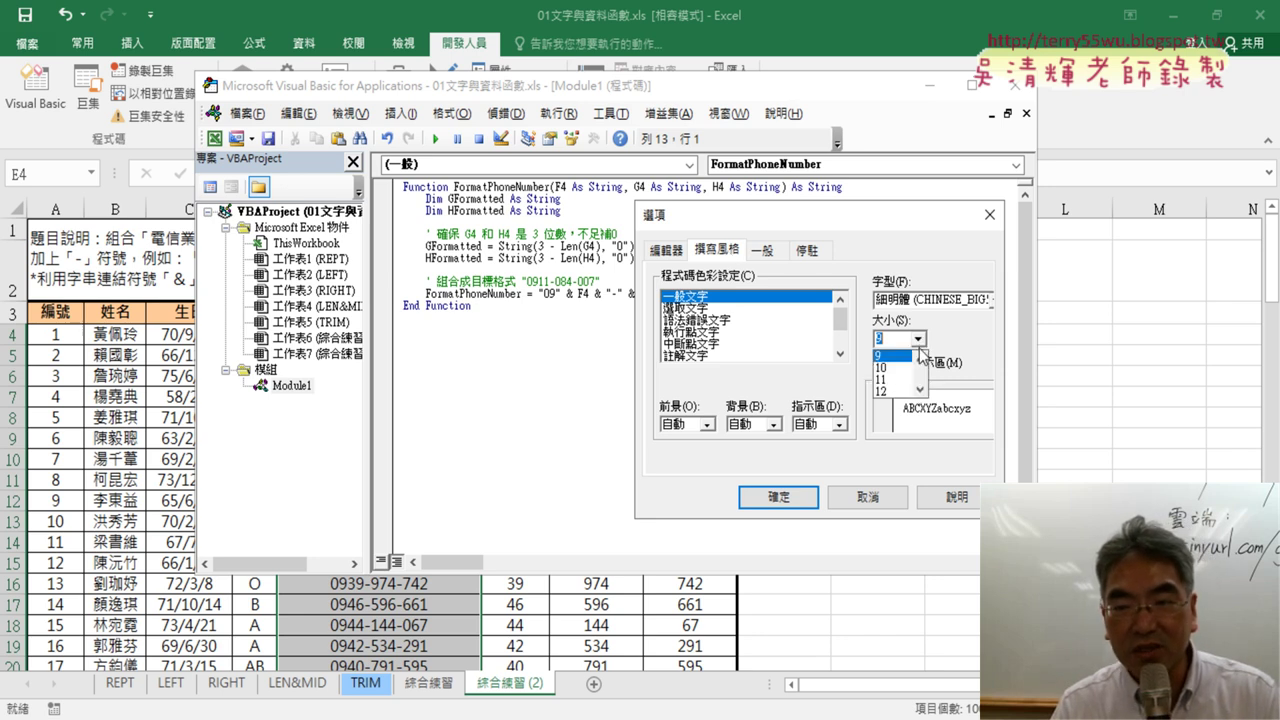
click(906, 392)
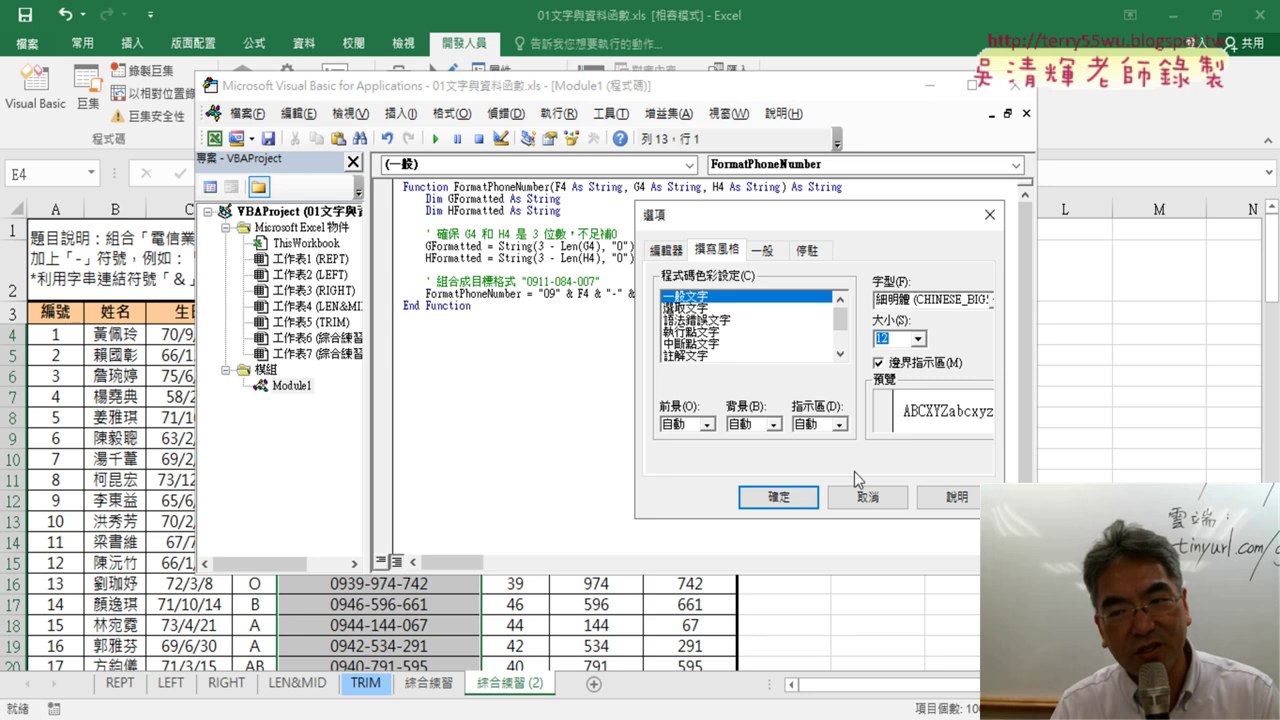
click(800, 497)
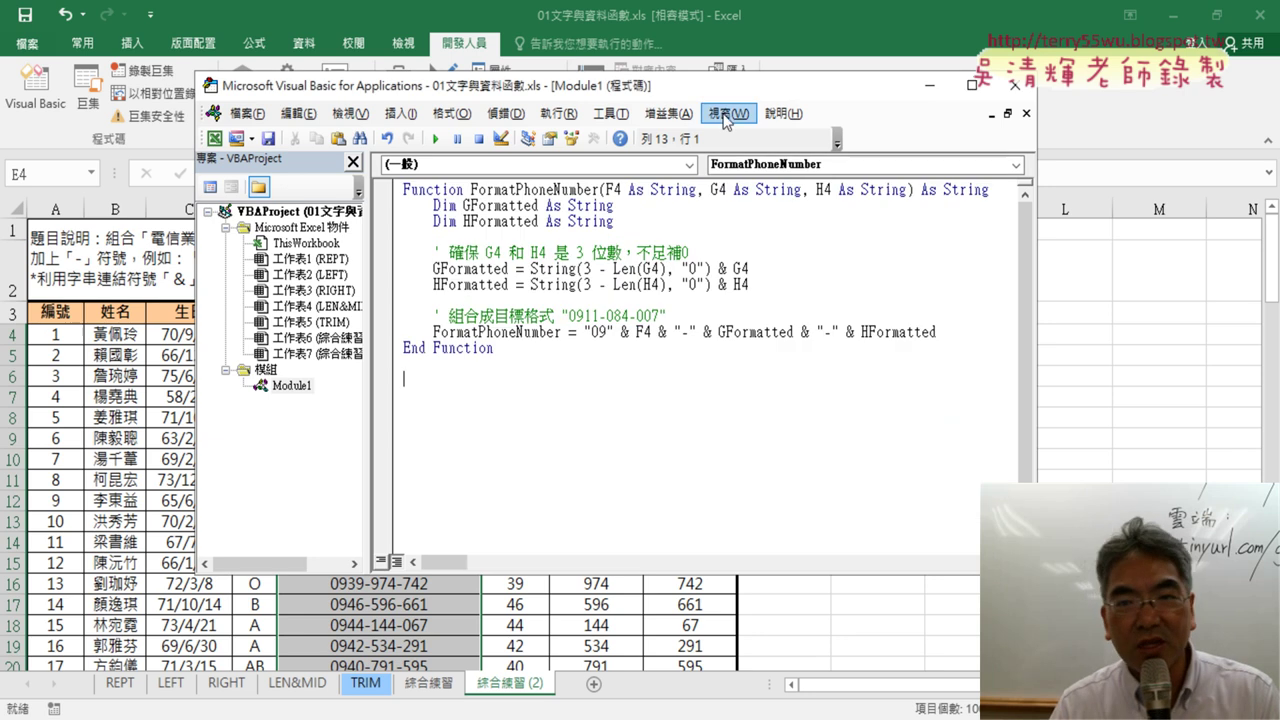
Step: Reopen Tools > Options > Editor Format and raise the code font size to 18
click(609, 113)
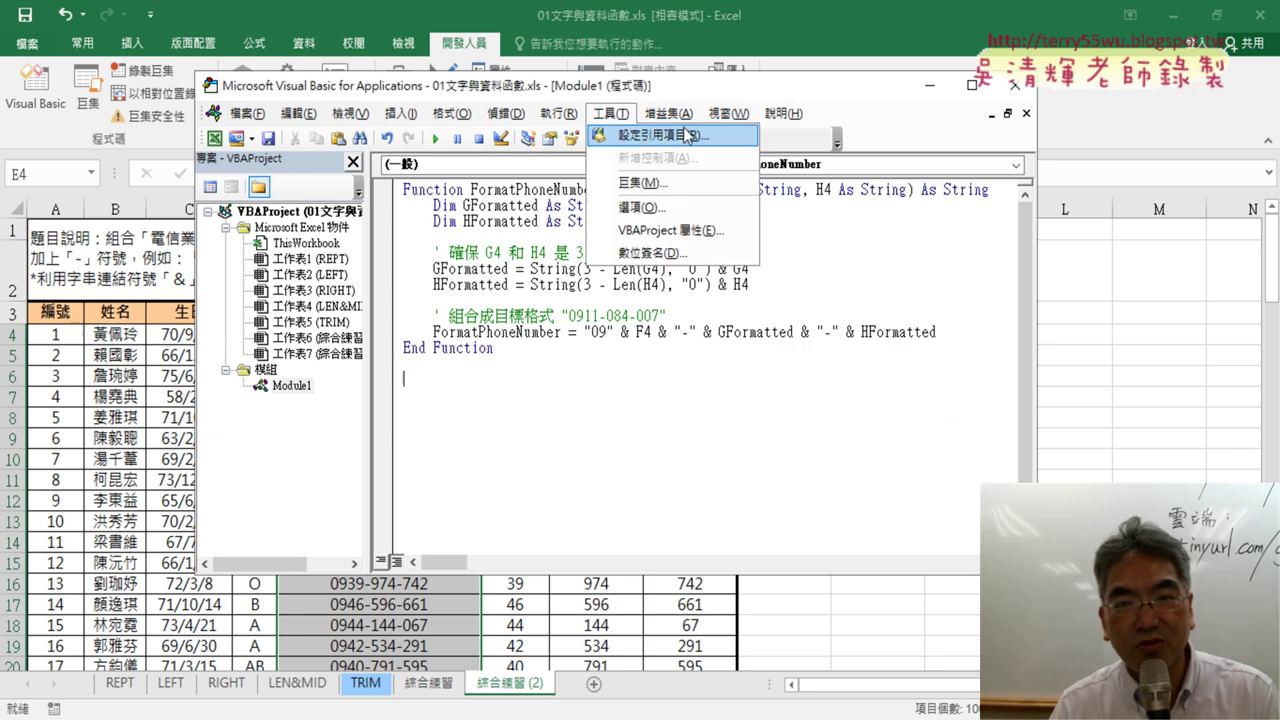
click(642, 208)
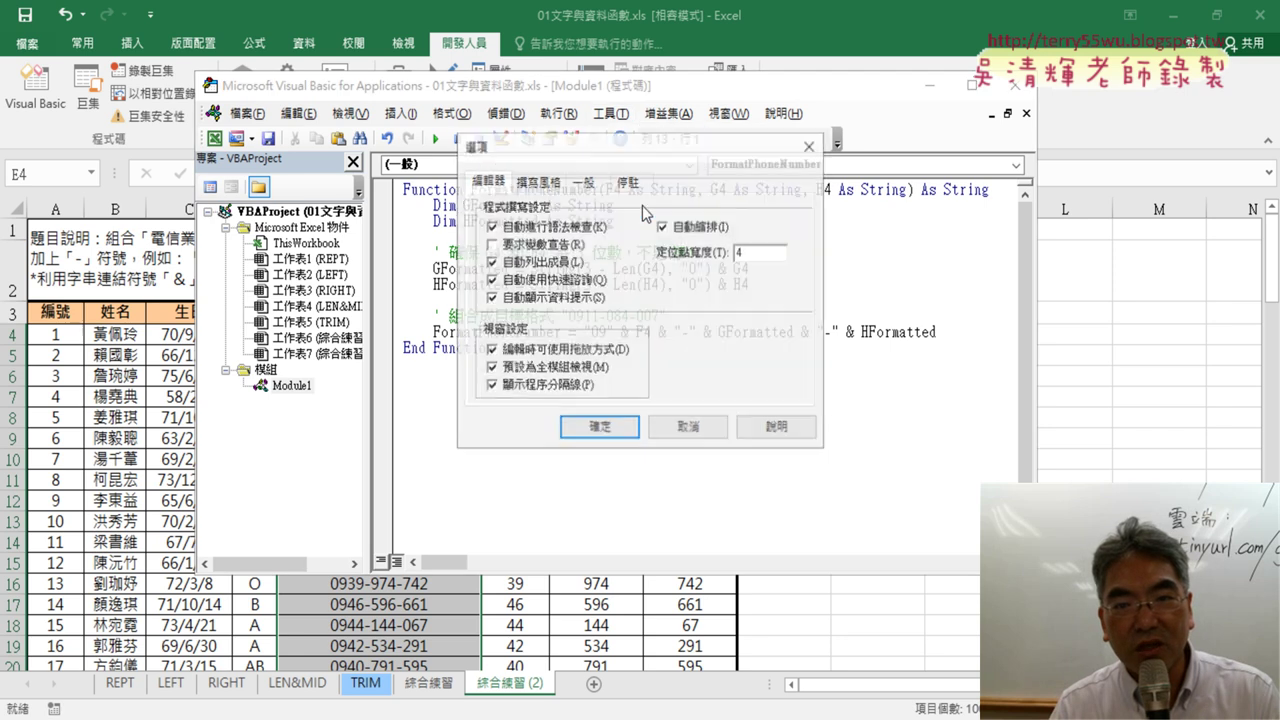
click(549, 185)
click(739, 270)
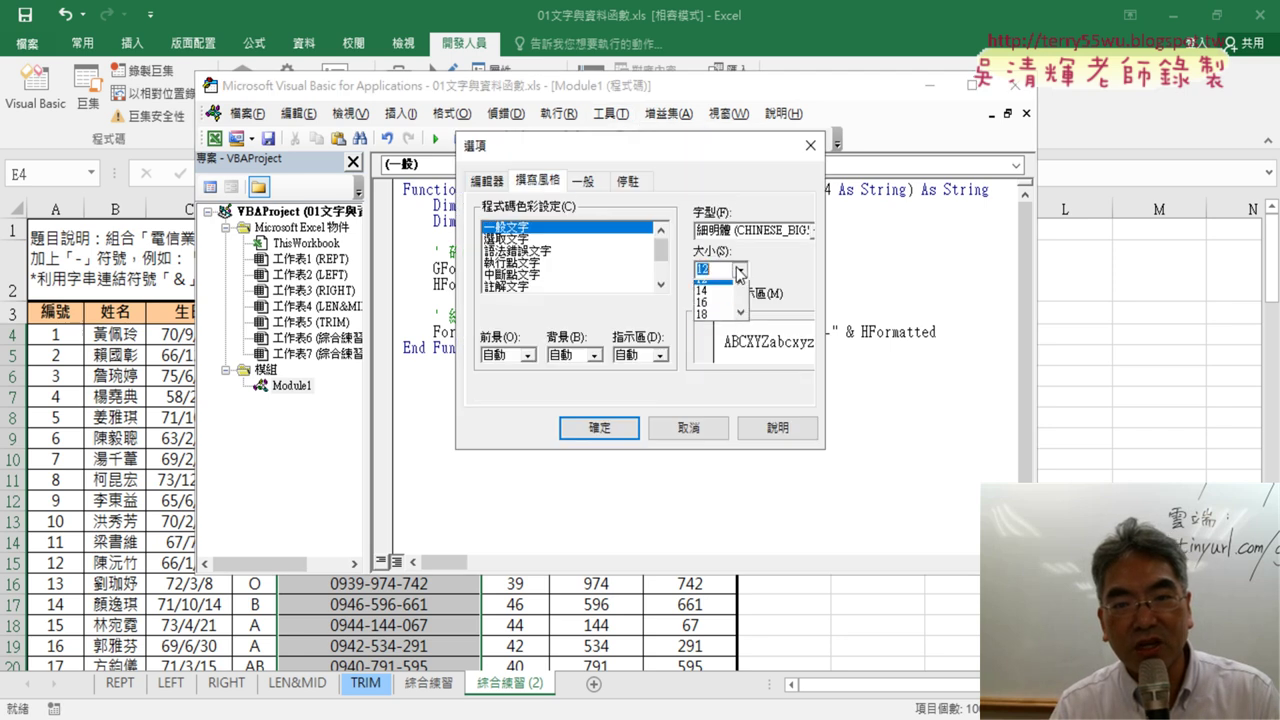
click(722, 322)
click(599, 427)
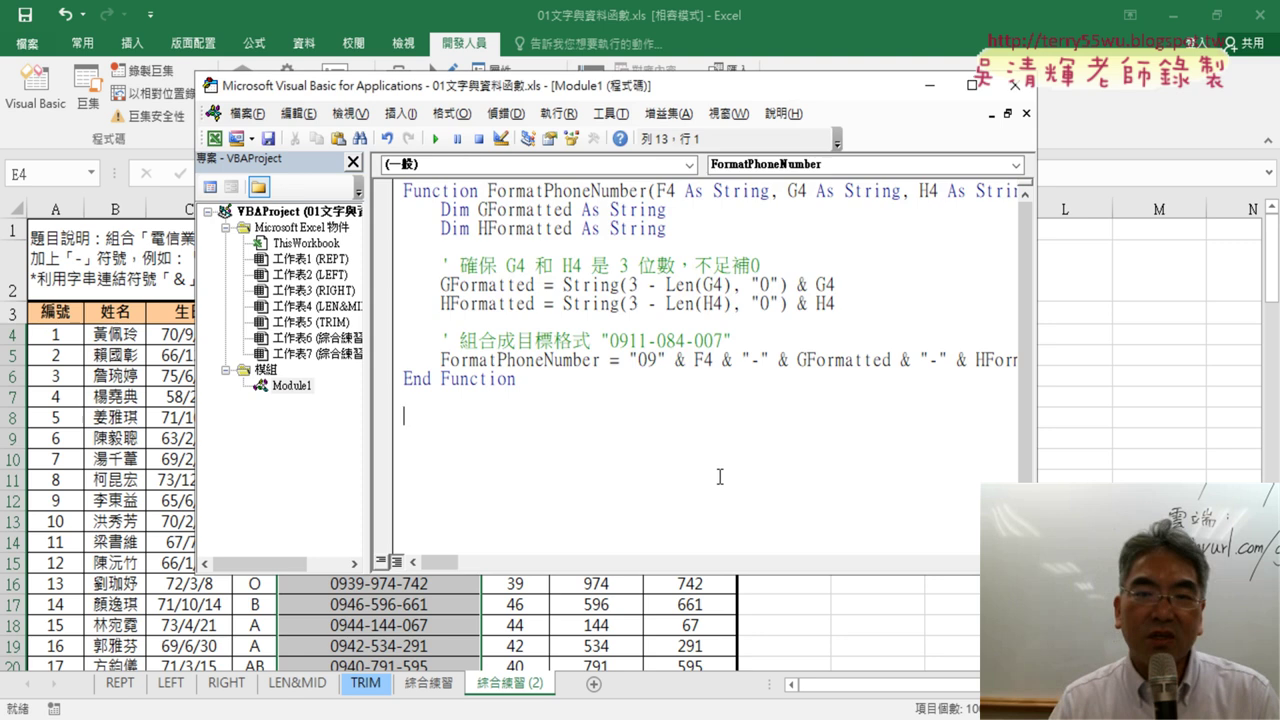
Step: Widen the code window and highlight the Function and End Function keywords
drag(1036, 415, 1240, 415)
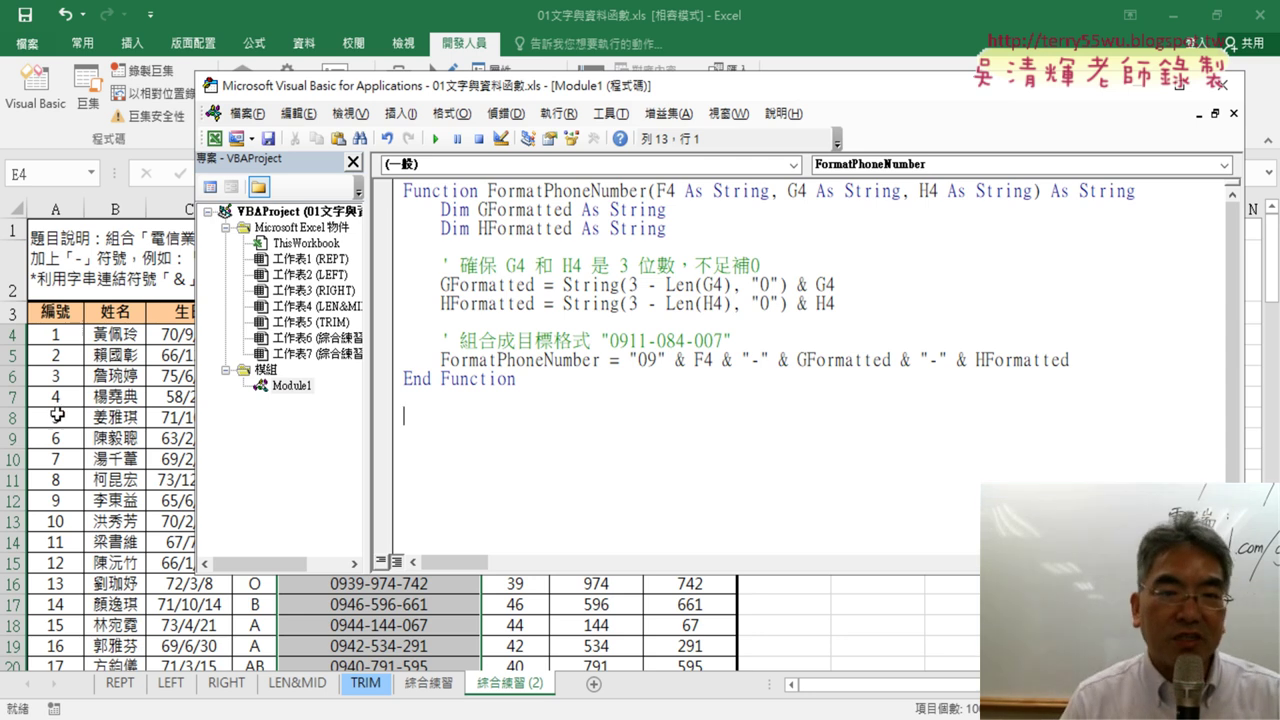
drag(479, 190, 405, 190)
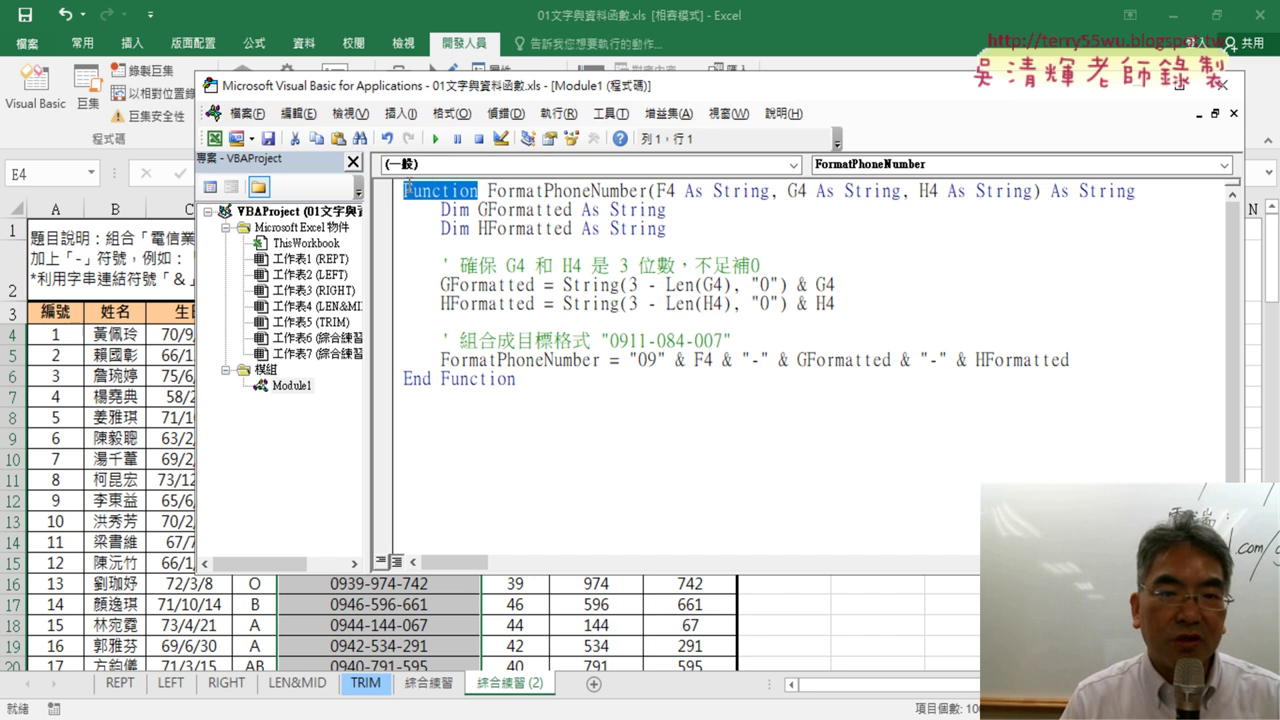
drag(516, 380, 400, 382)
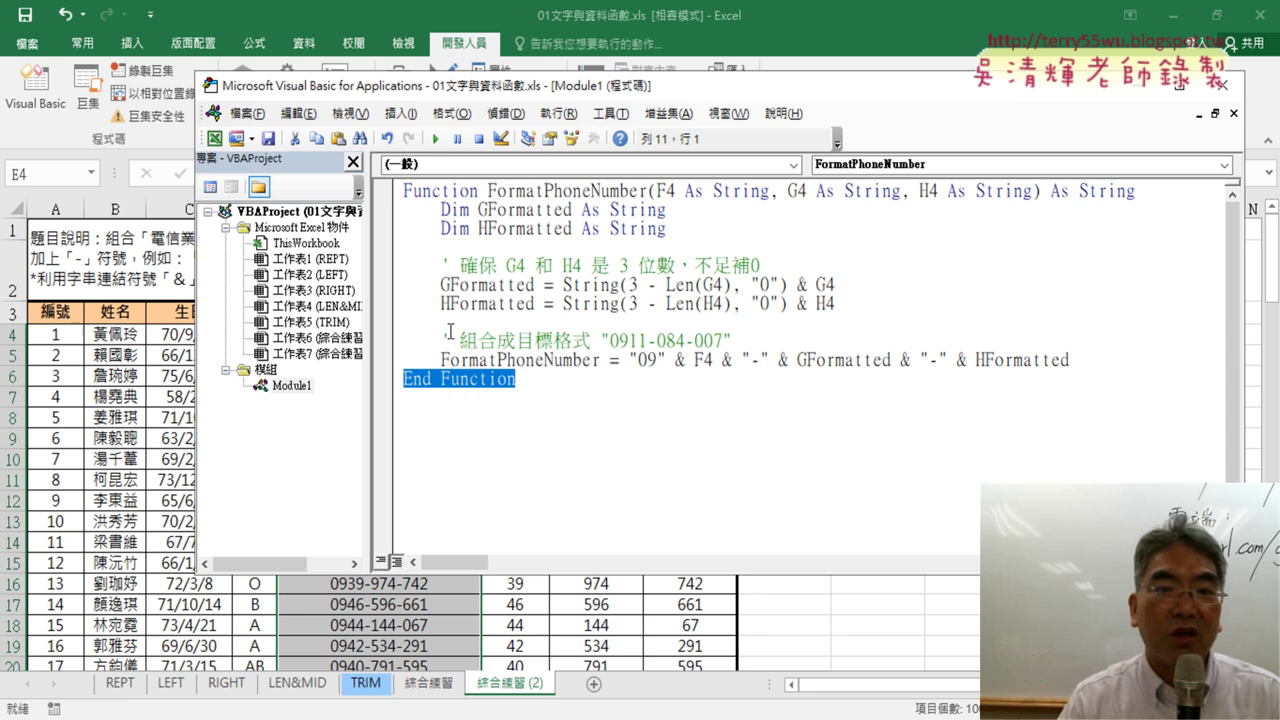
click(488, 190)
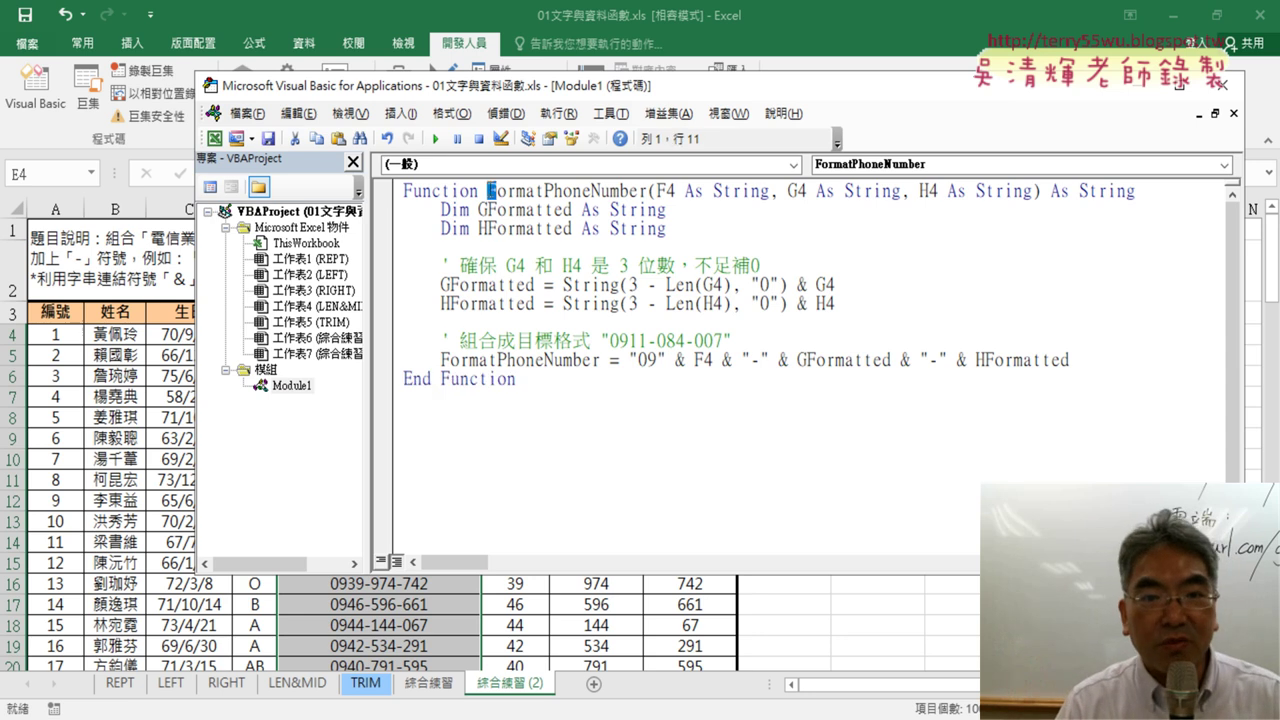
Step: Highlight FormatPhoneNumber on lines 1 and 10 and the phone-number expression, then move the window aside
drag(488, 190, 647, 190)
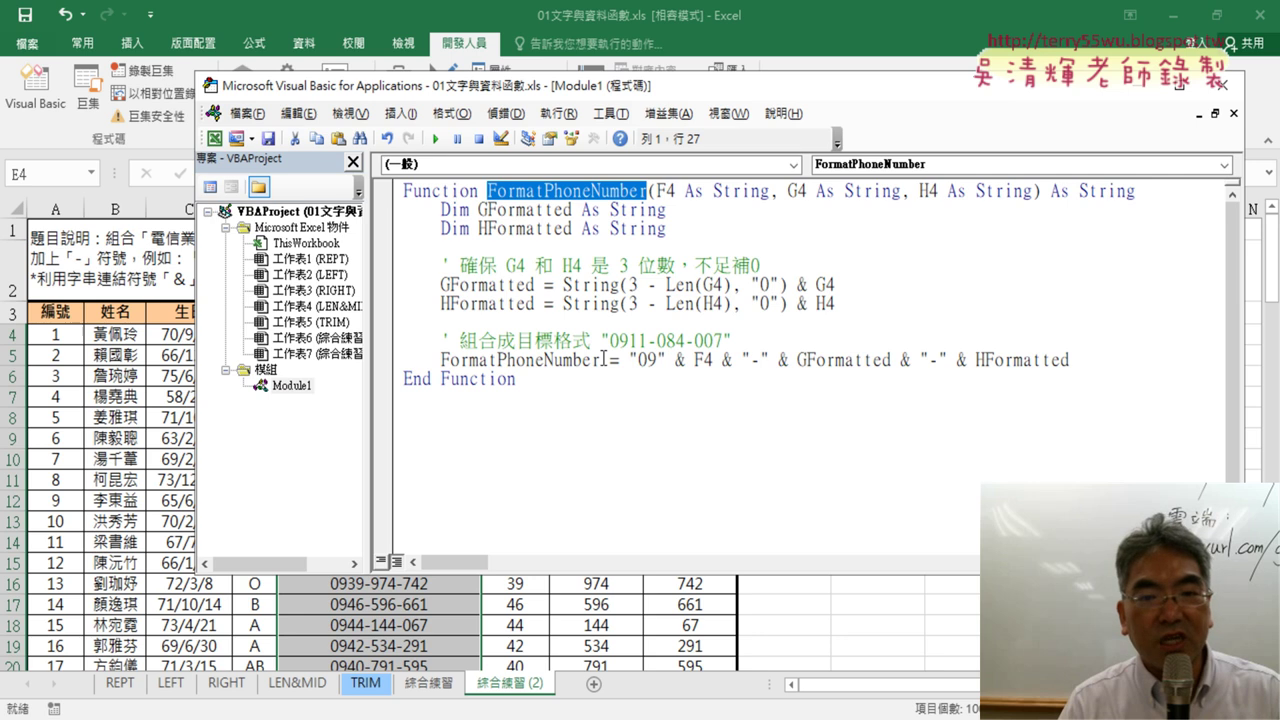
drag(600, 360, 441, 362)
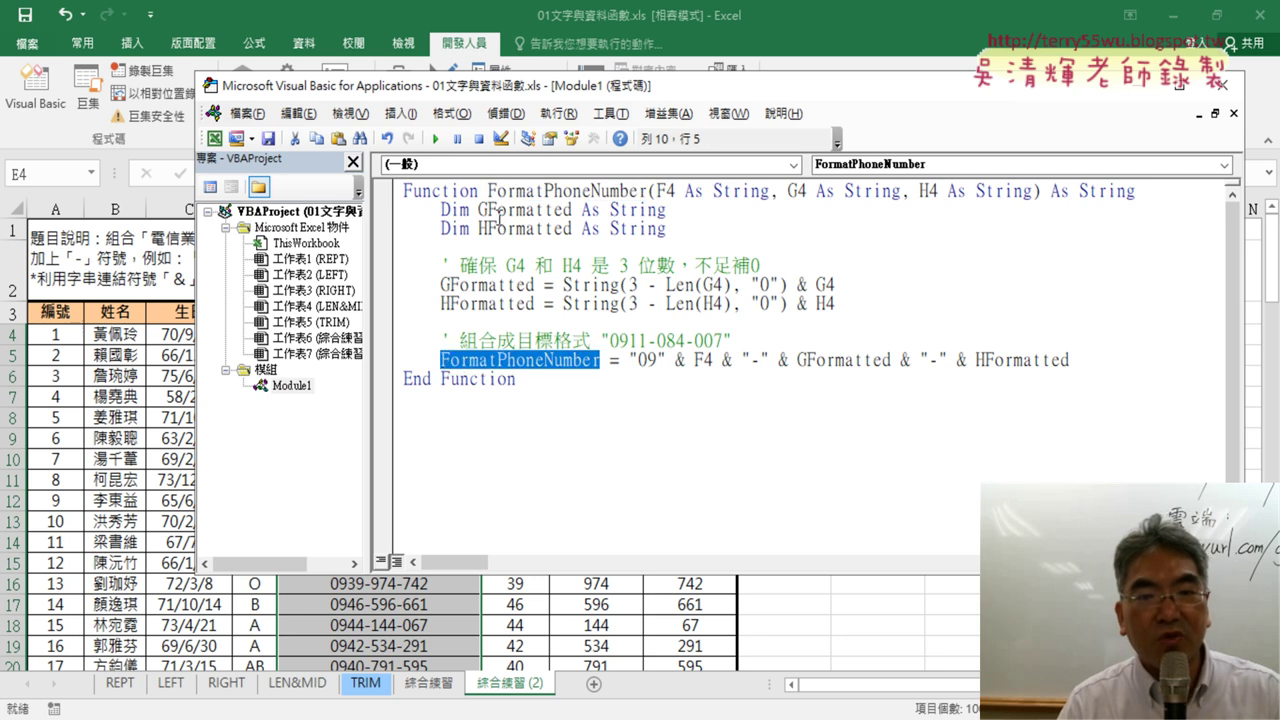
drag(487, 190, 646, 190)
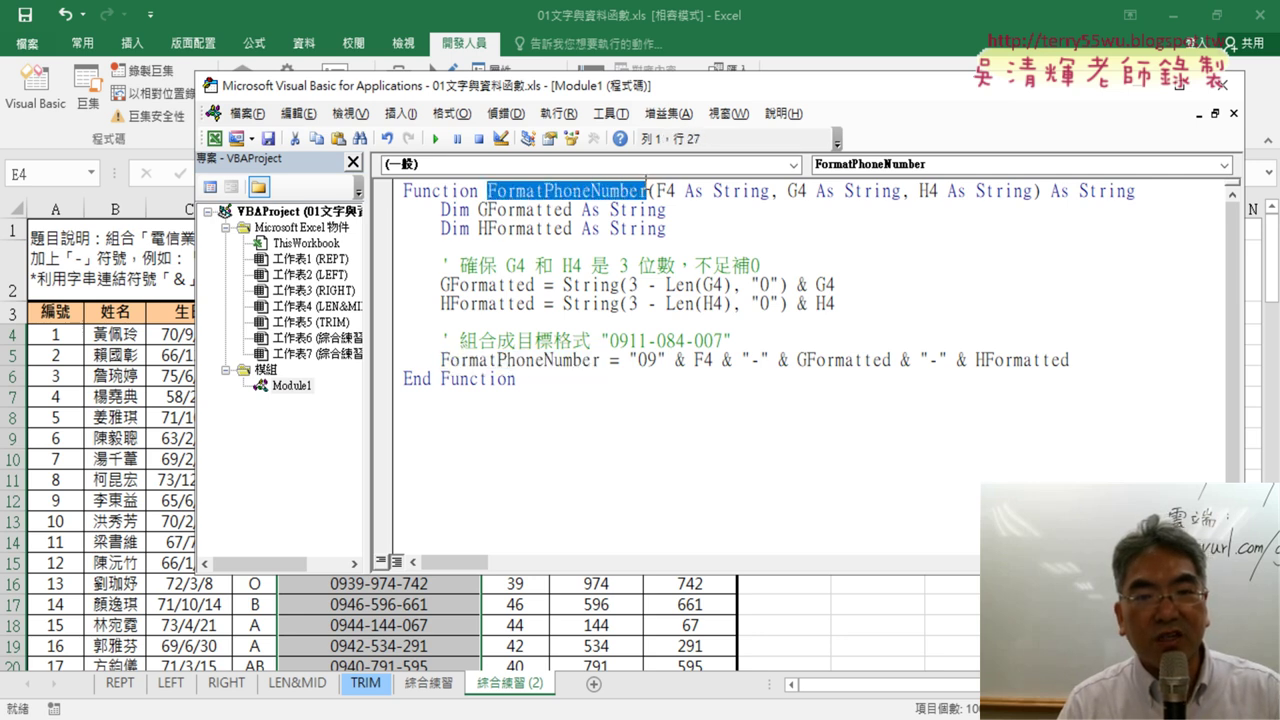
drag(441, 360, 598, 366)
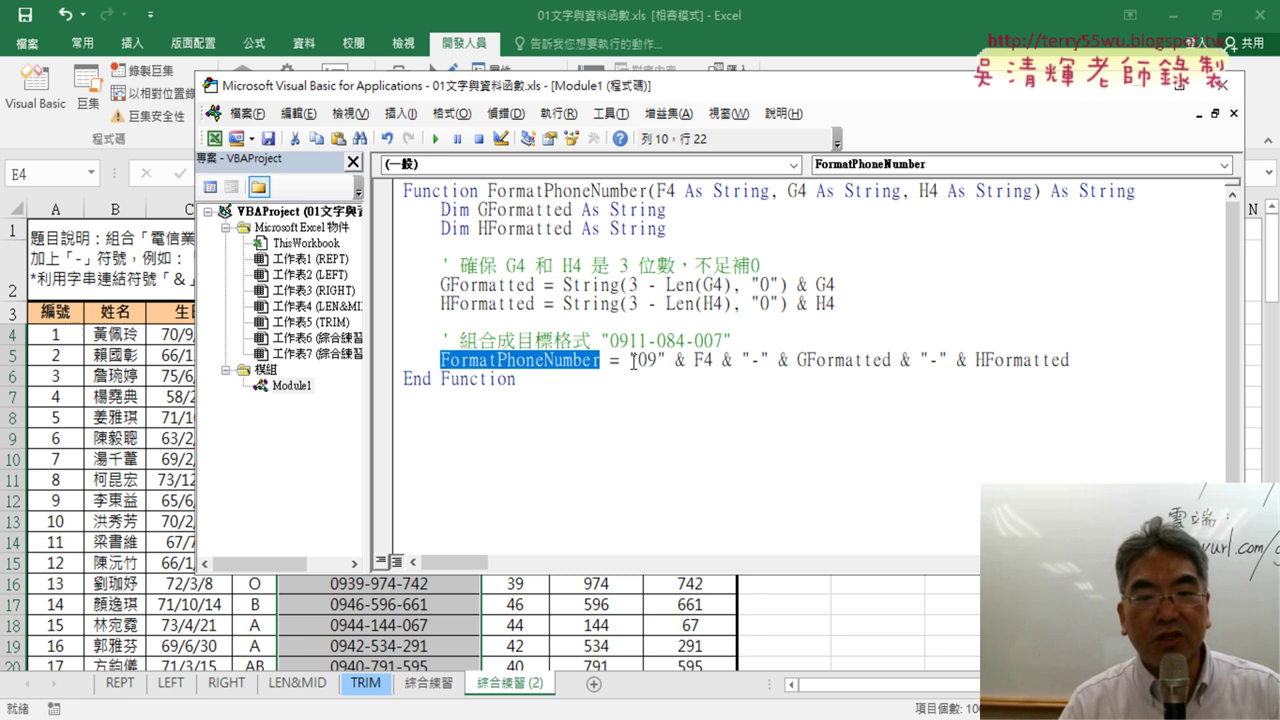
drag(630, 360, 1070, 360)
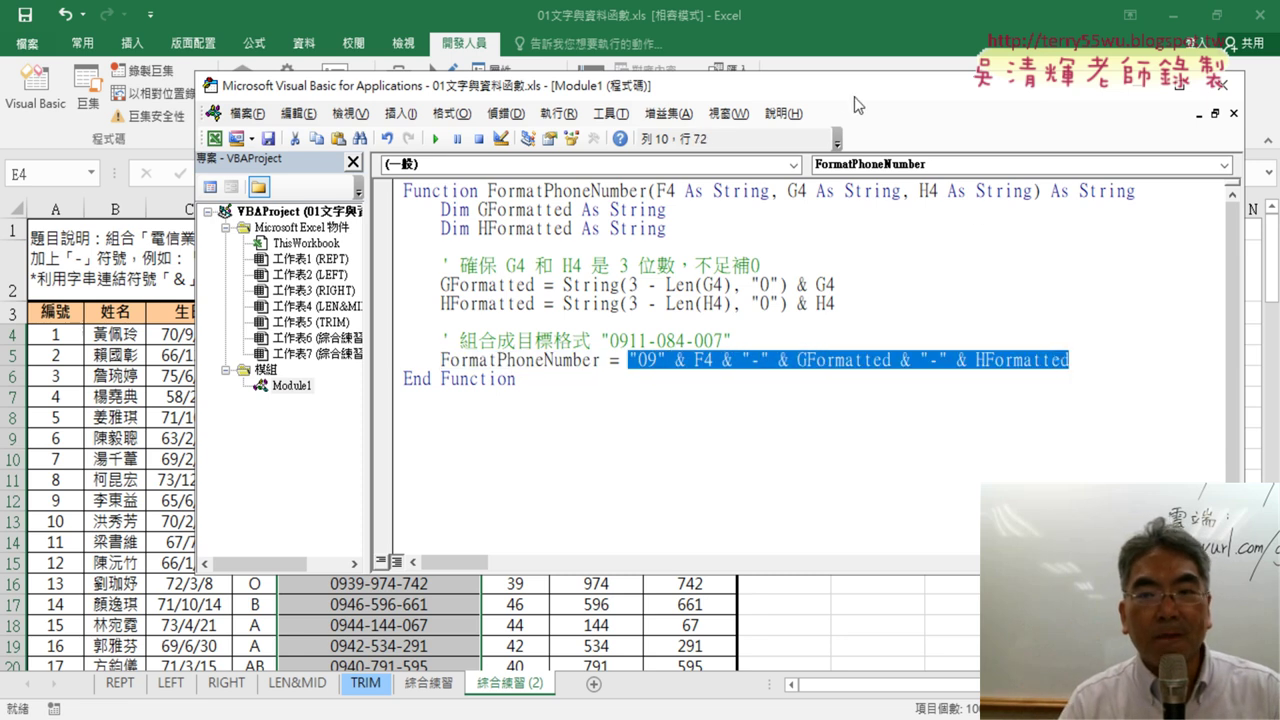
drag(855, 105, 1095, 111)
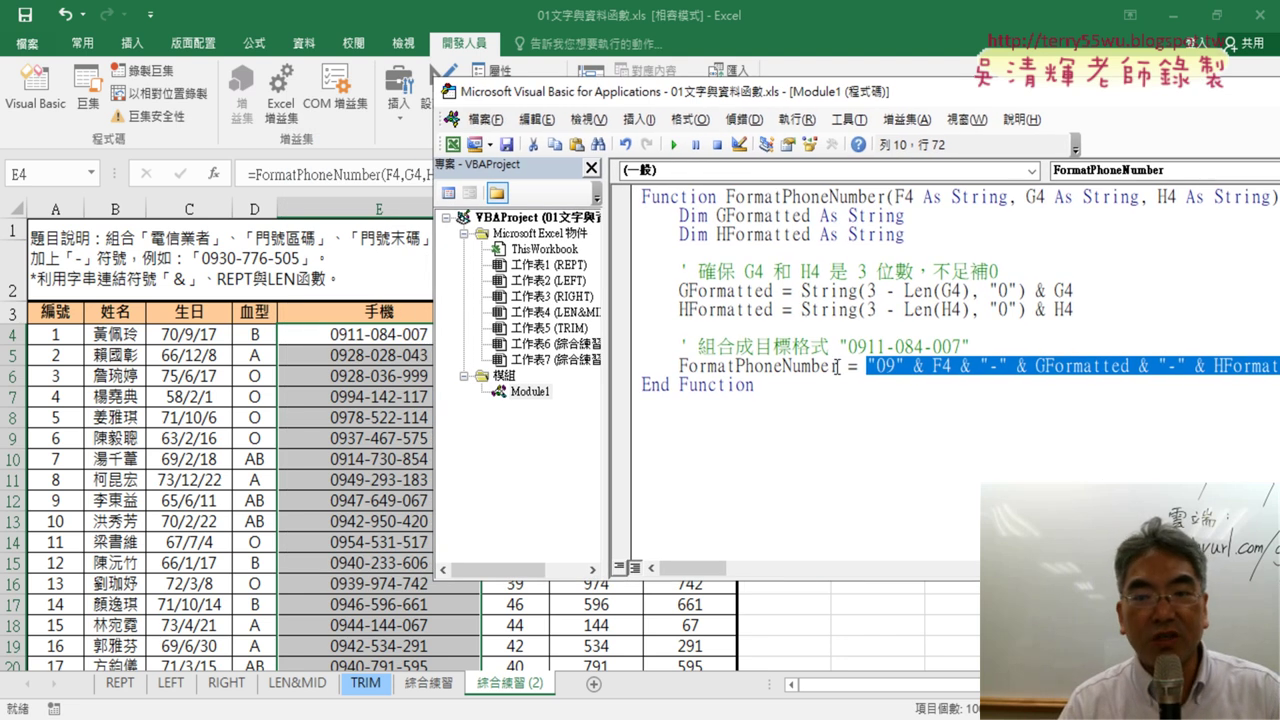
drag(838, 366, 679, 366)
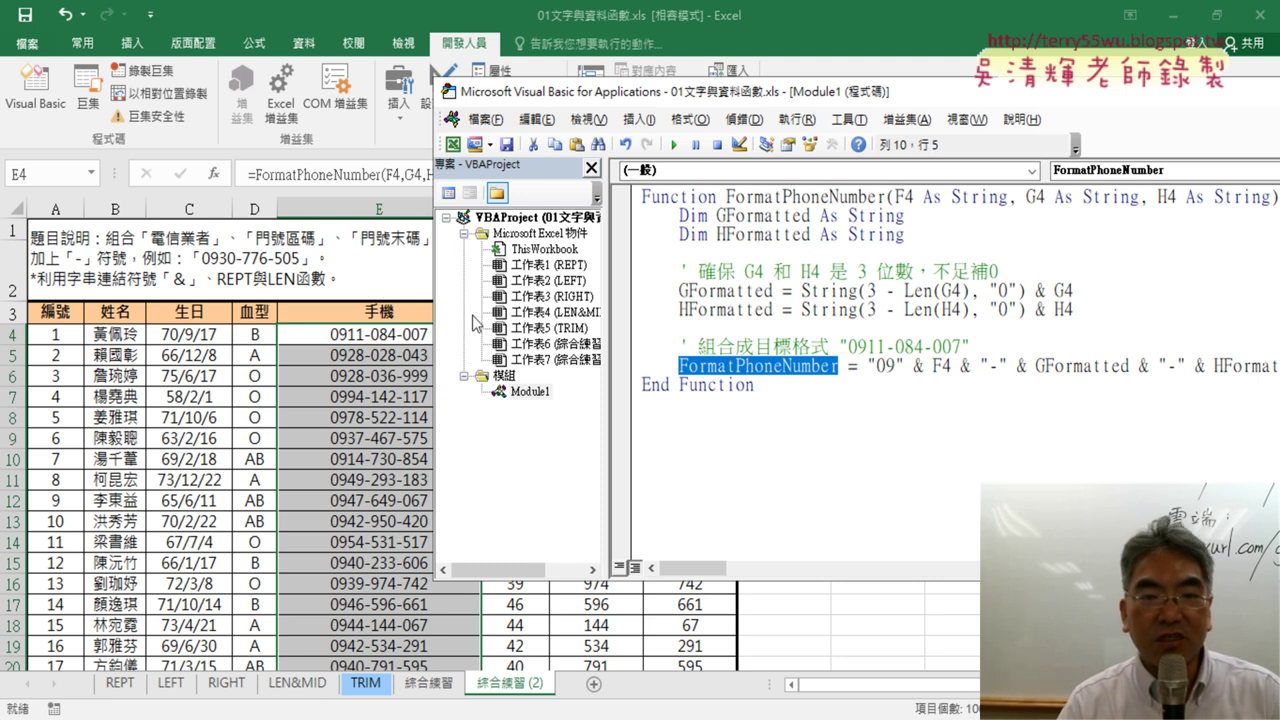
click(375, 337)
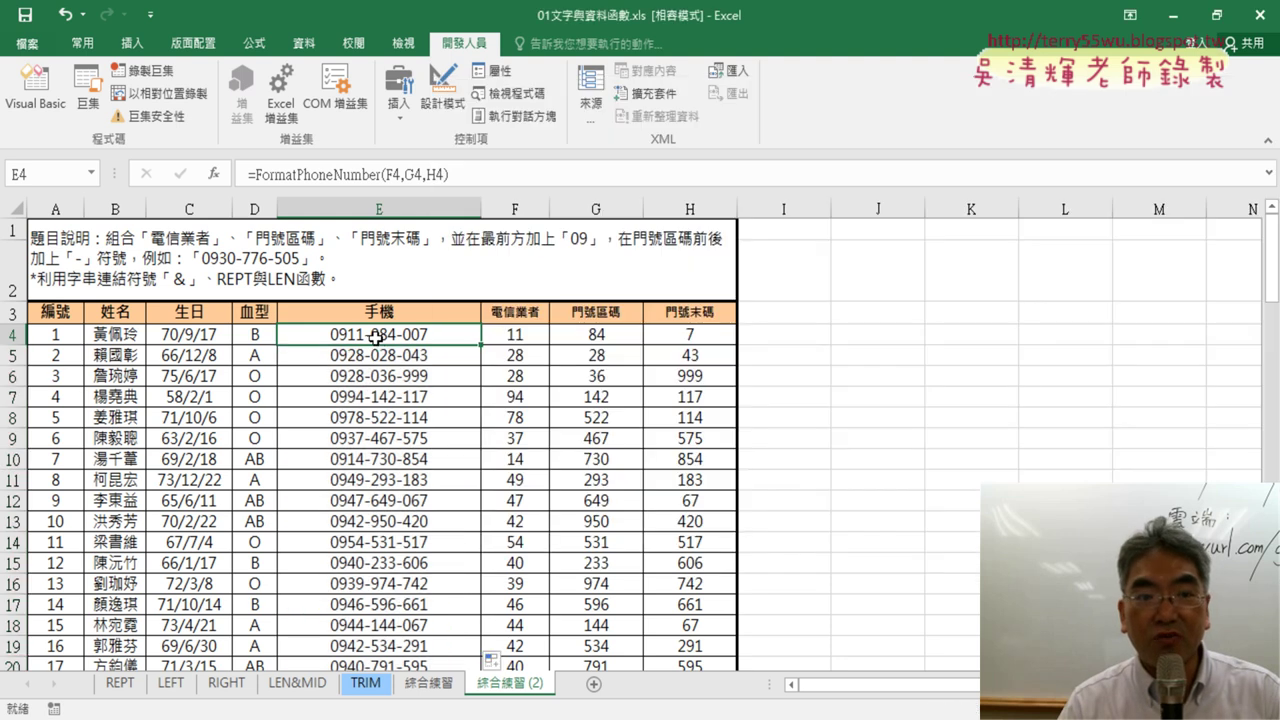
click(35, 88)
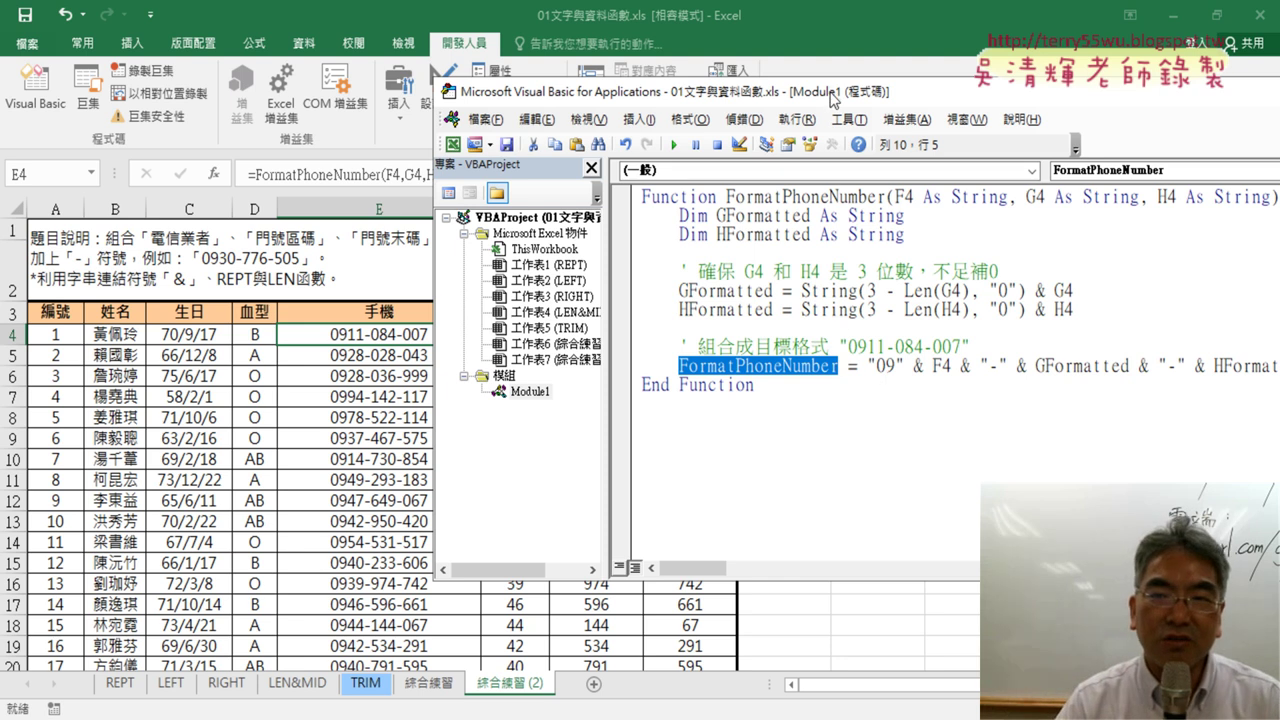
drag(836, 95, 788, 93)
drag(677, 195, 836, 196)
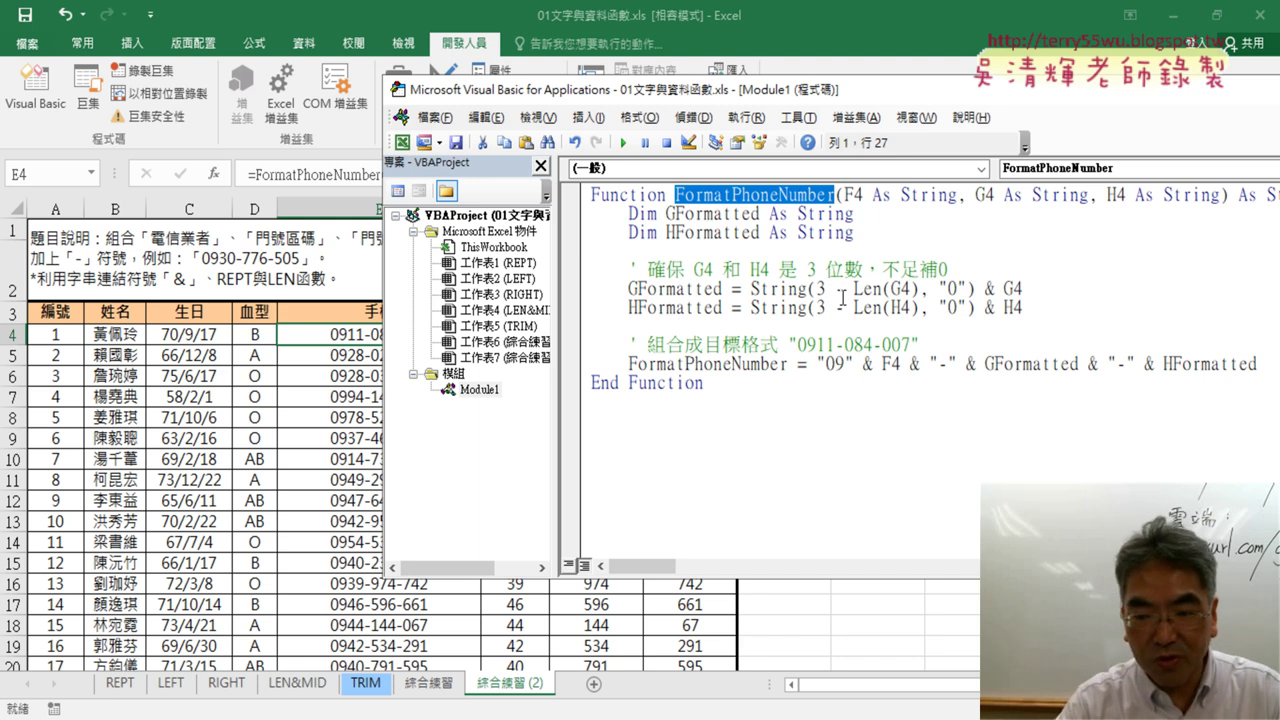
Step: Replace FormatPhoneNumber with 手機函數 on the Function line and the assignment line, then return to Excel
text(手機)
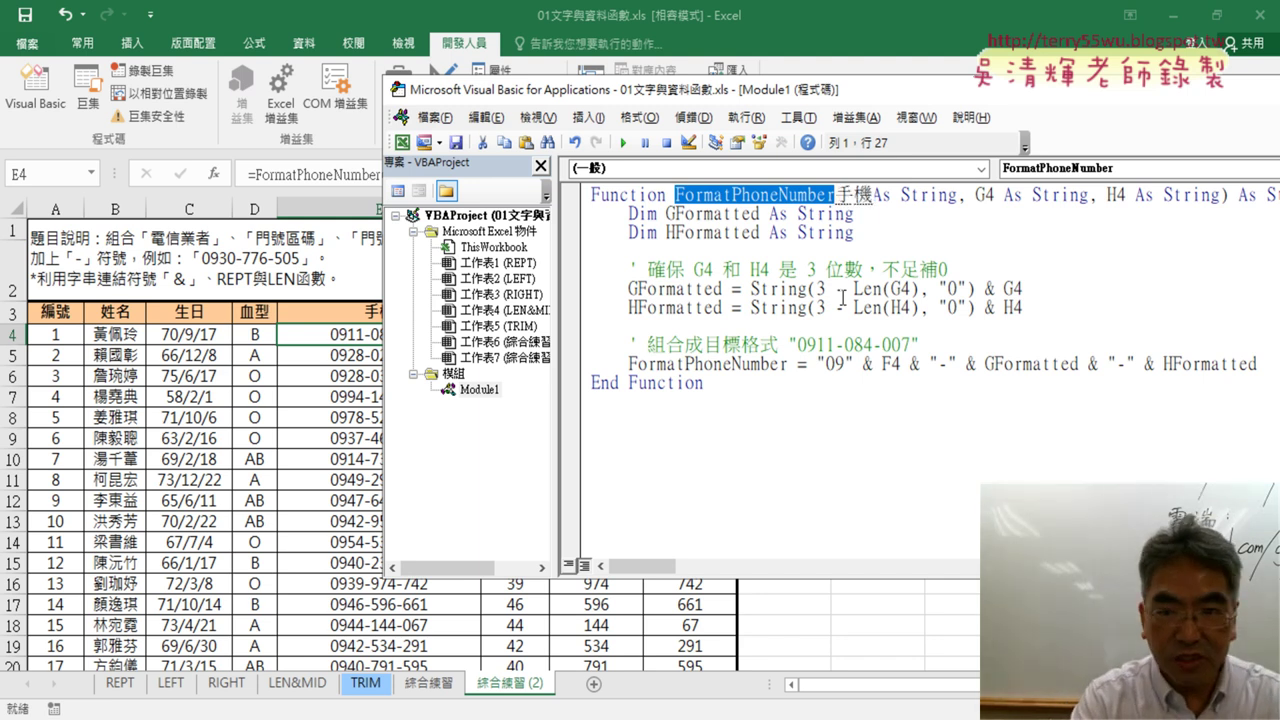
text(函數)
key(Return)
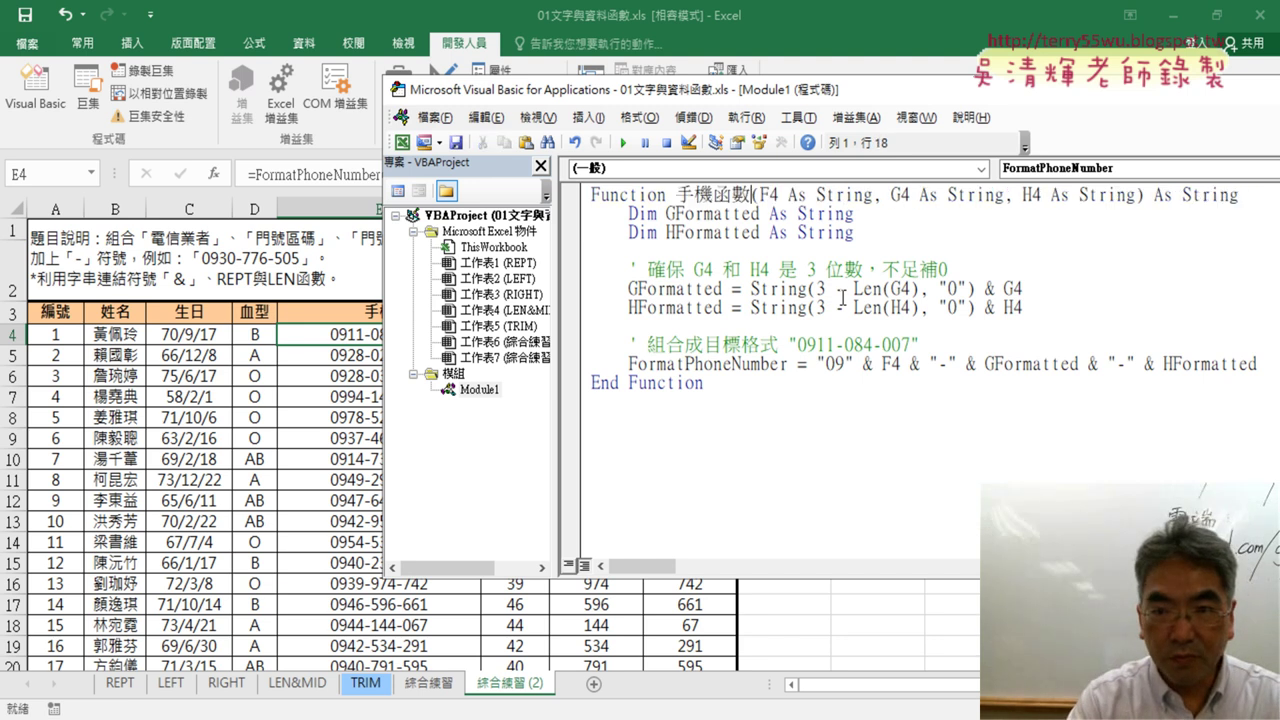
drag(750, 197, 676, 197)
key(ctrl+c)
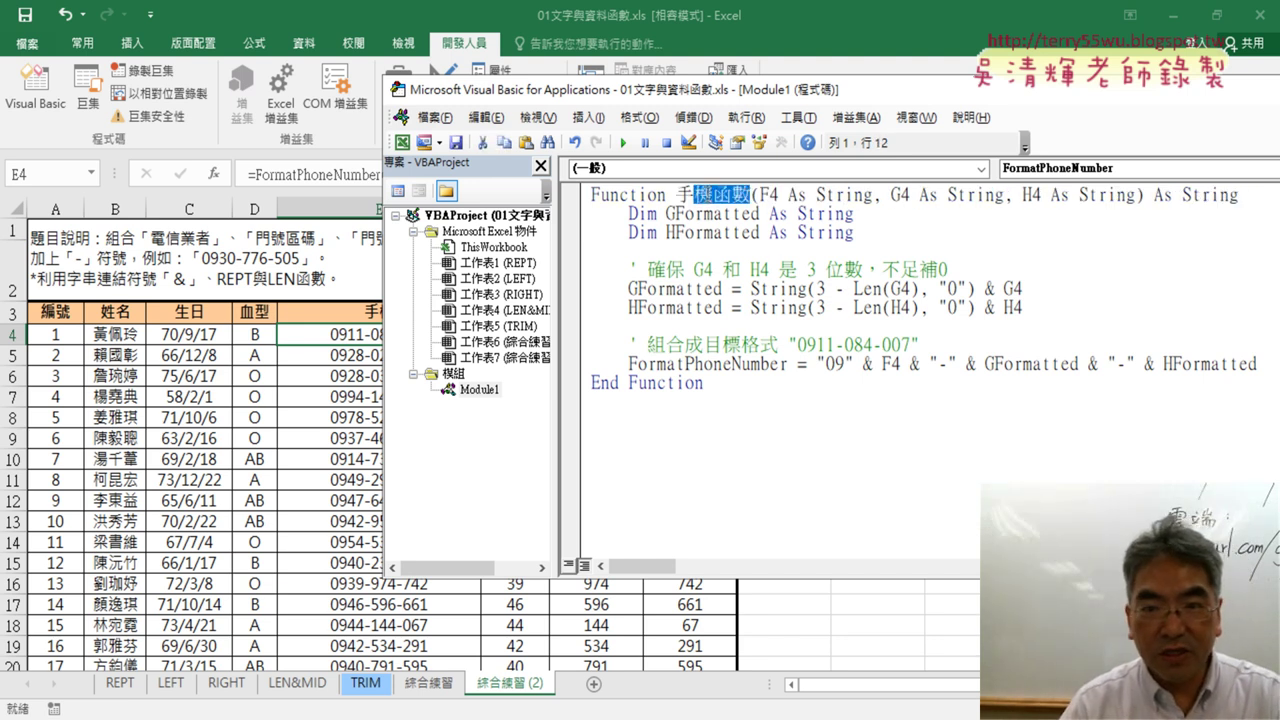
drag(786, 363, 628, 363)
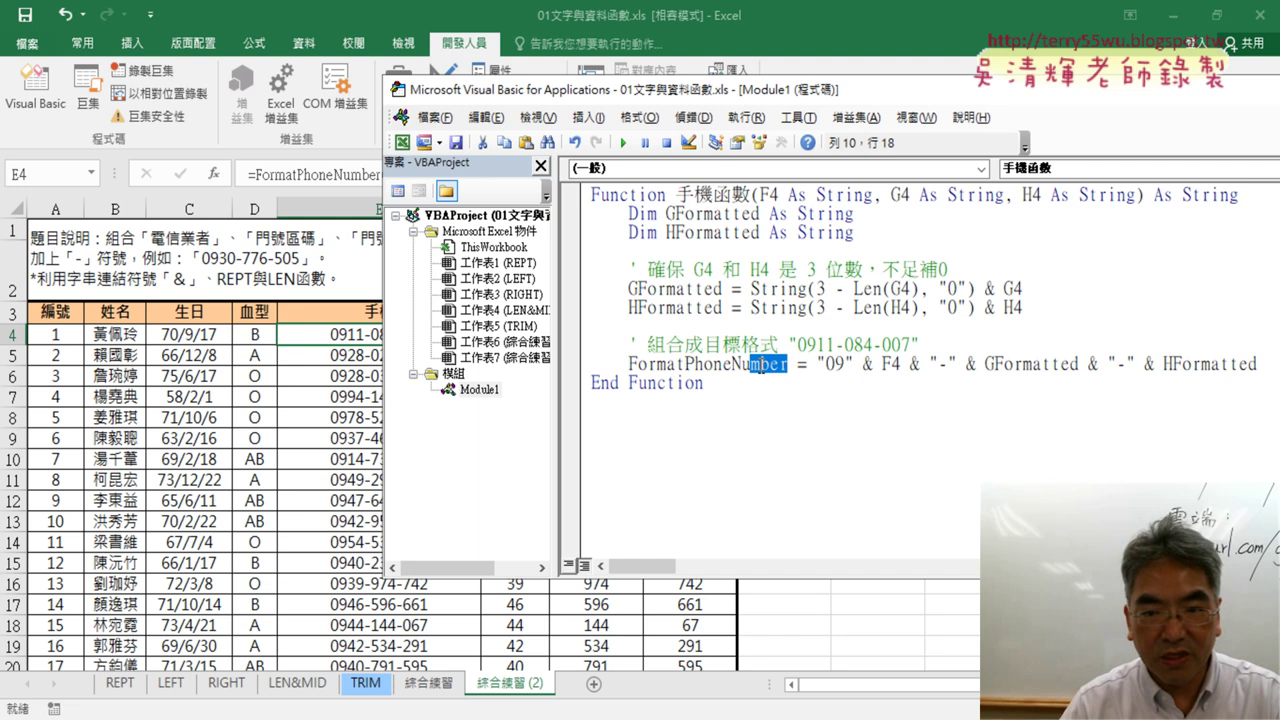
key(ctrl+v)
click(775, 436)
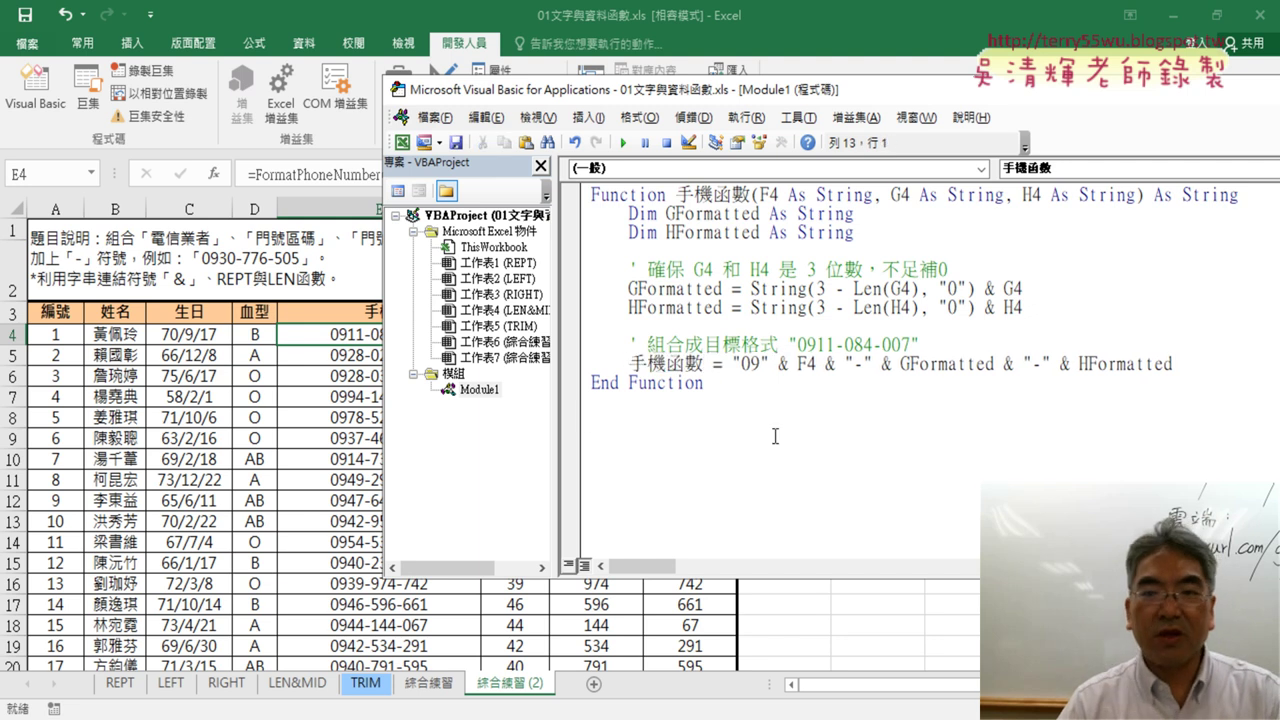
click(356, 332)
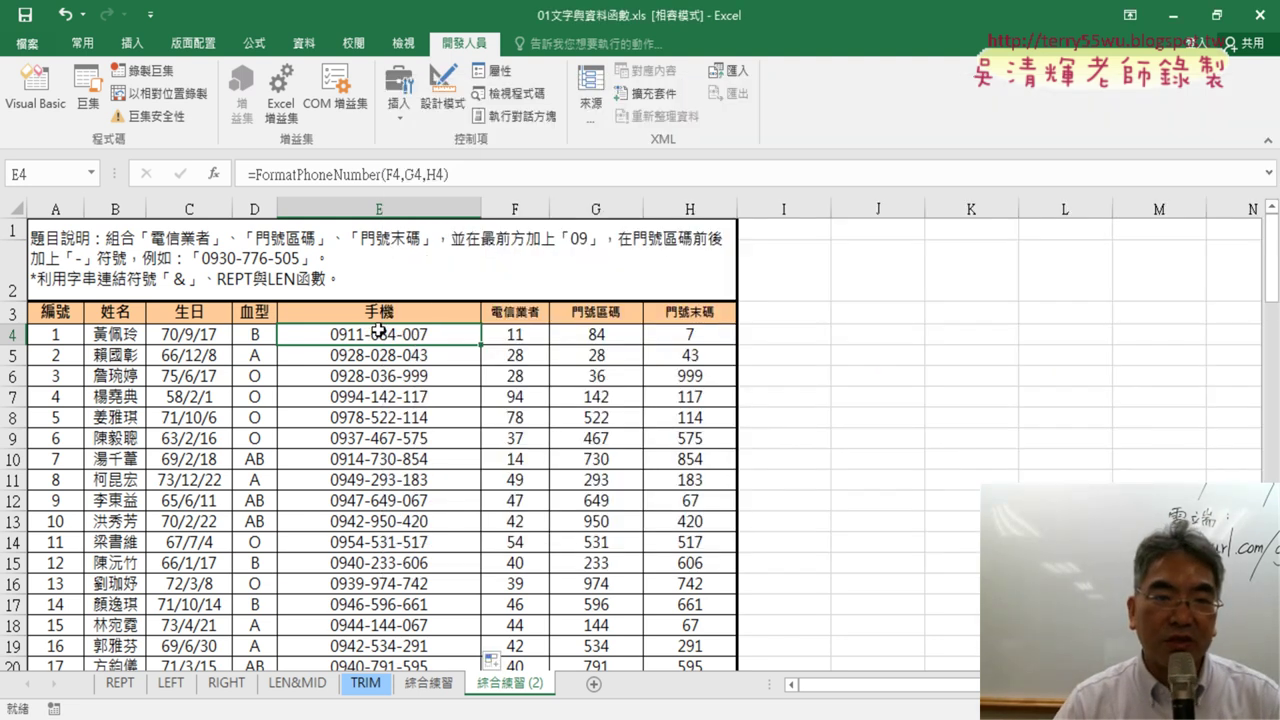
Step: Re-enter E4's old formula so it recalculates, then delete that formula text from E4
click(308, 175)
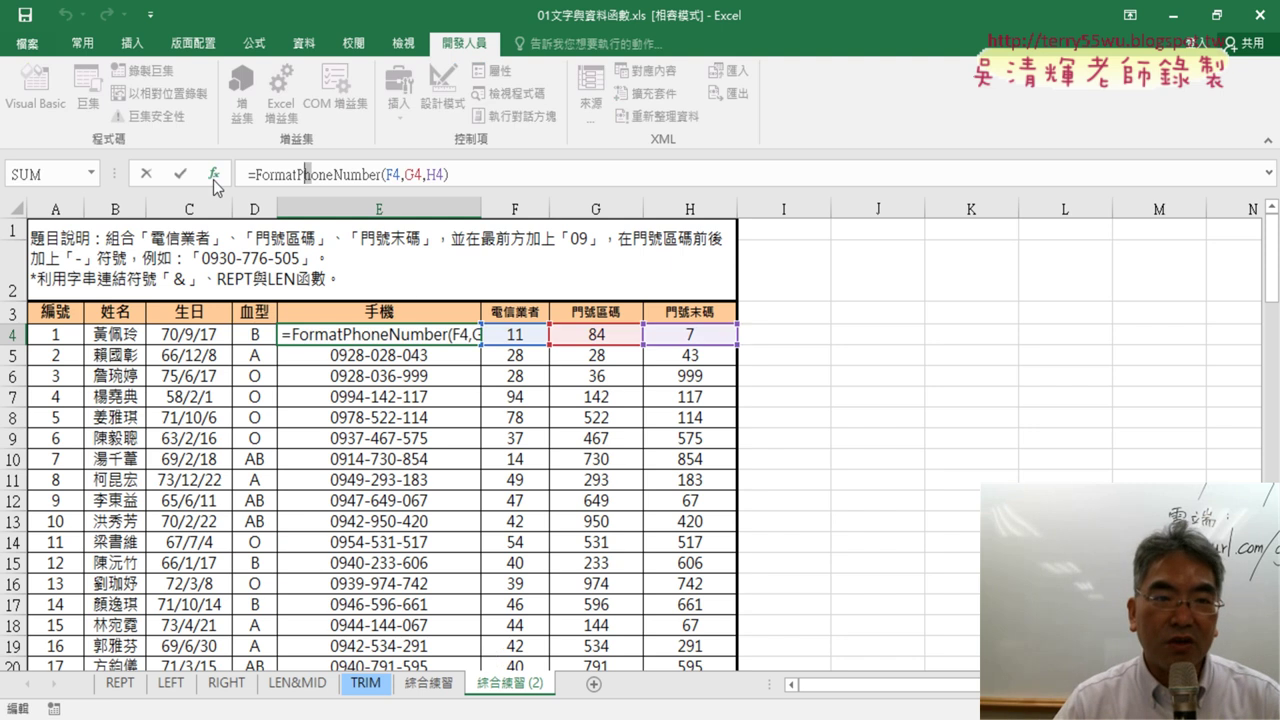
click(181, 175)
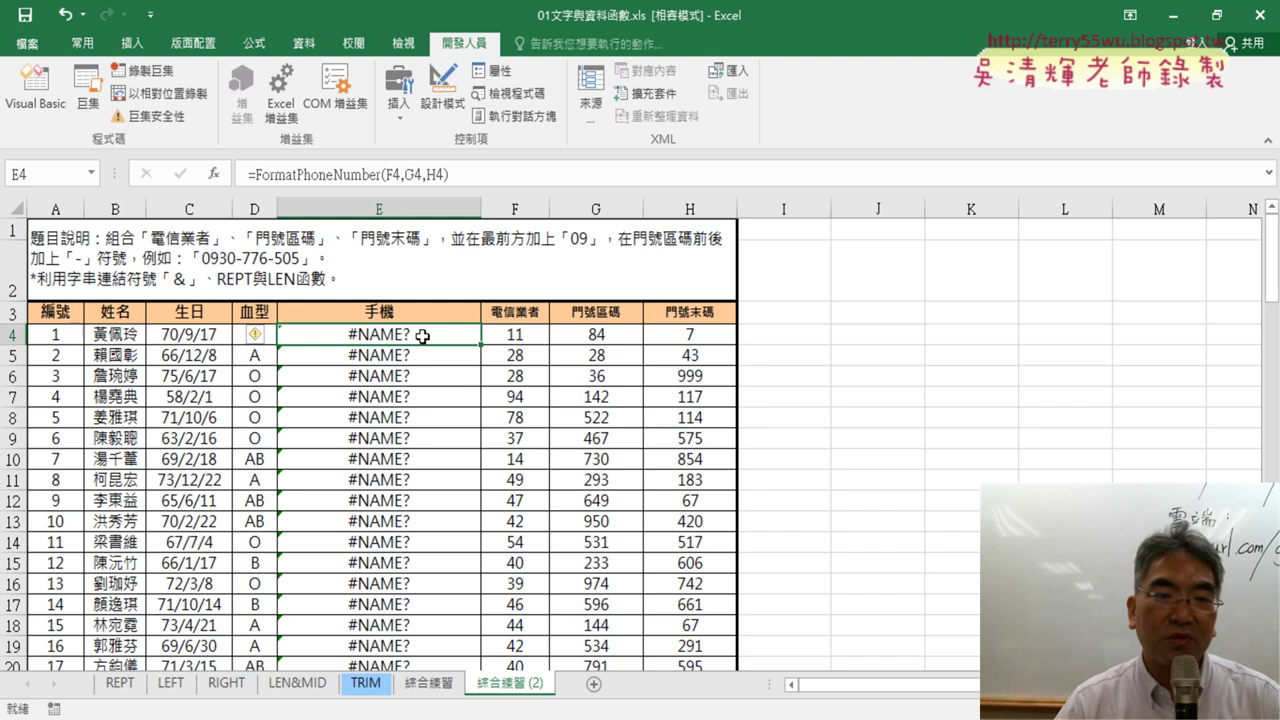
double_click(423, 337)
drag(450, 175, 143, 175)
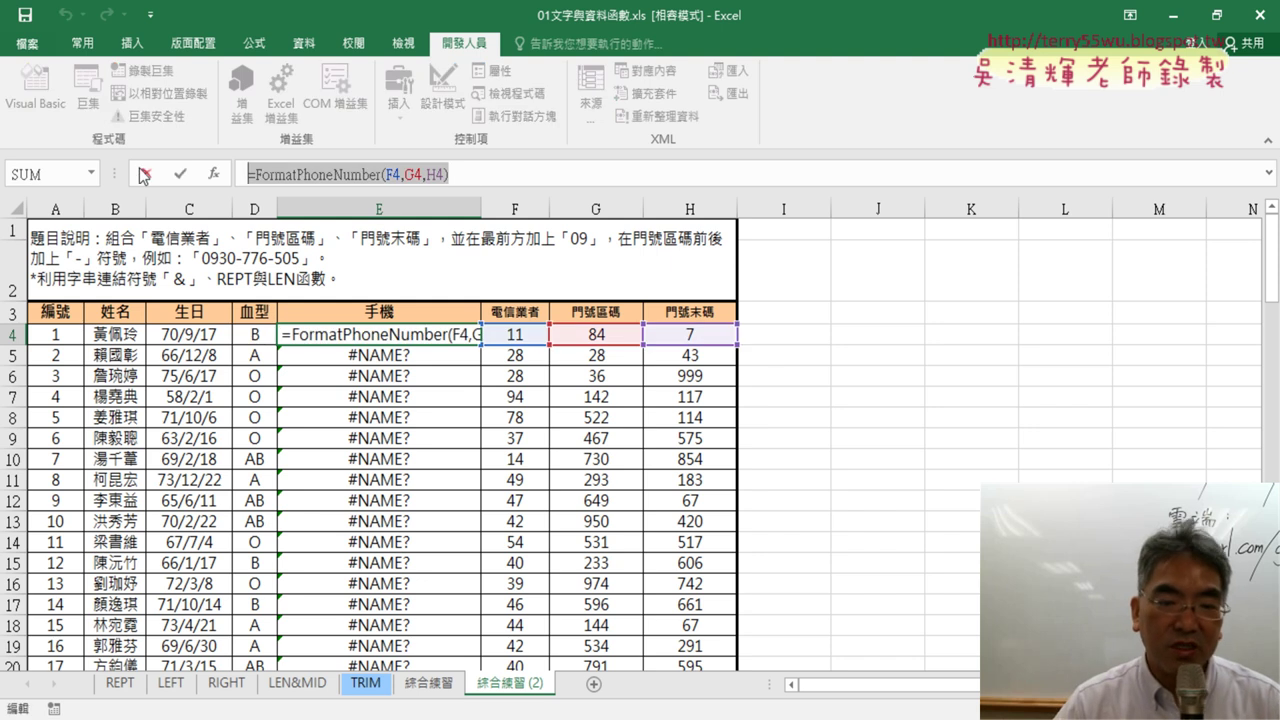
key(Delete)
Step: Insert 手機函數 into E4 from the User Defined function category
click(213, 173)
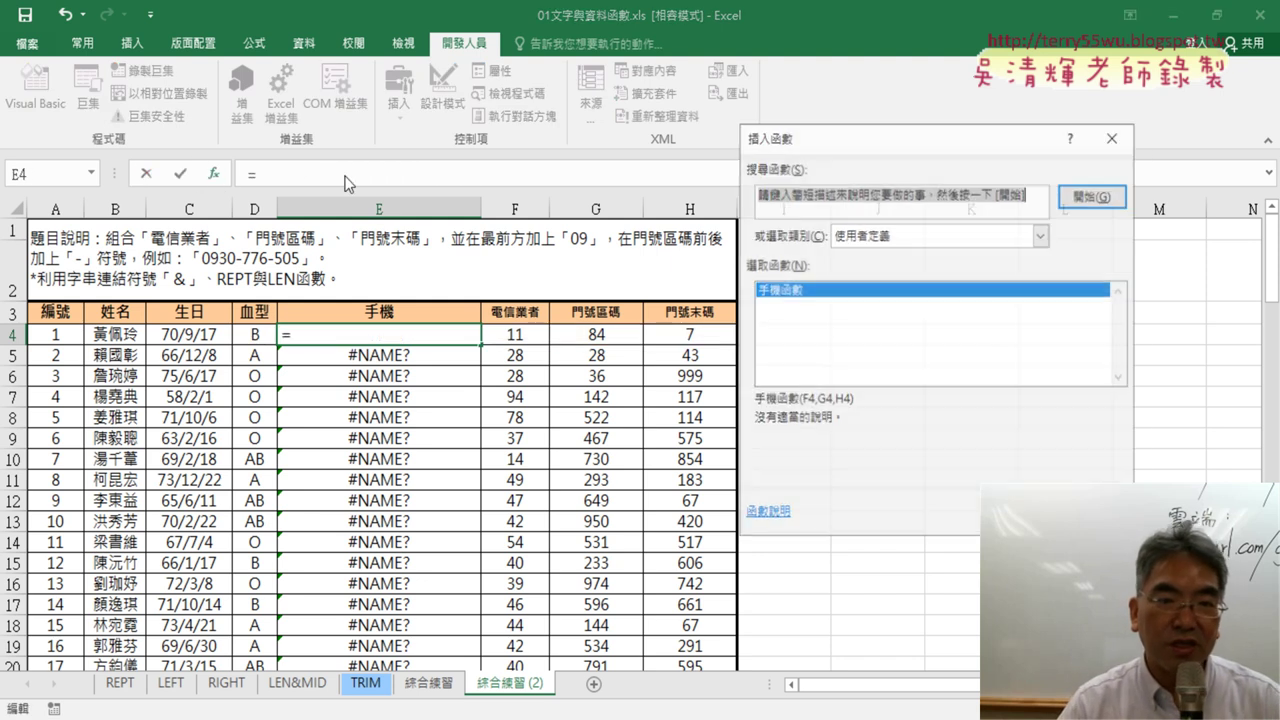
click(890, 240)
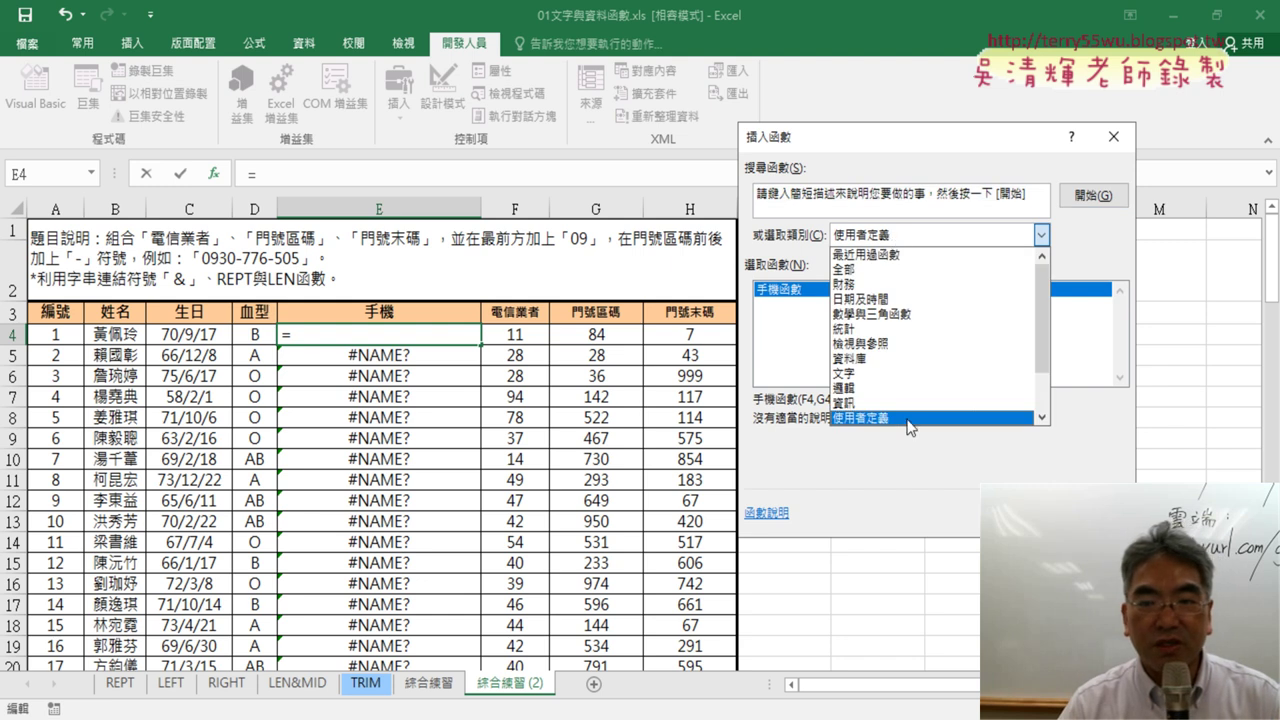
click(908, 424)
double_click(792, 298)
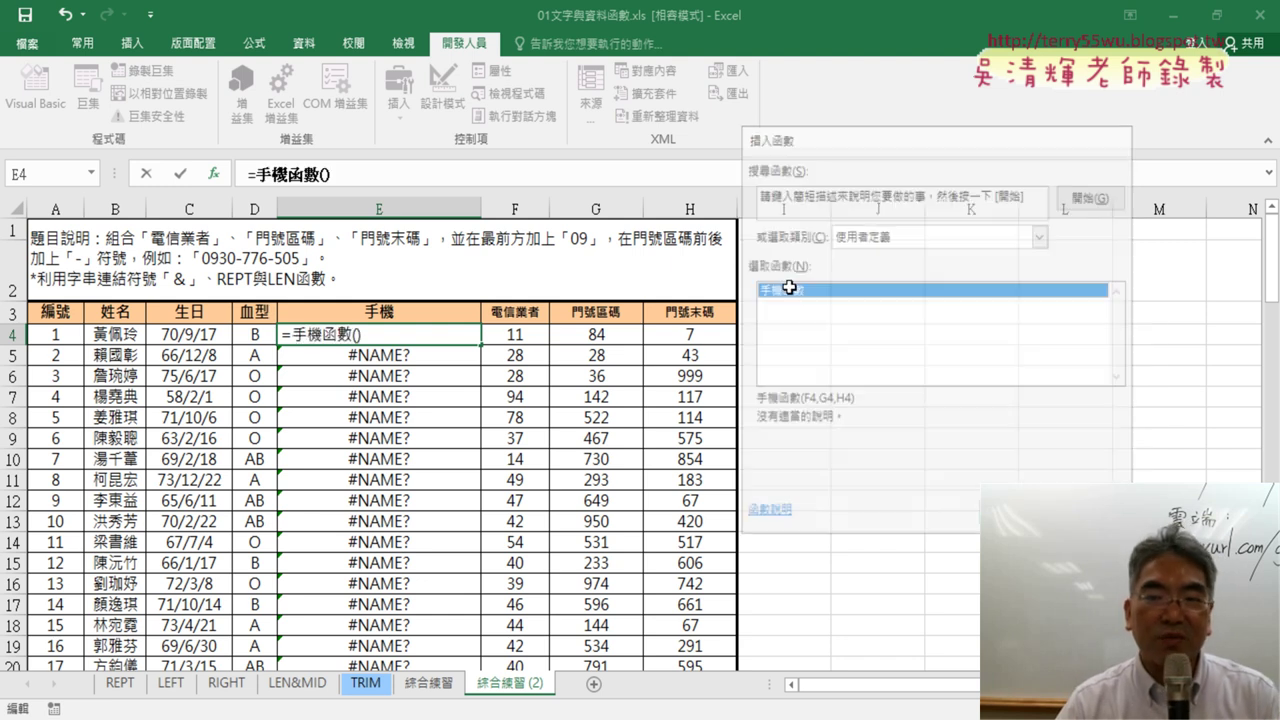
Step: Set the arguments to F4, G4 and H4, then fill the formula down the 手機 column
click(540, 332)
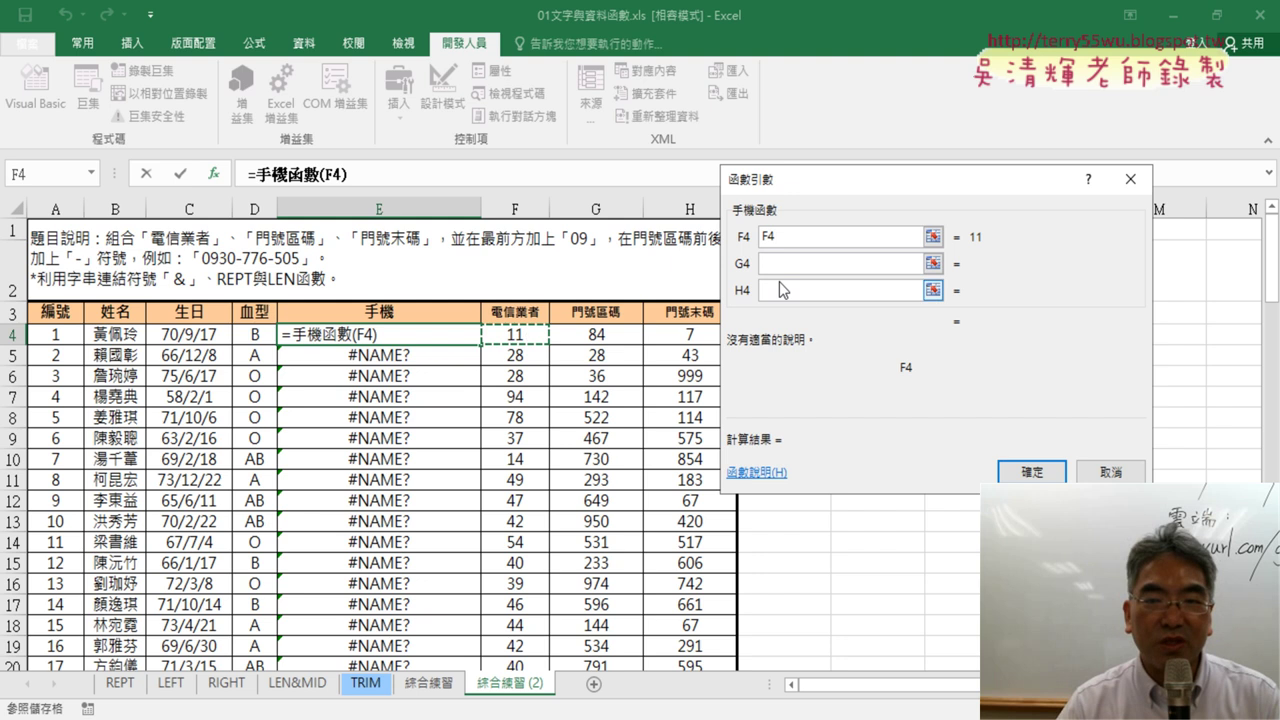
key(Tab)
click(628, 338)
key(Tab)
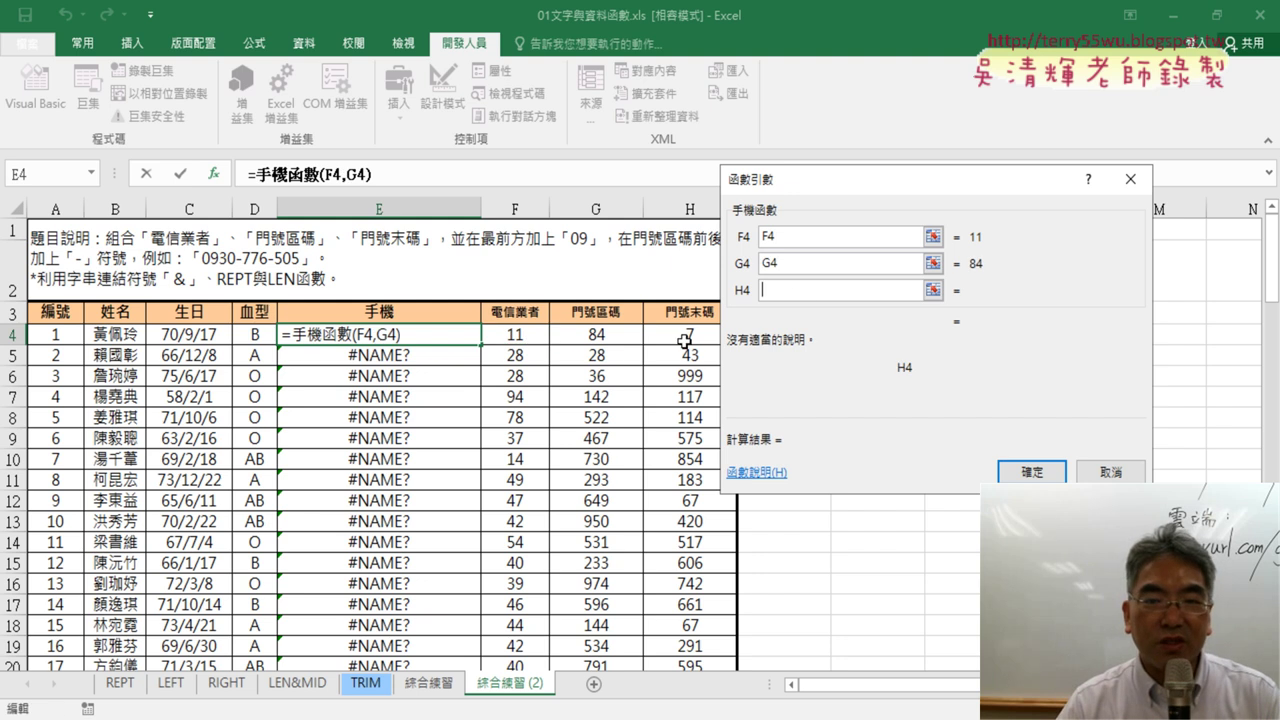
click(688, 336)
click(1036, 473)
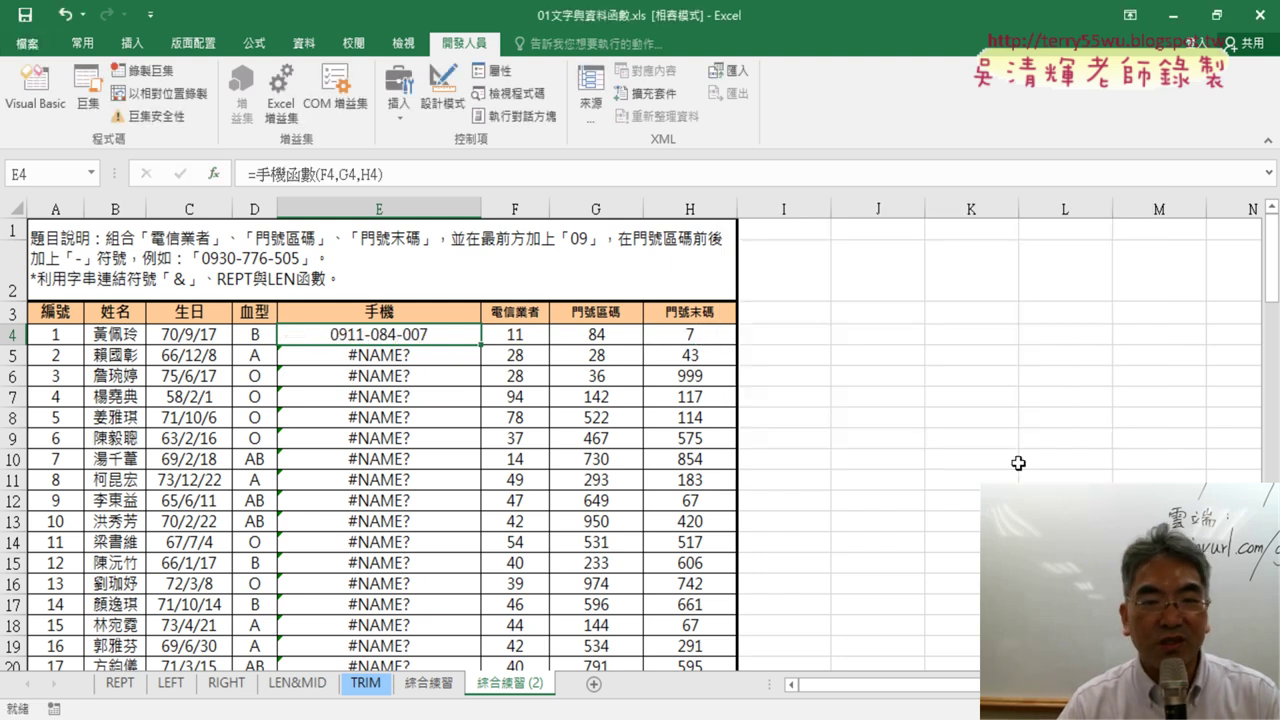
double_click(481, 344)
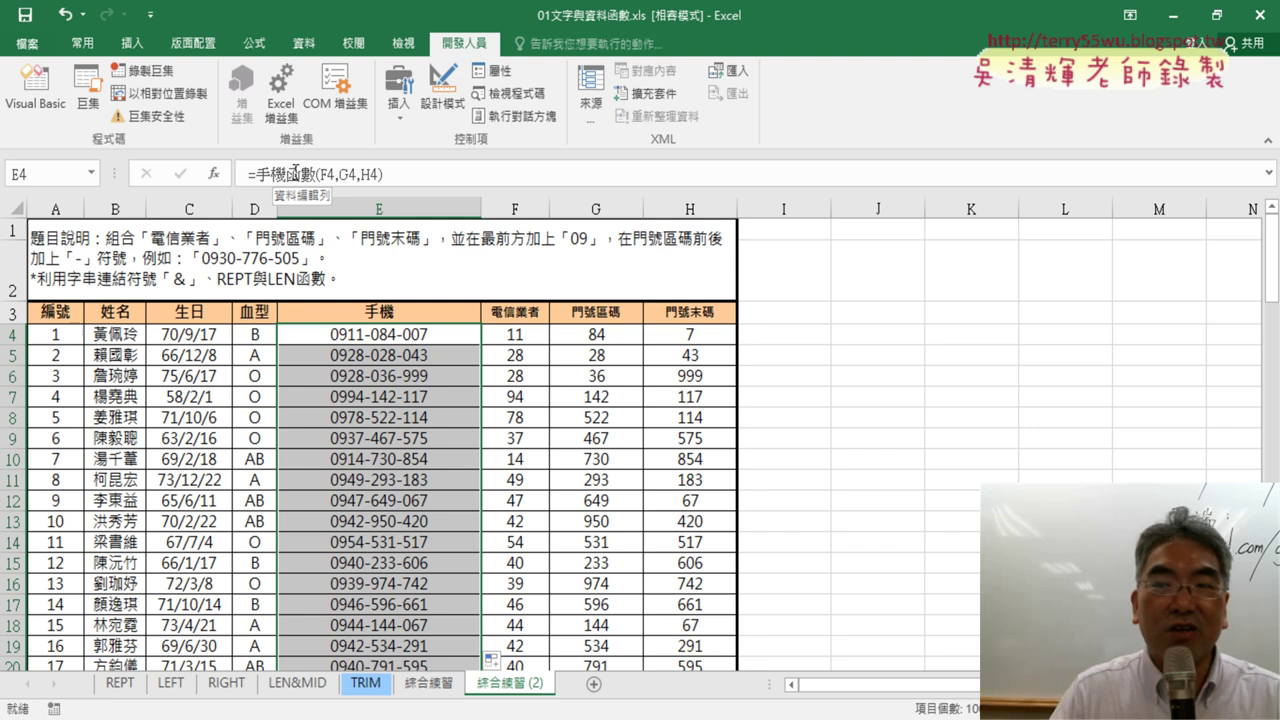
Step: Open the Visual Basic editor to view 手機函數's code in Module1
click(29, 99)
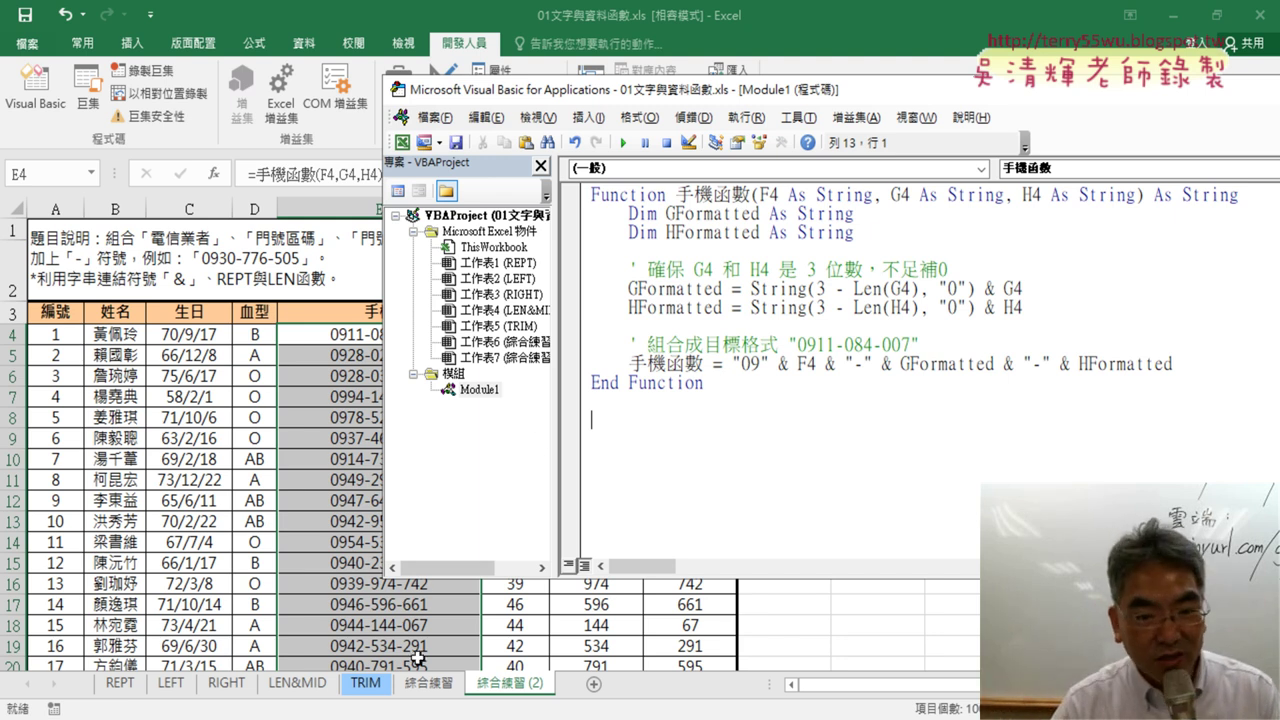
Step: Copy the REPT-based phone-number formula from E4 on the 綜合練習 sheet
click(428, 690)
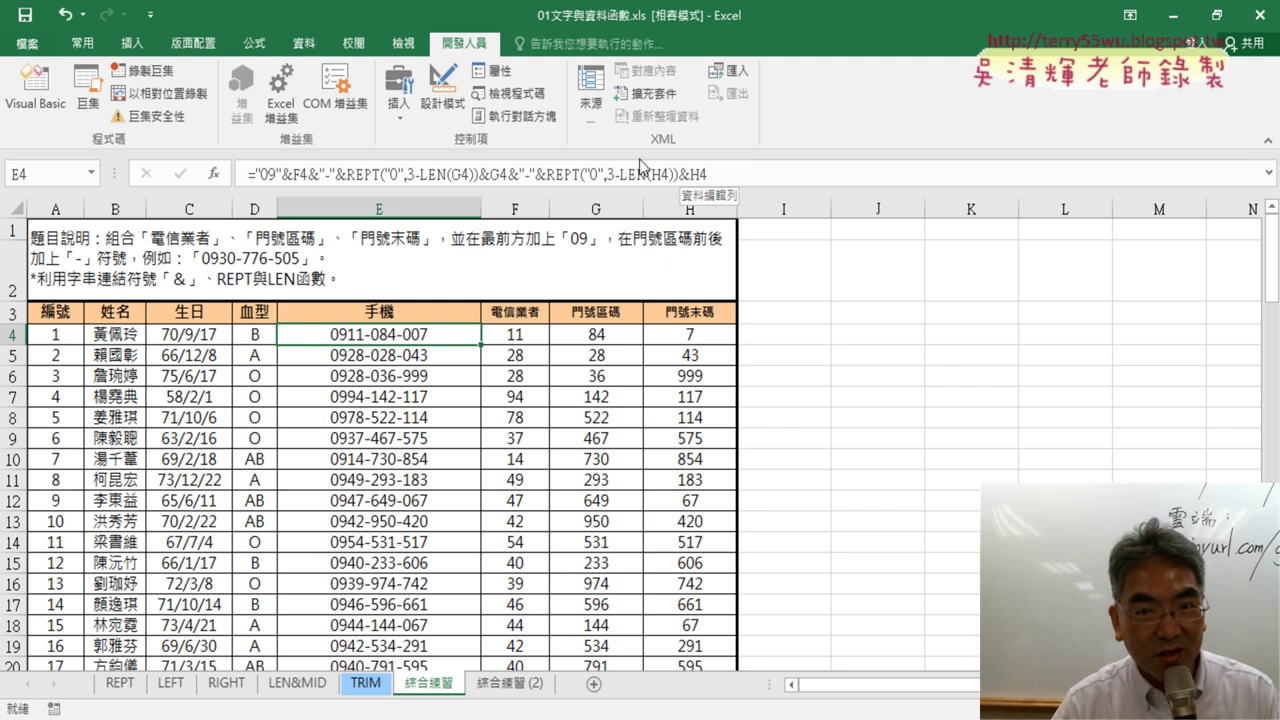
triple_click(746, 165)
right_click(400, 174)
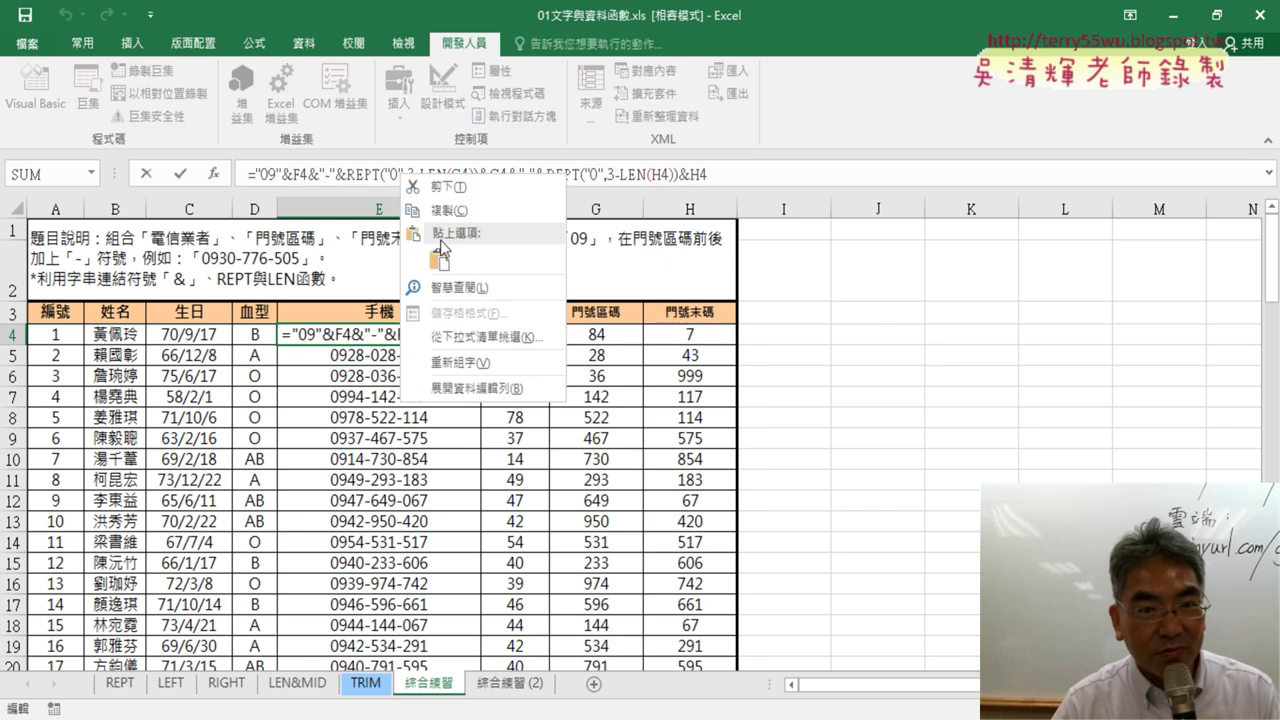
click(415, 208)
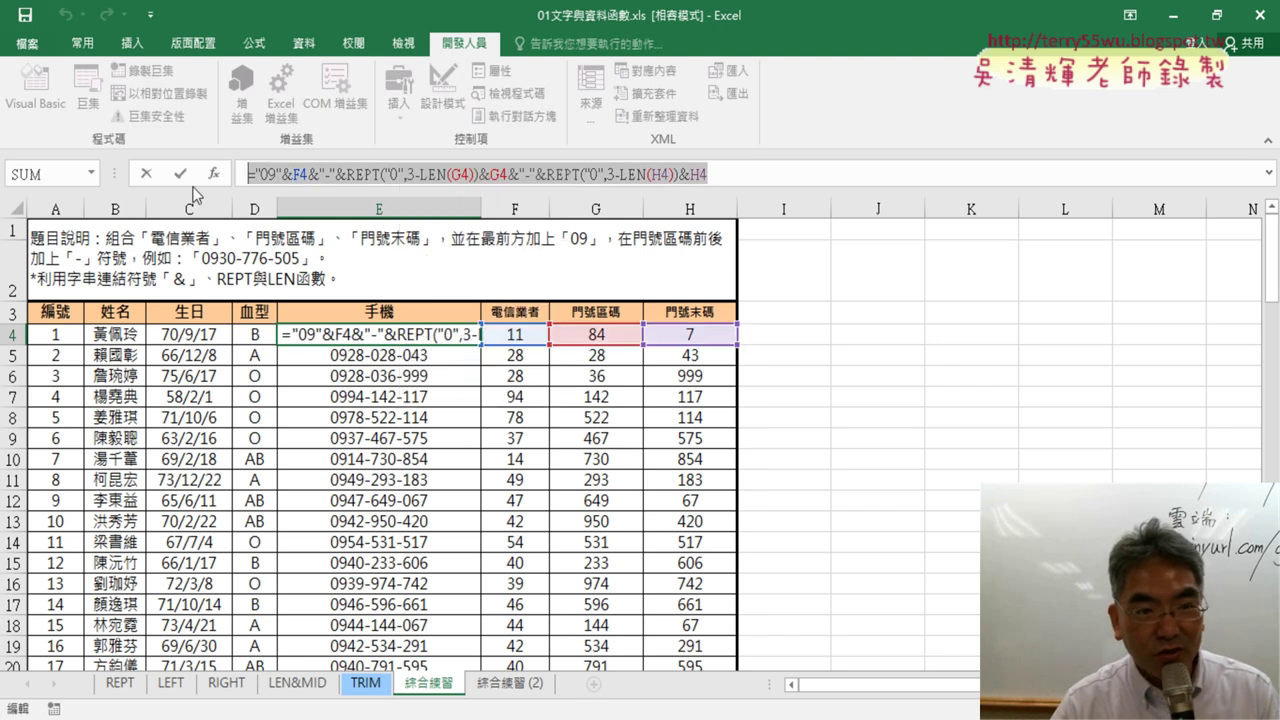
click(147, 174)
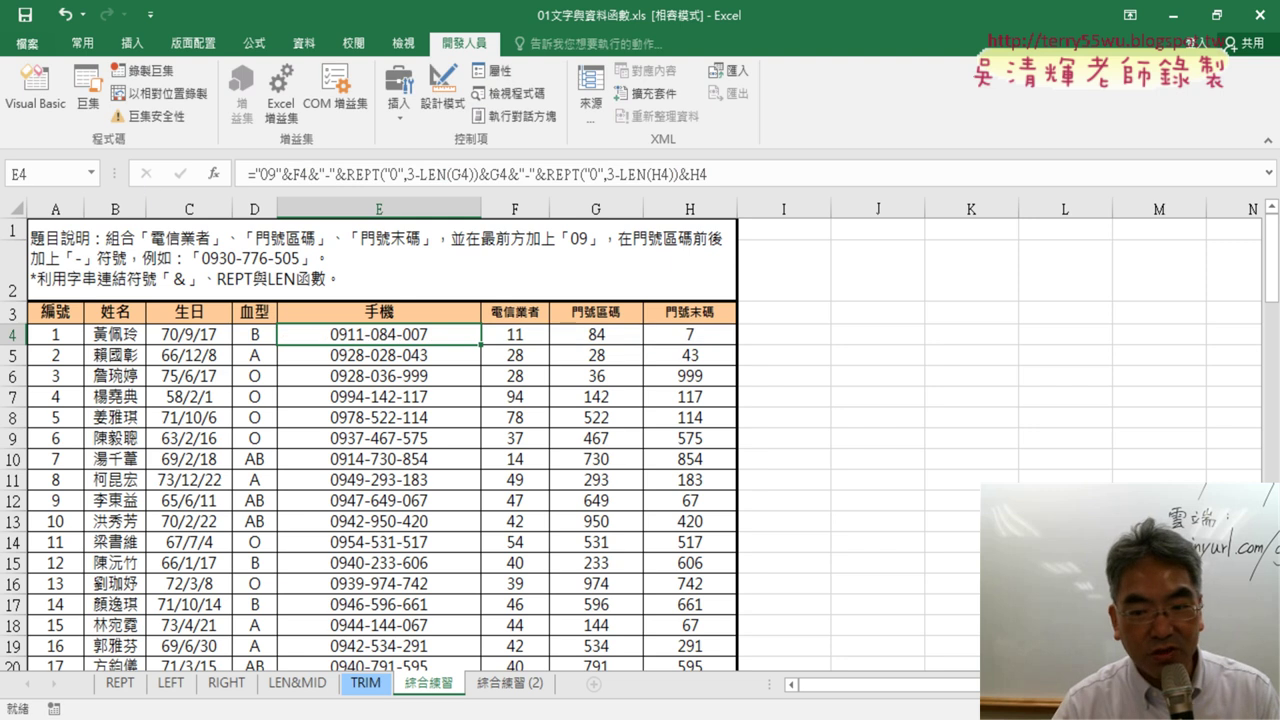
key(alt+Tab)
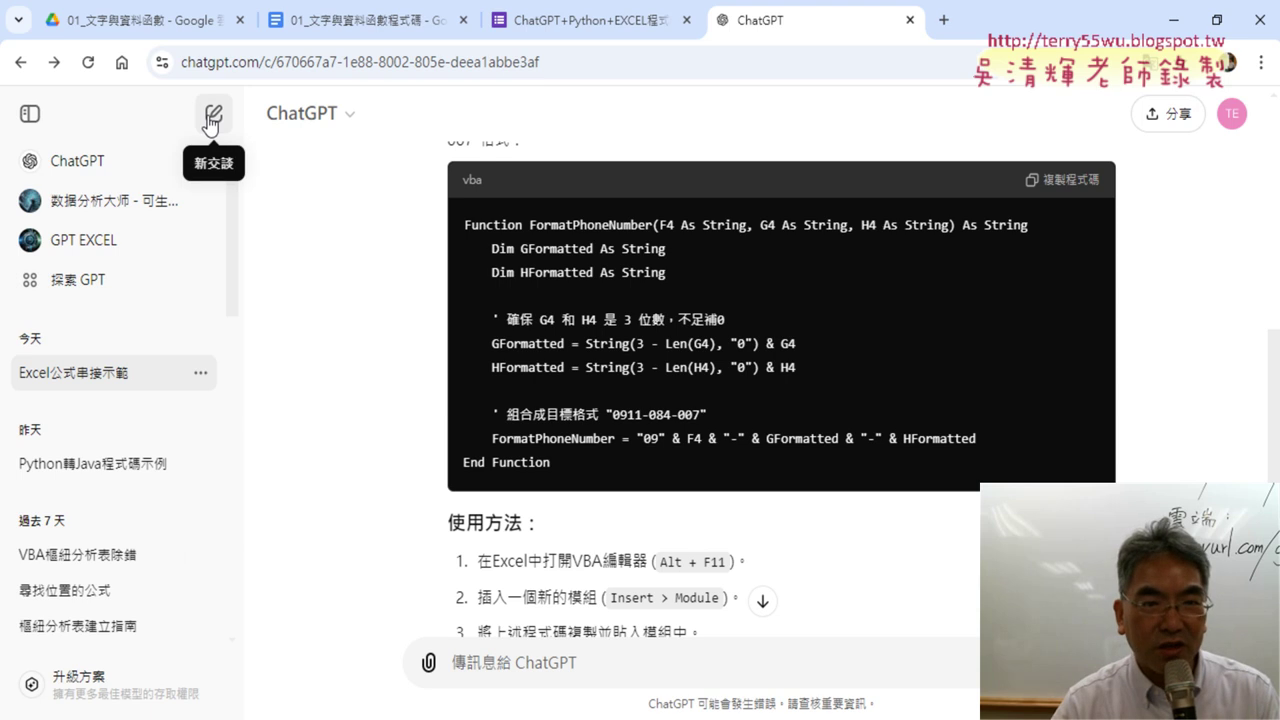
Step: In a new ChatGPT chat, type the request 請幫我轉為VBA的Function程式
click(211, 122)
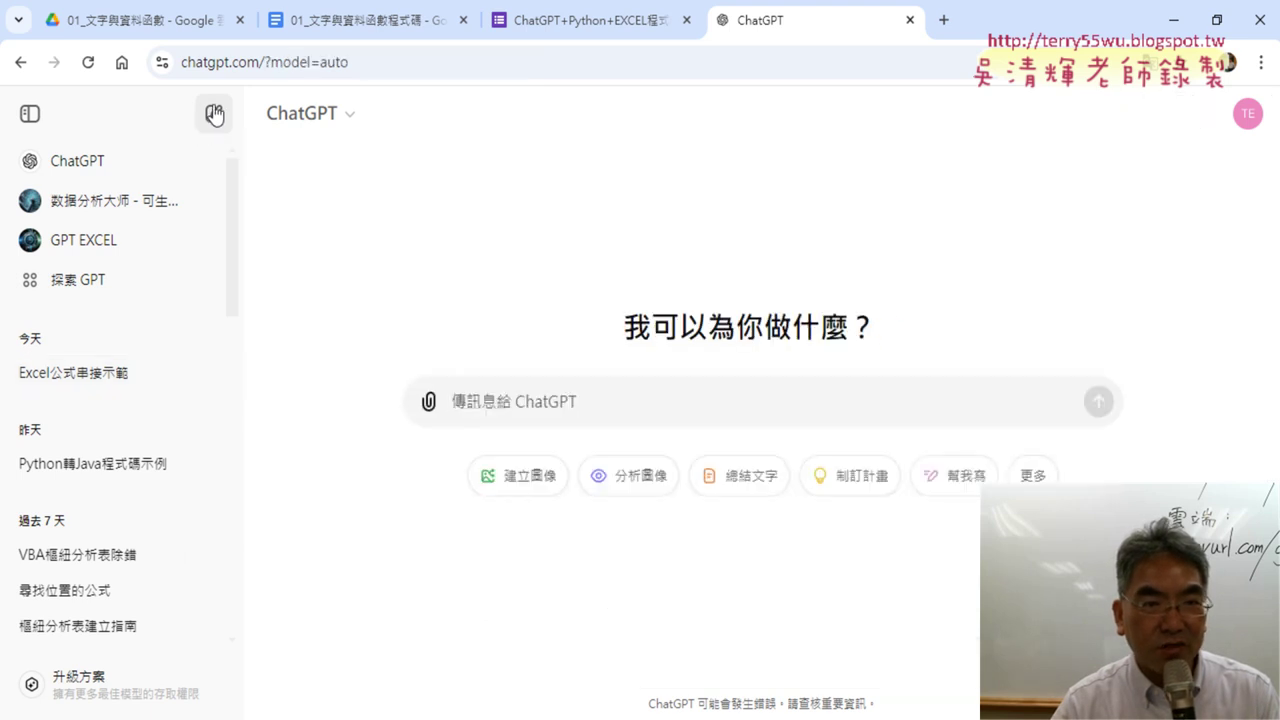
click(503, 408)
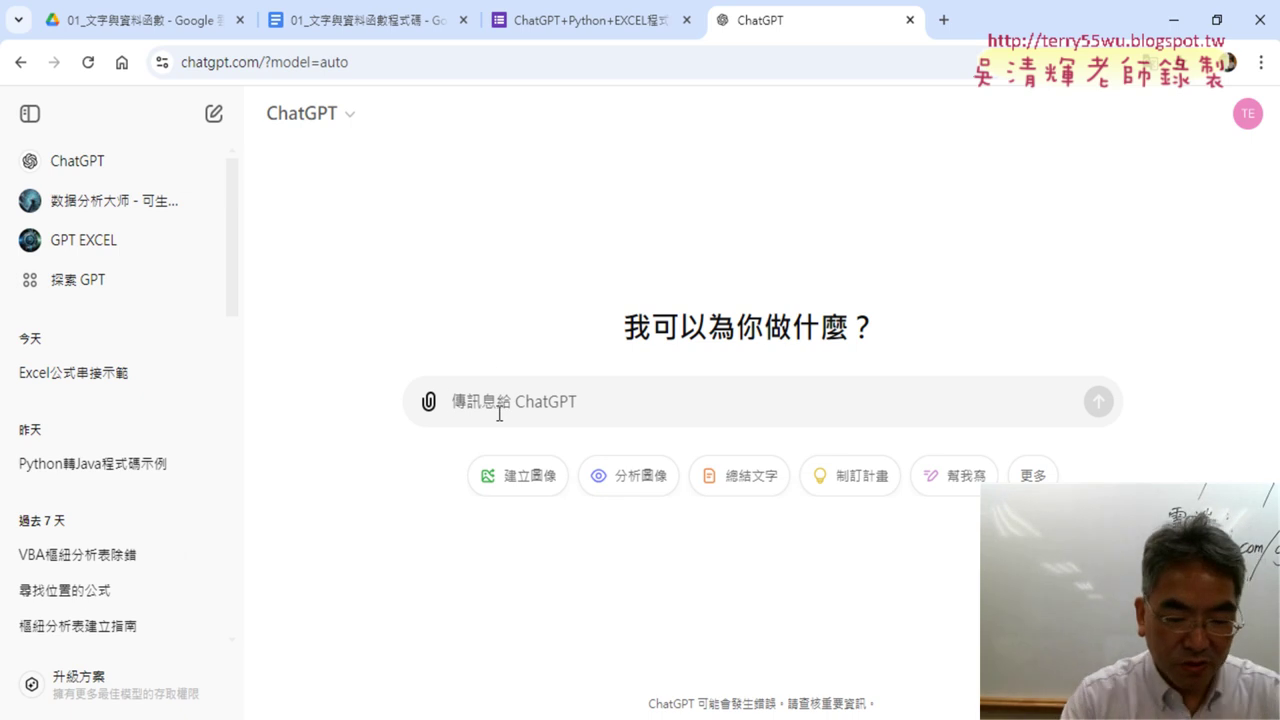
text(7)
key(BackSpace)
text(8e)
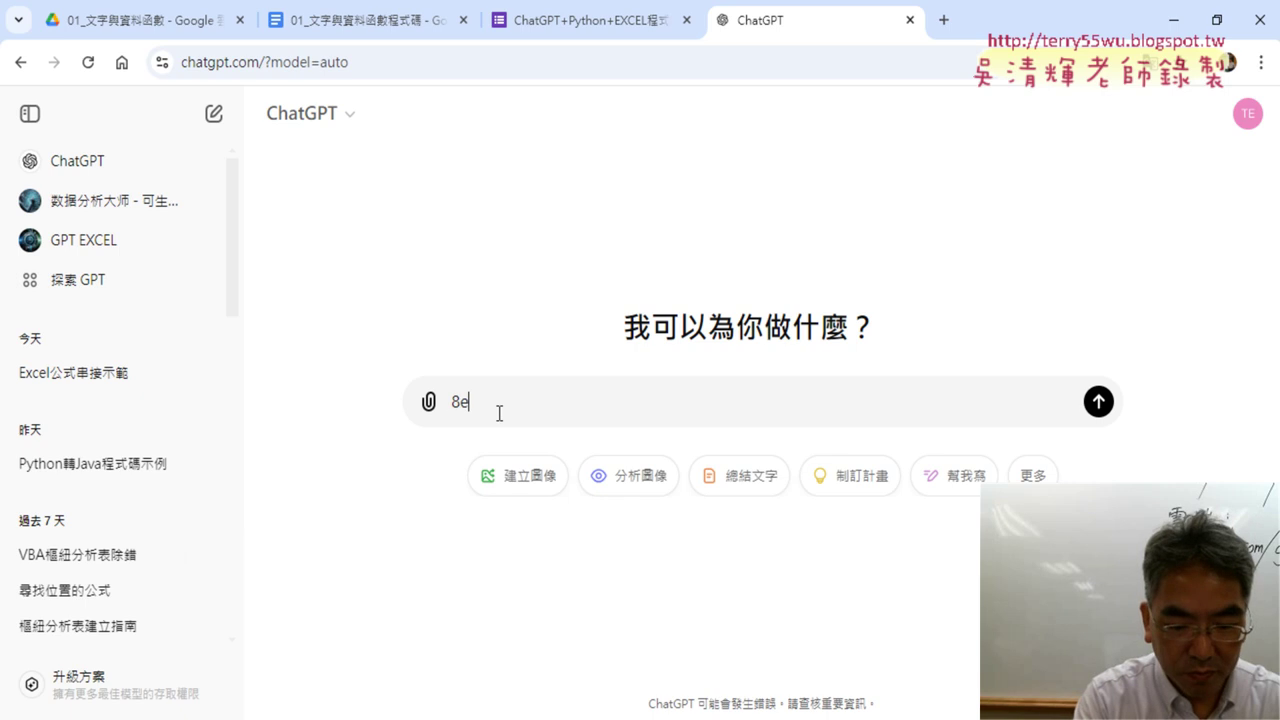
text(-)
key(BackSpace)
key(BackSpace)
key(BackSpace)
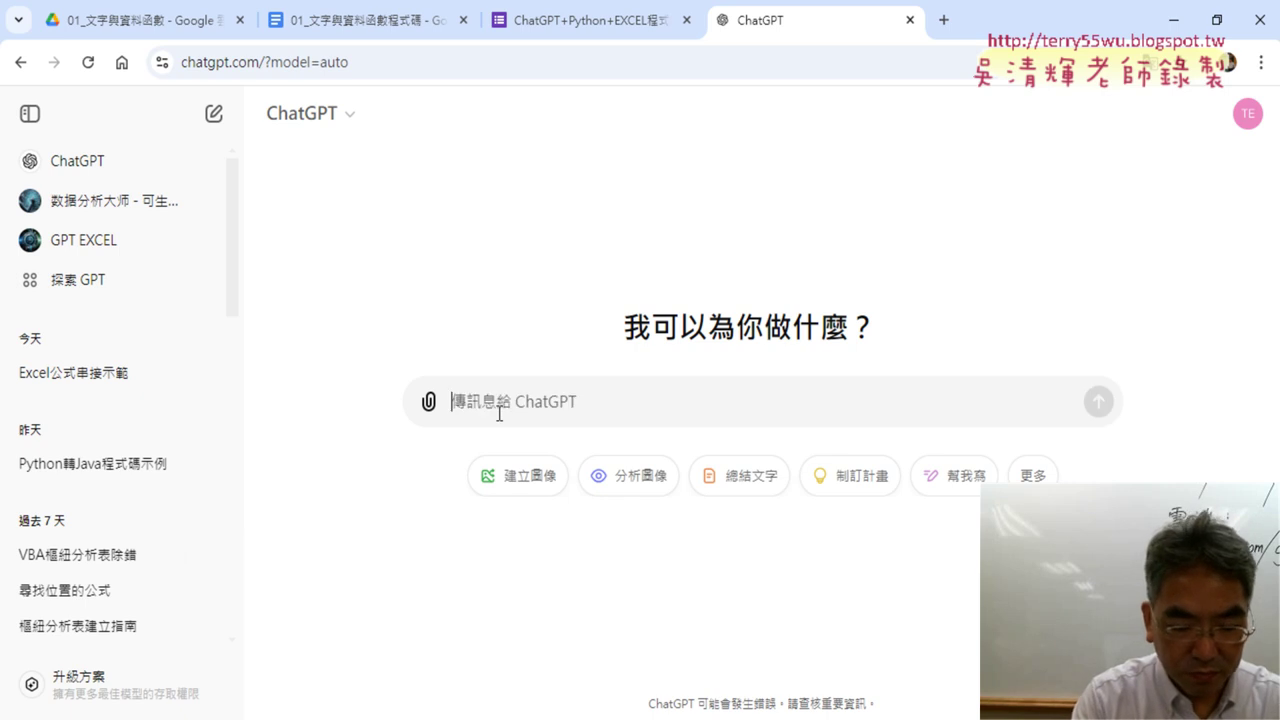
text(請幫我ㄓㄨㄢ)
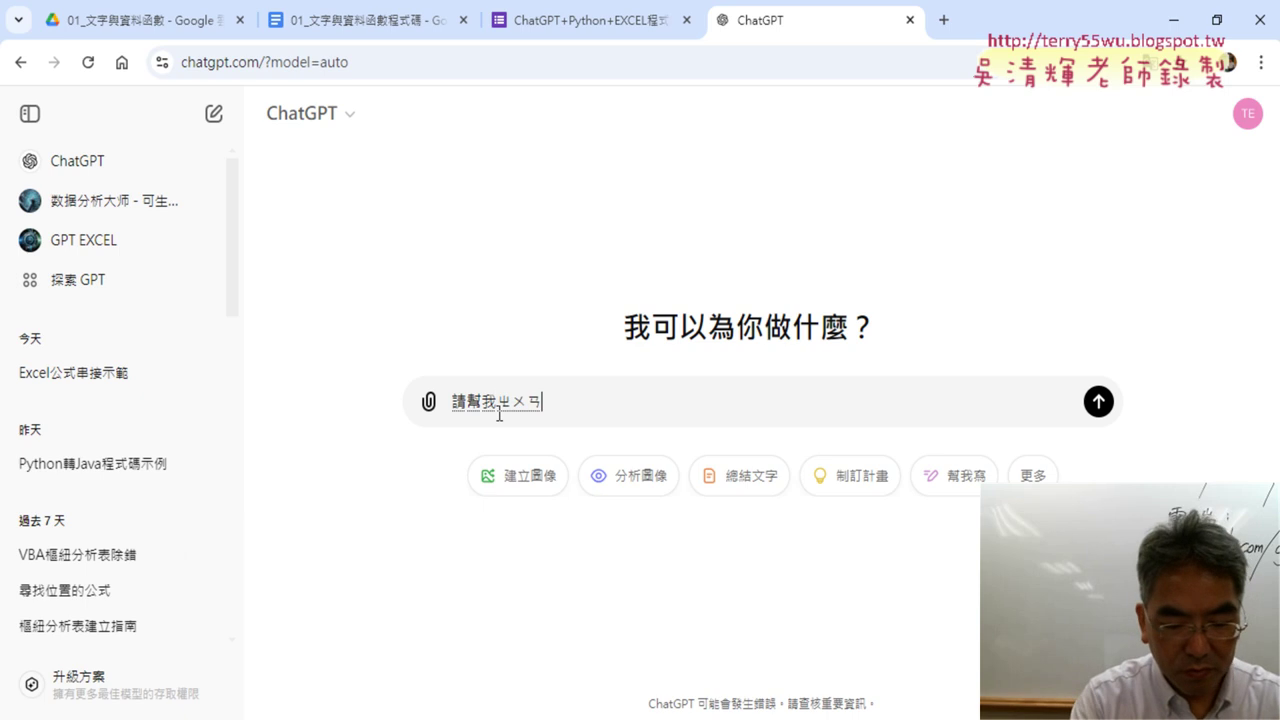
text(轉ㄨㄟ)
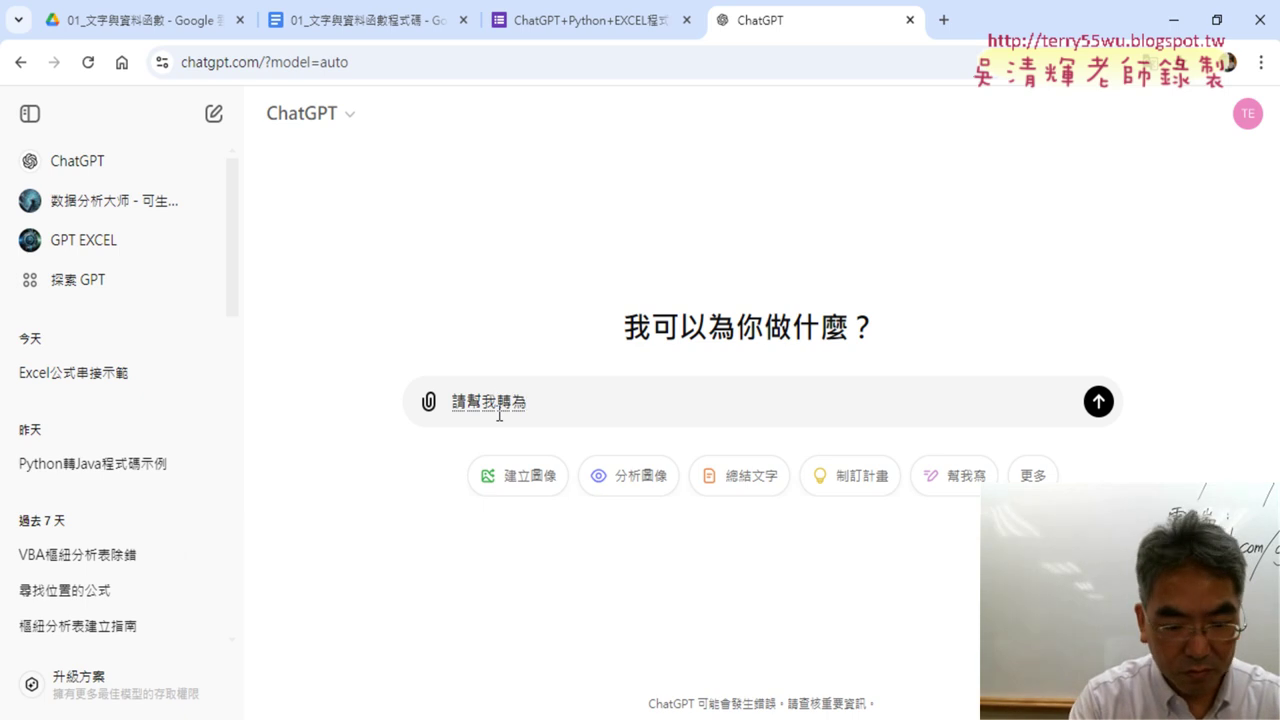
text(Aㄉ的)
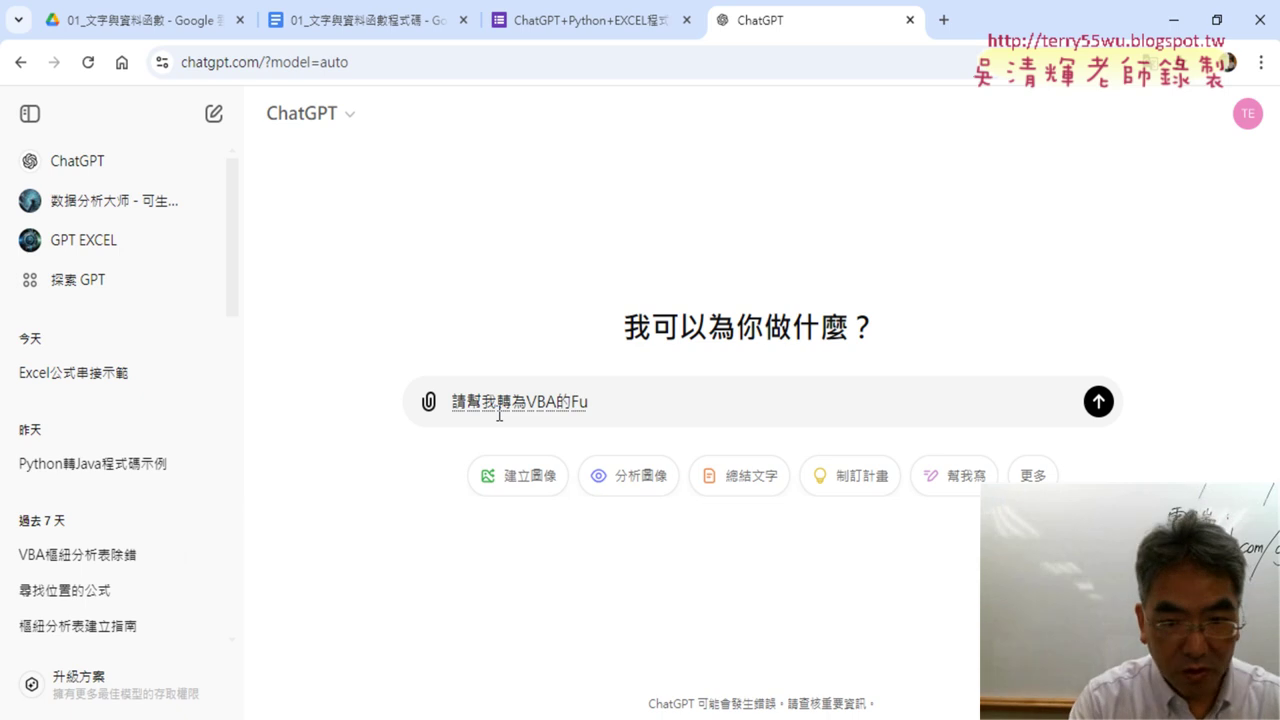
key(BackSpace)
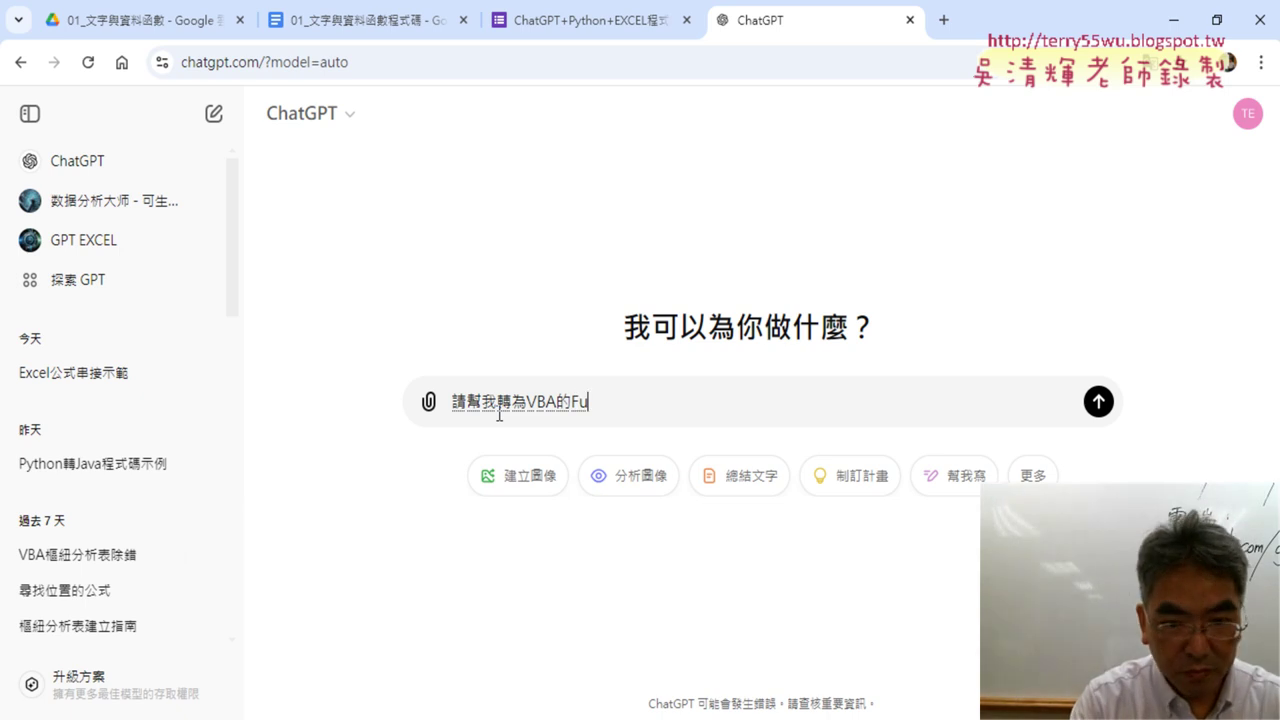
text(nctio)
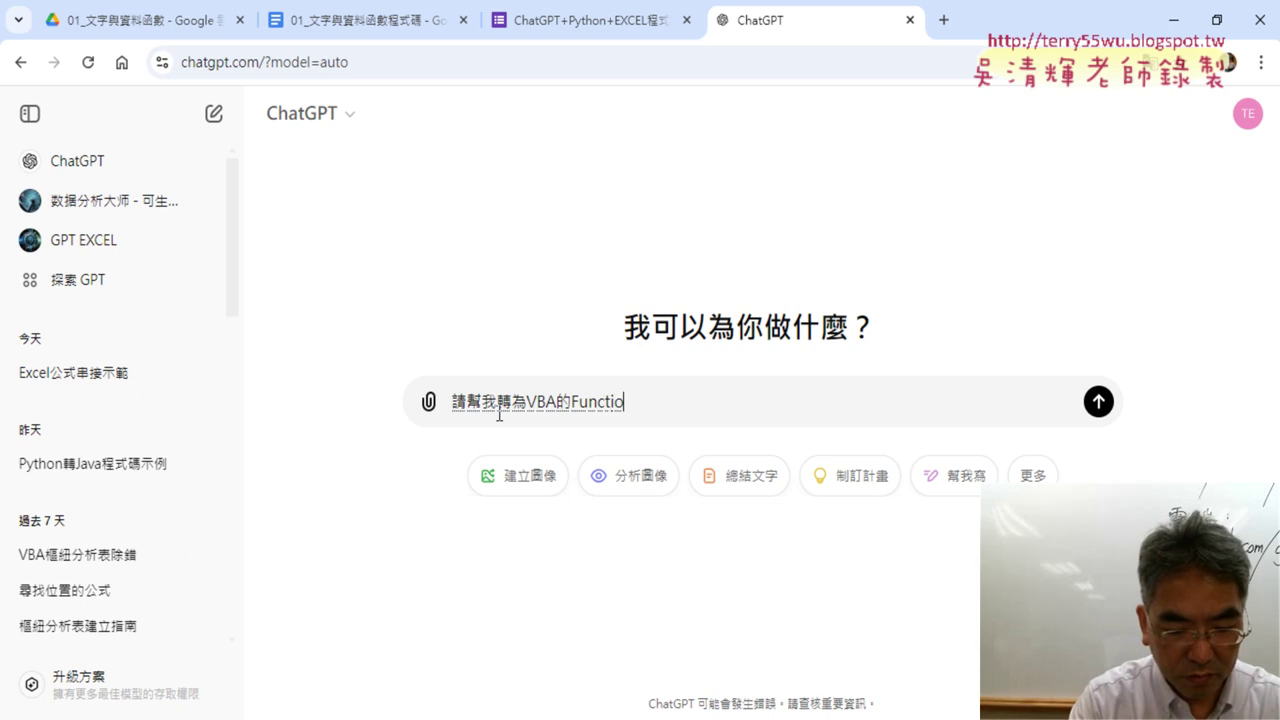
text(n成)
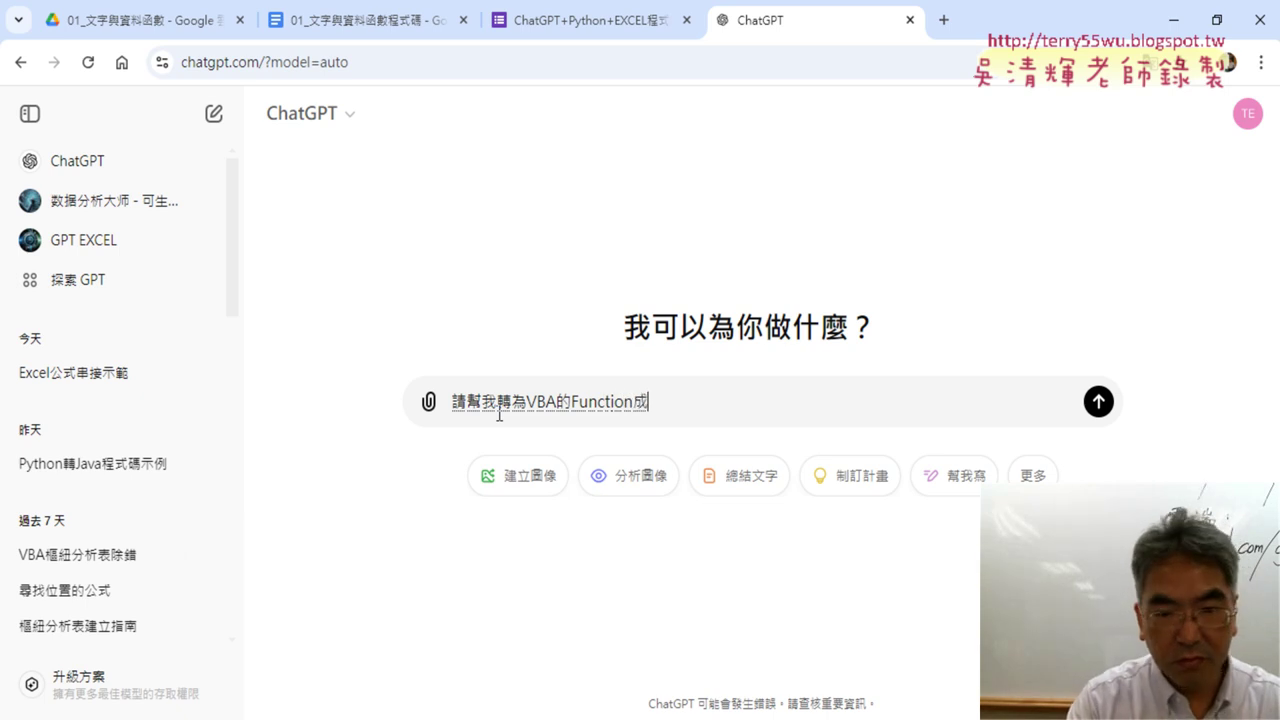
text(式，)
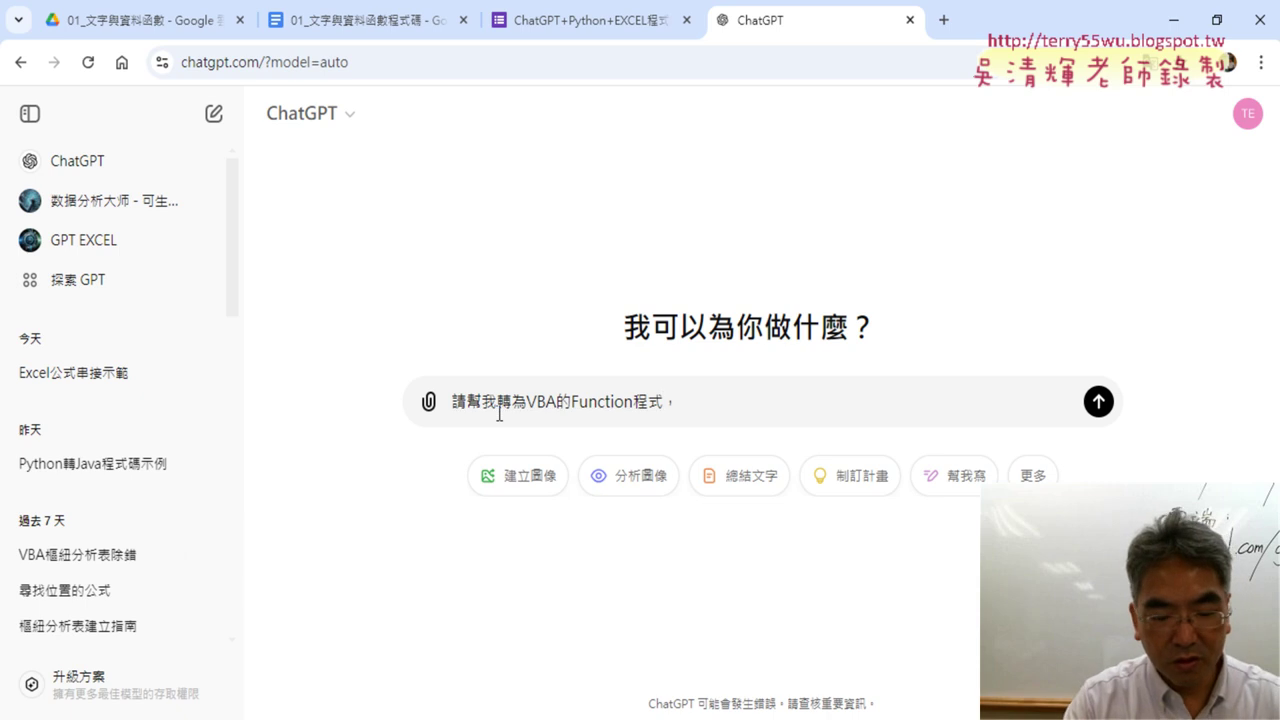
Step: Paste the copied Excel phone-number formula after the request text
text(="09"&F4&"-"&REPT("0",3-LEN(G4))&G4&"-"&REPT("0",3-LEN(H4))&H4)
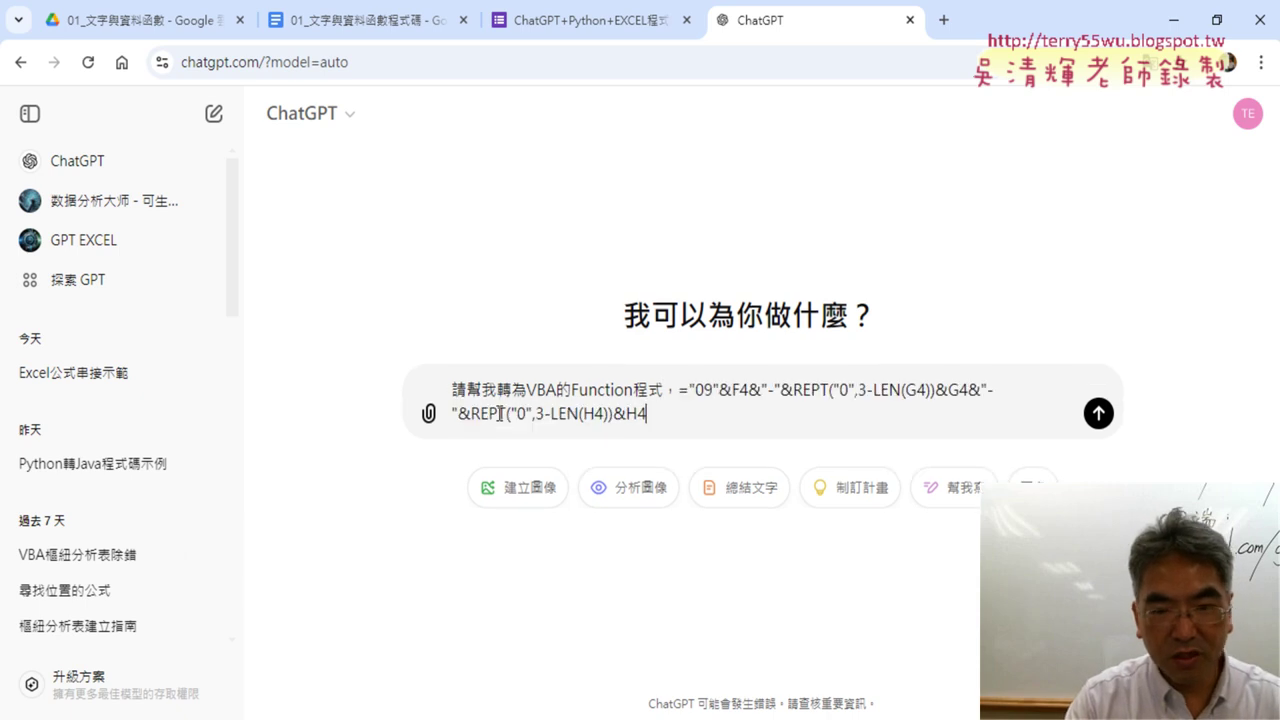
drag(452, 388, 634, 390)
click(720, 389)
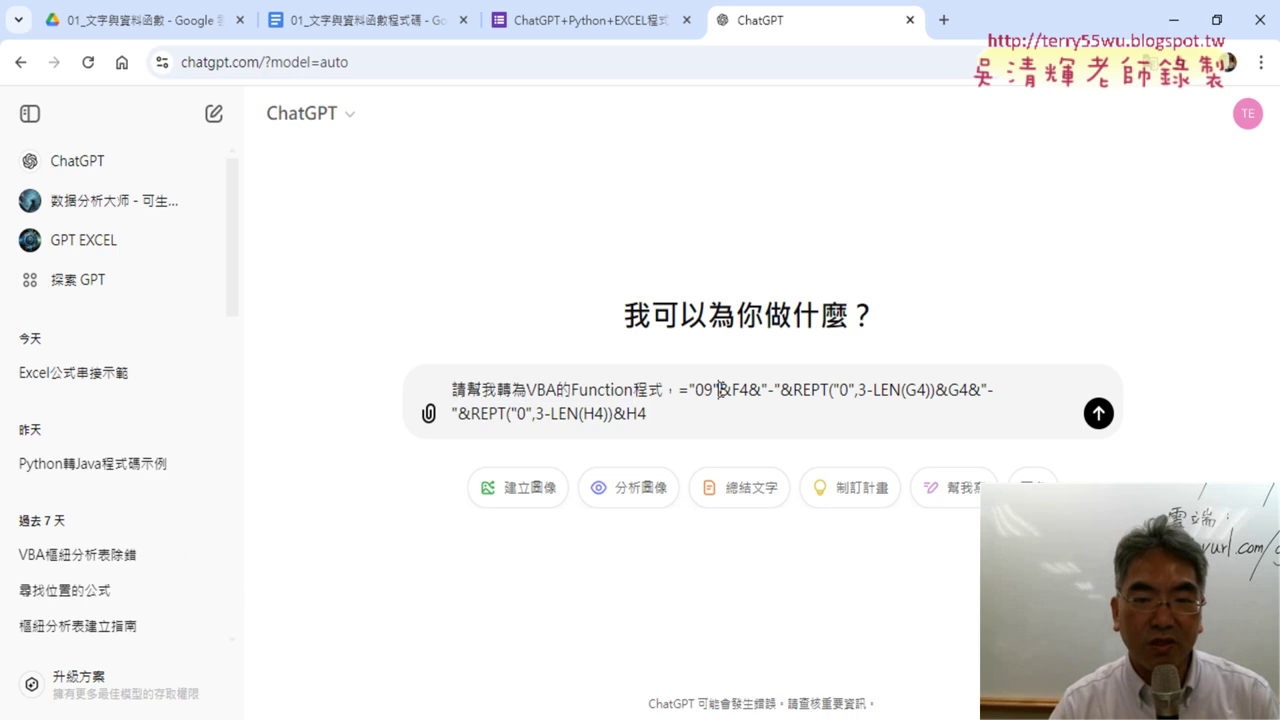
click(666, 414)
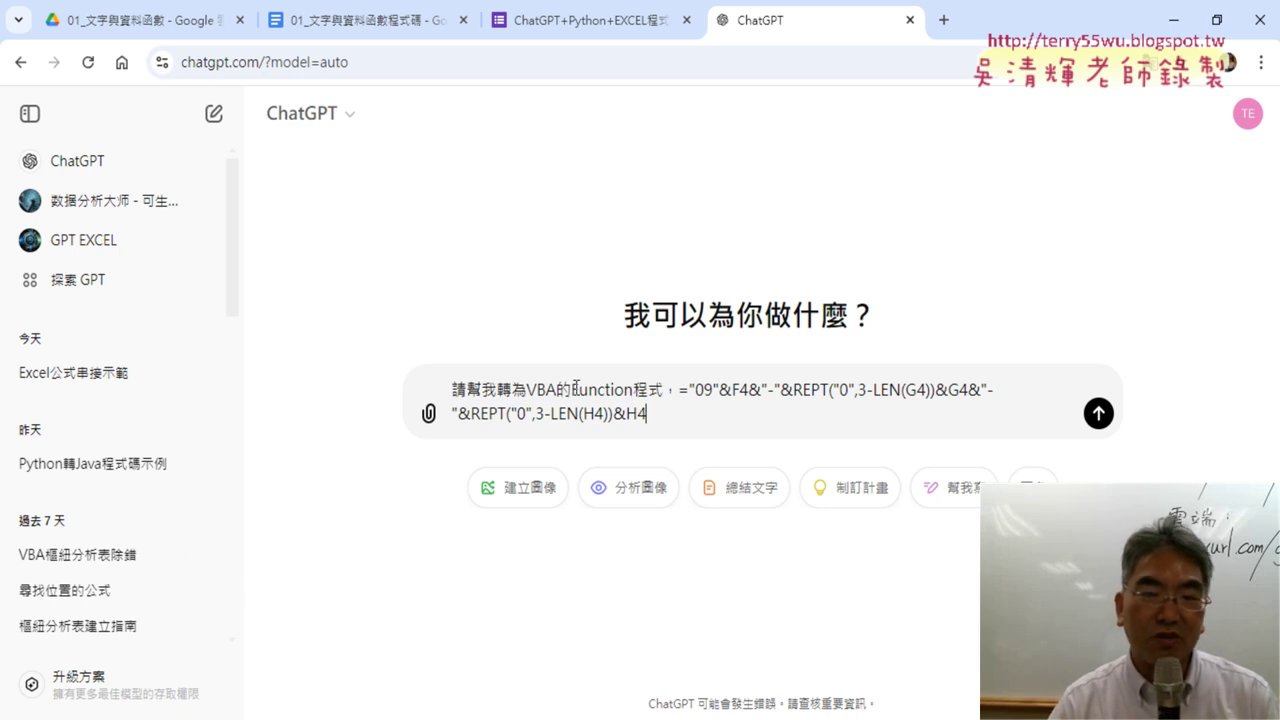
Step: Send the conversion request and read through ChatGPT's reply
click(1097, 414)
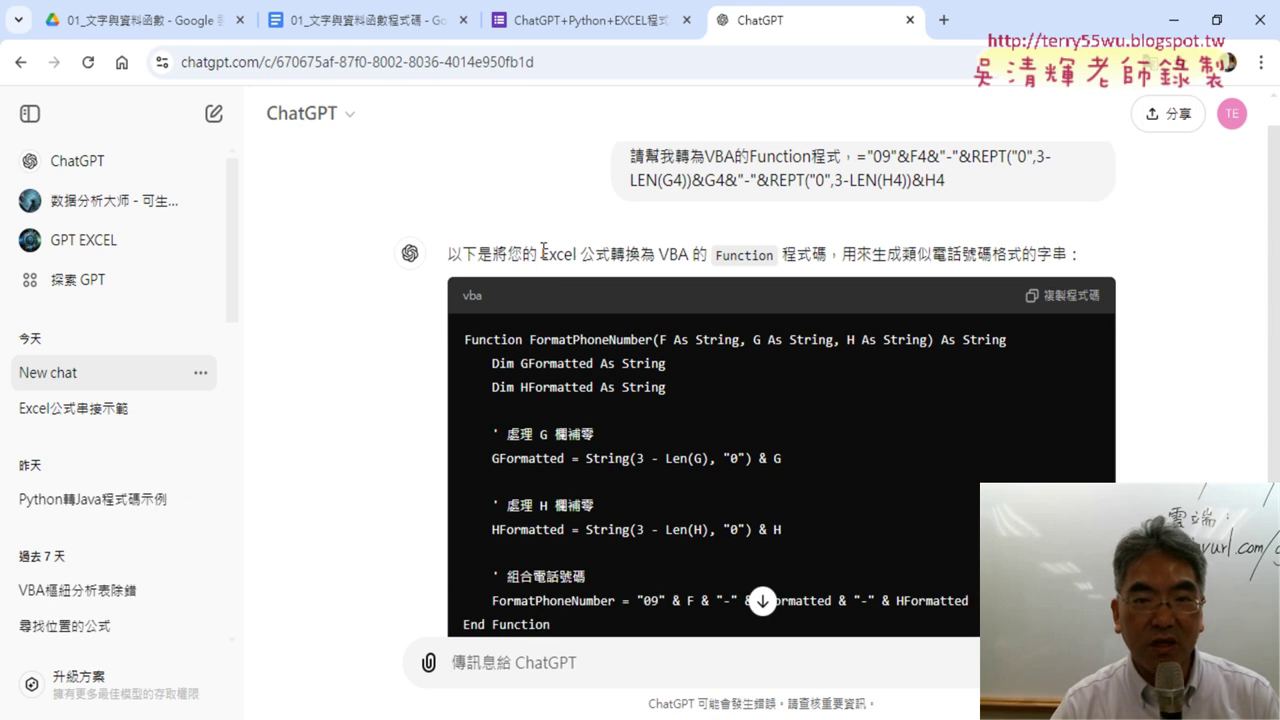
drag(541, 255, 610, 256)
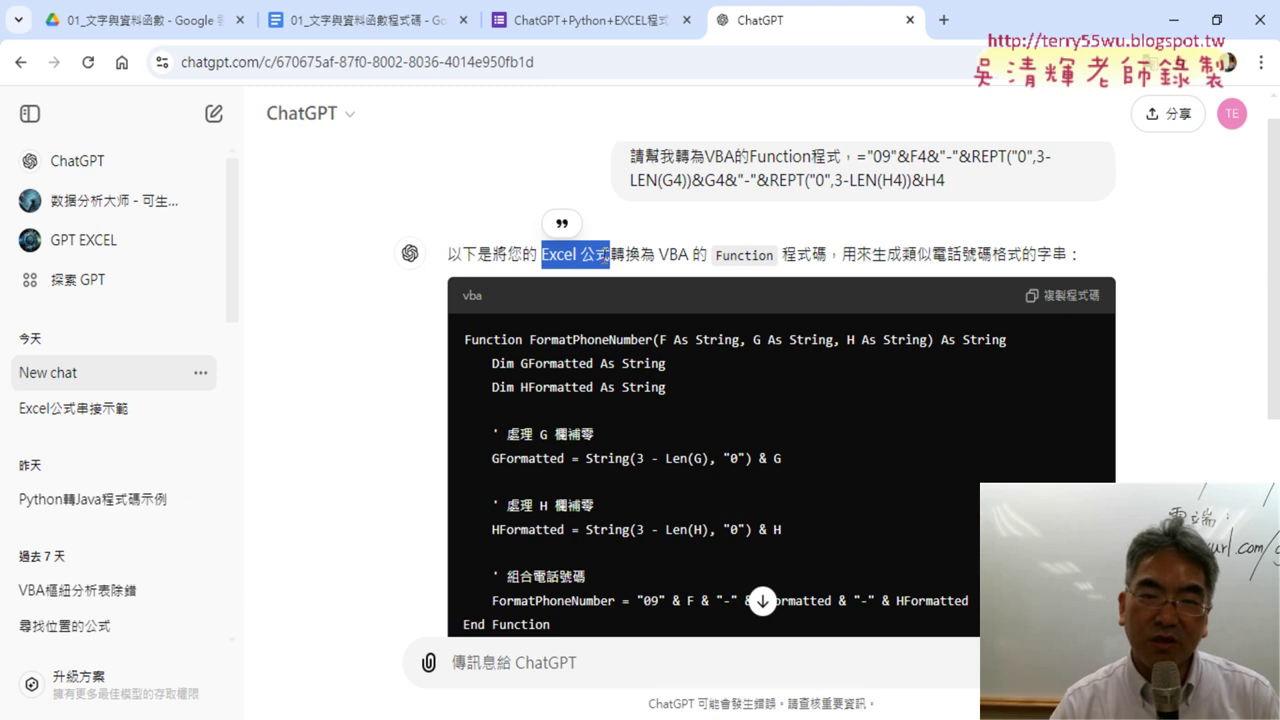
click(585, 255)
mouse_move(541, 255)
mouse_down()
mouse_move(1036, 258)
mouse_move(1033, 275)
mouse_up()
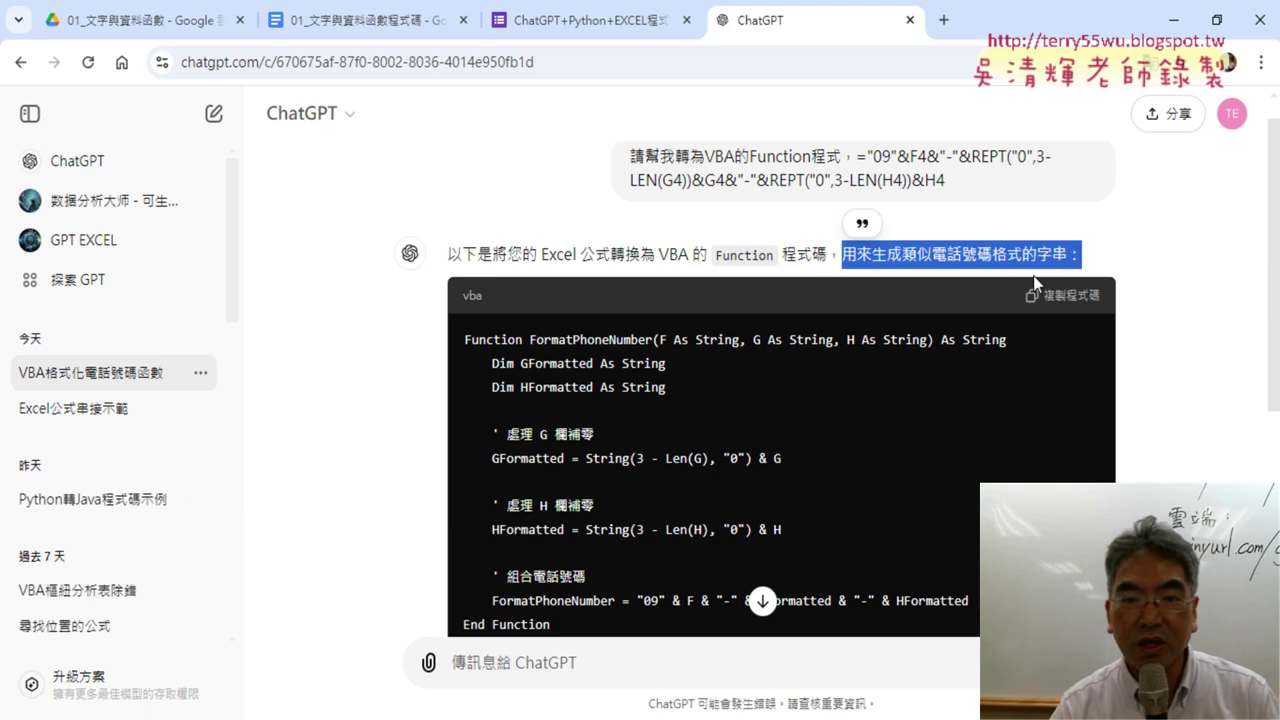
click(824, 480)
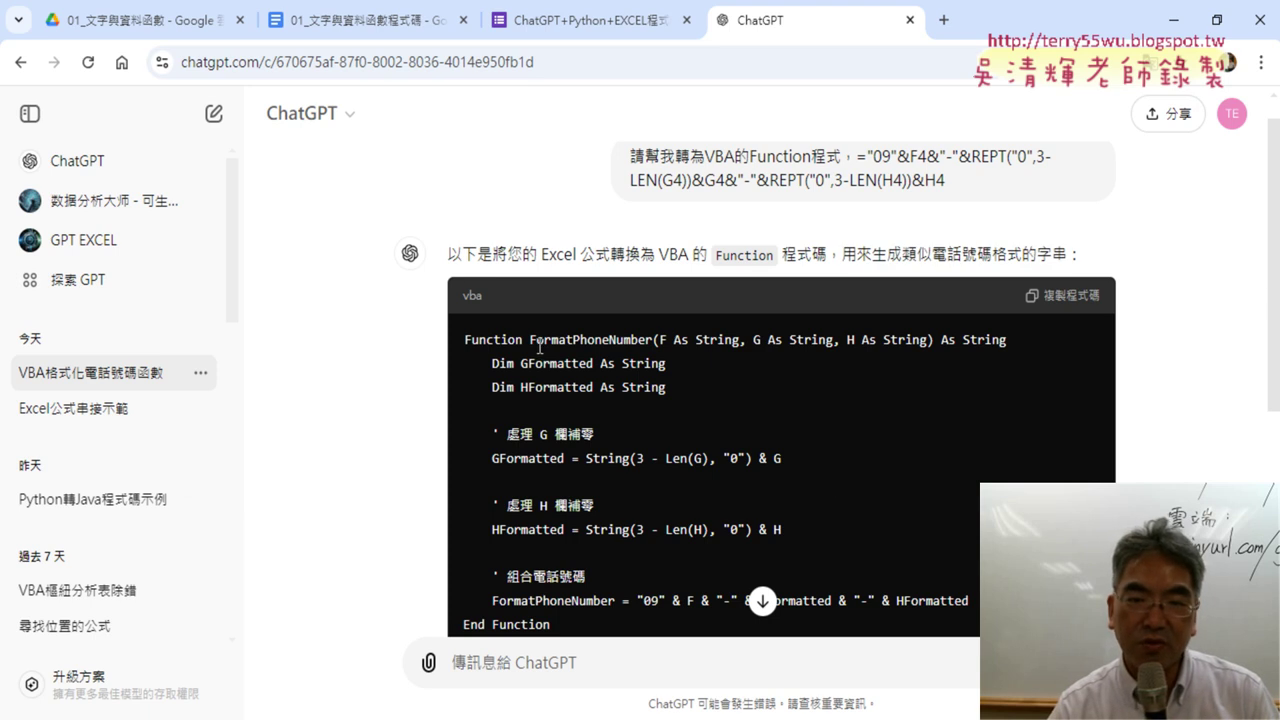
Step: Select the returned FormatPhoneNumber function code, then return to Excel
drag(529, 339, 654, 341)
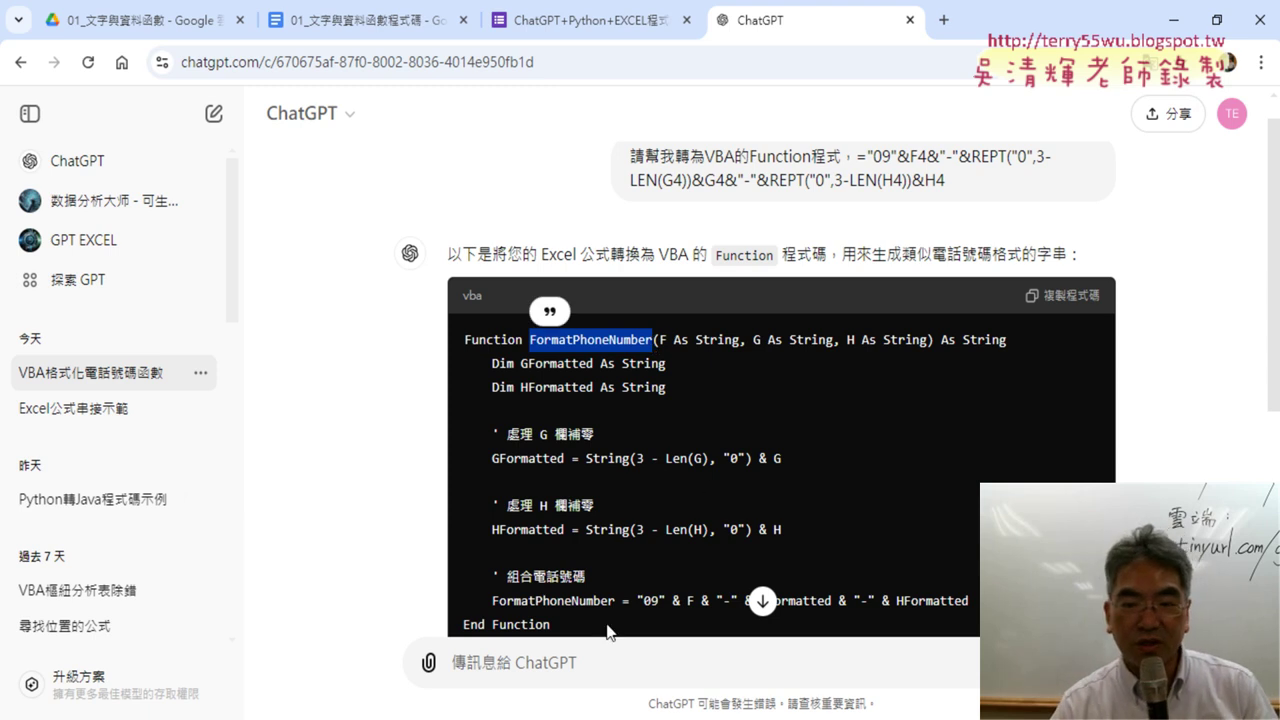
drag(612, 632, 446, 342)
scroll(573, 396, down, 2)
scroll(900, 430, down, 1)
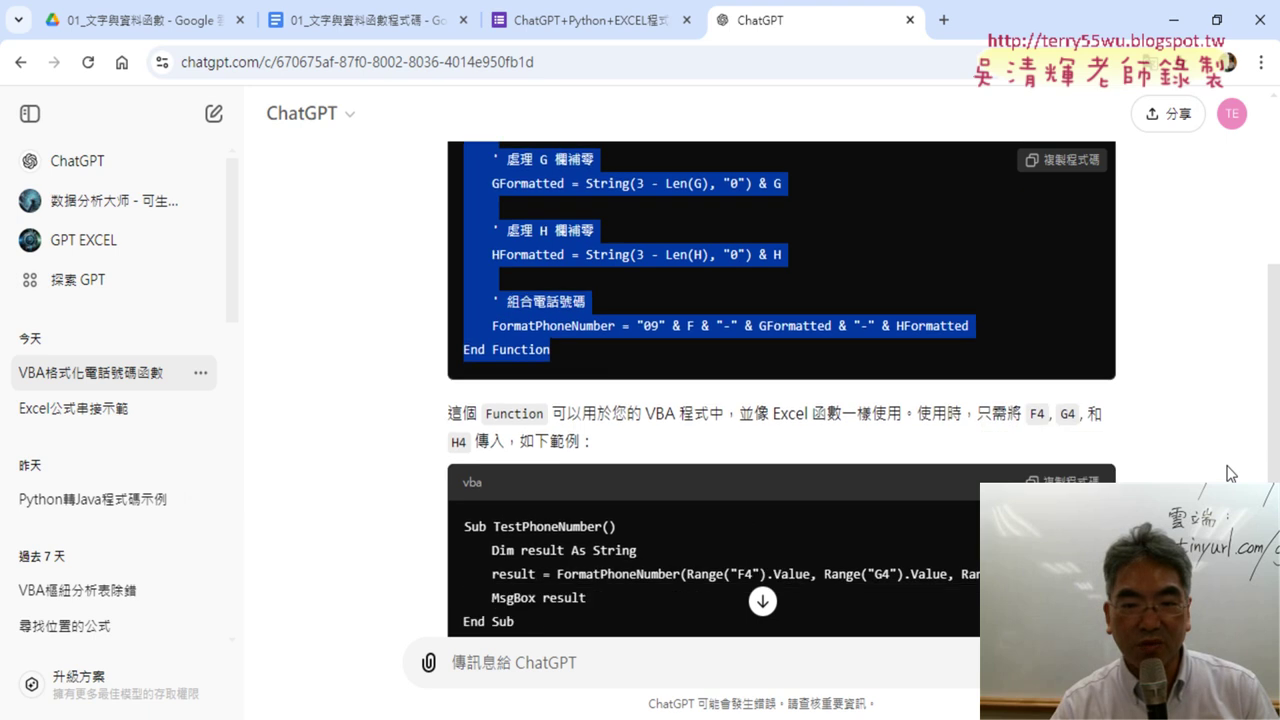
scroll(1230, 473, down, 1)
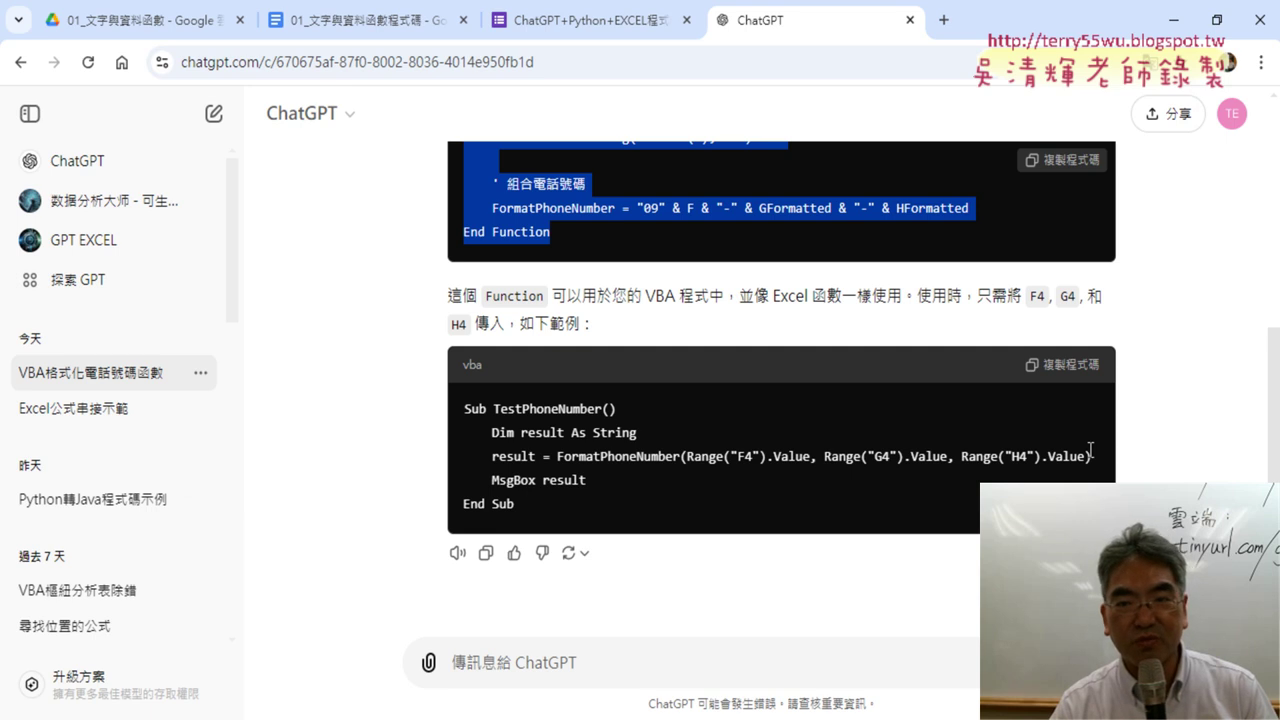
scroll(1090, 449, up, 2)
scroll(1088, 447, up, 1)
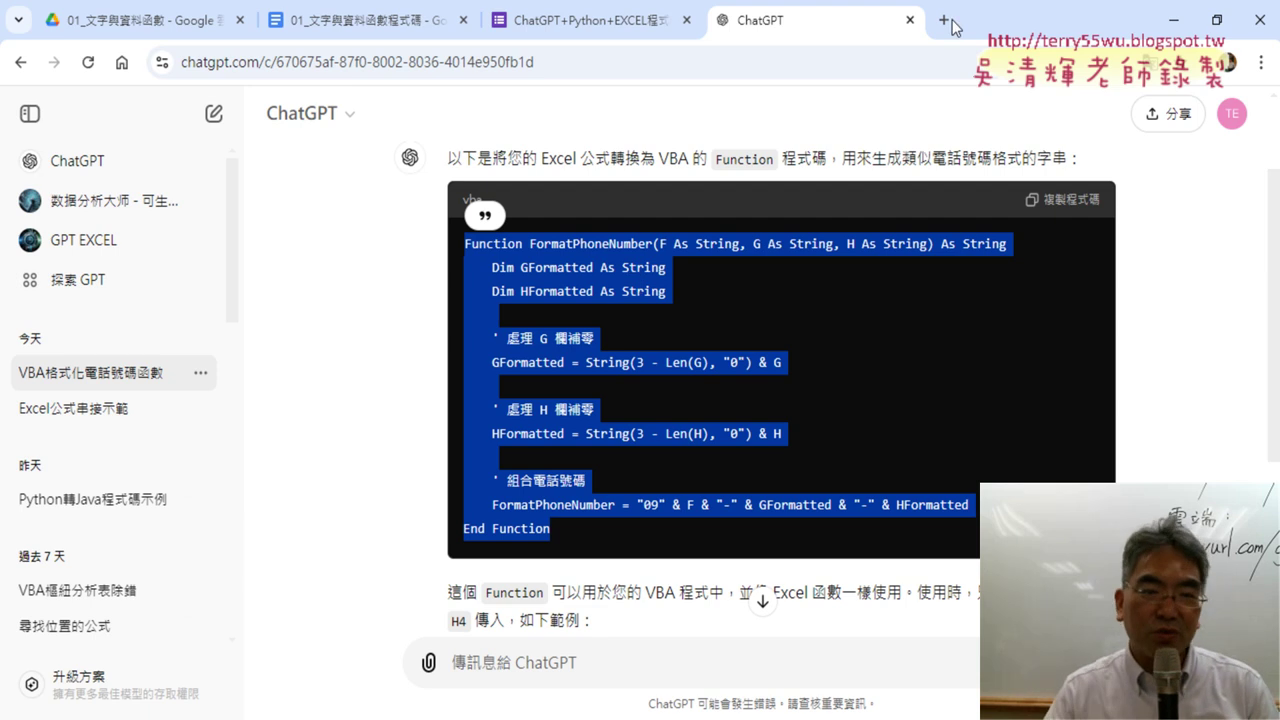
click(1173, 20)
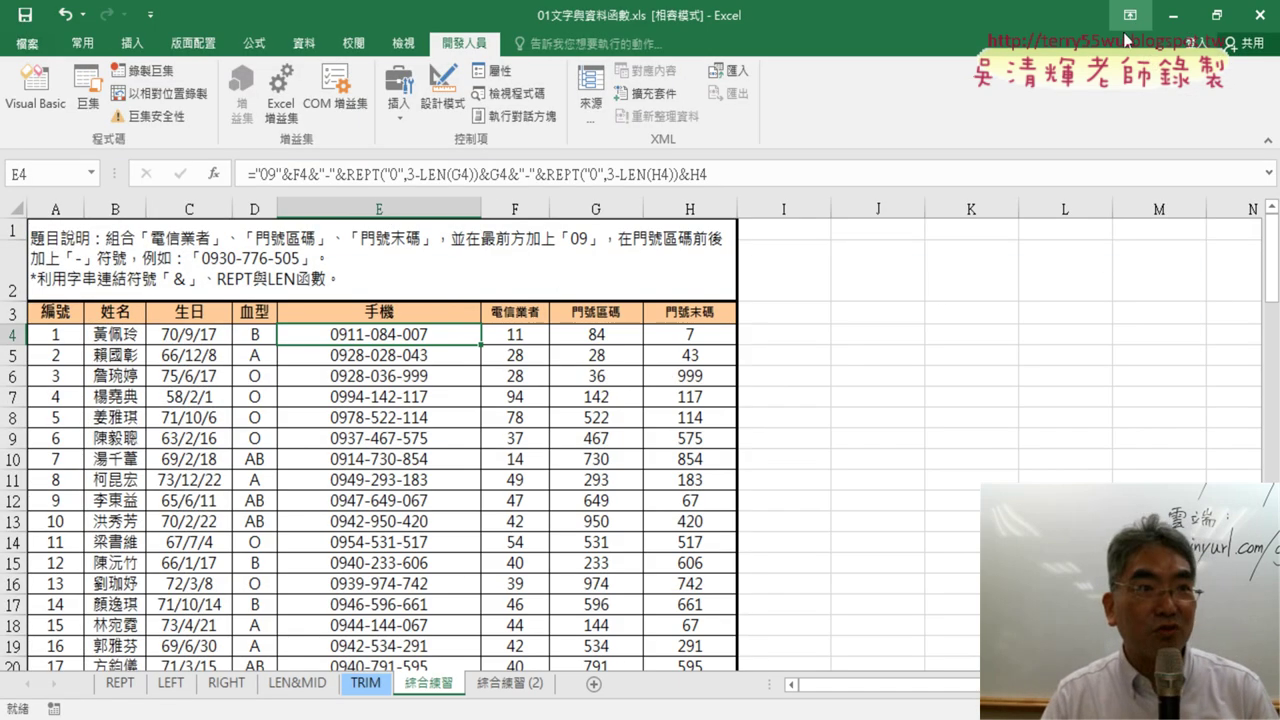
Step: Open Module1's code and review the function's three parameters
click(35, 88)
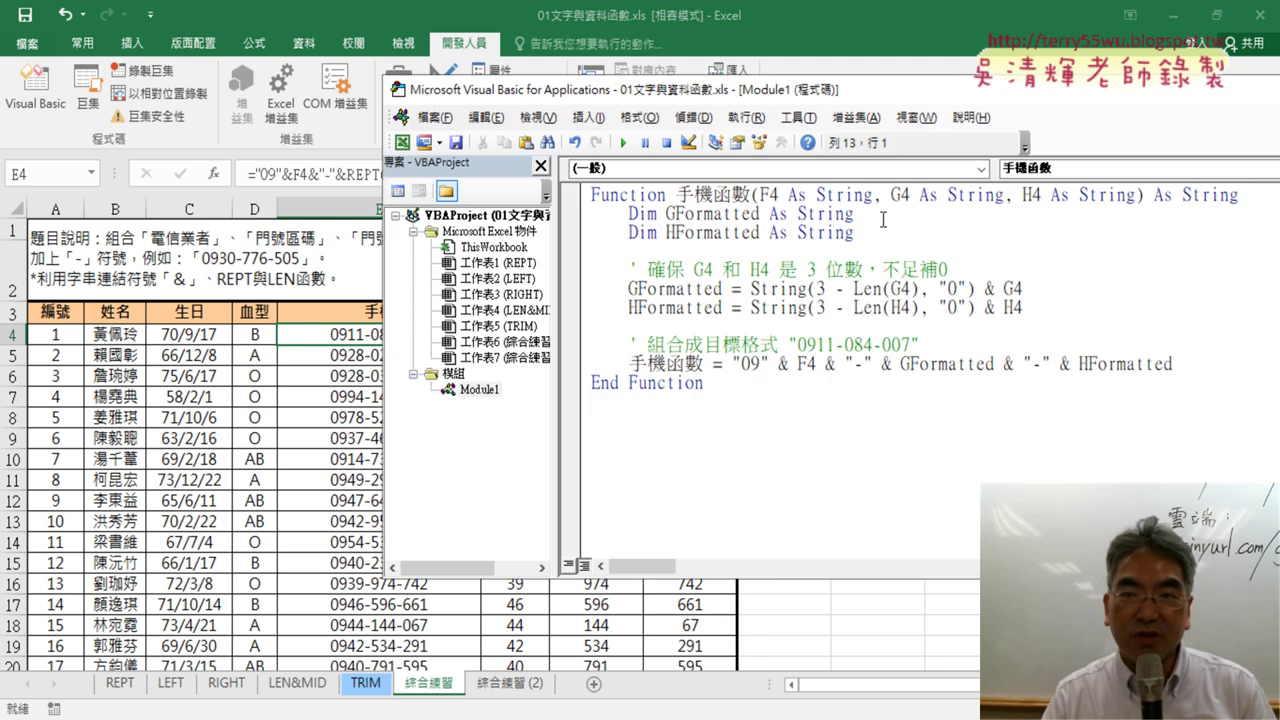
drag(870, 94, 760, 107)
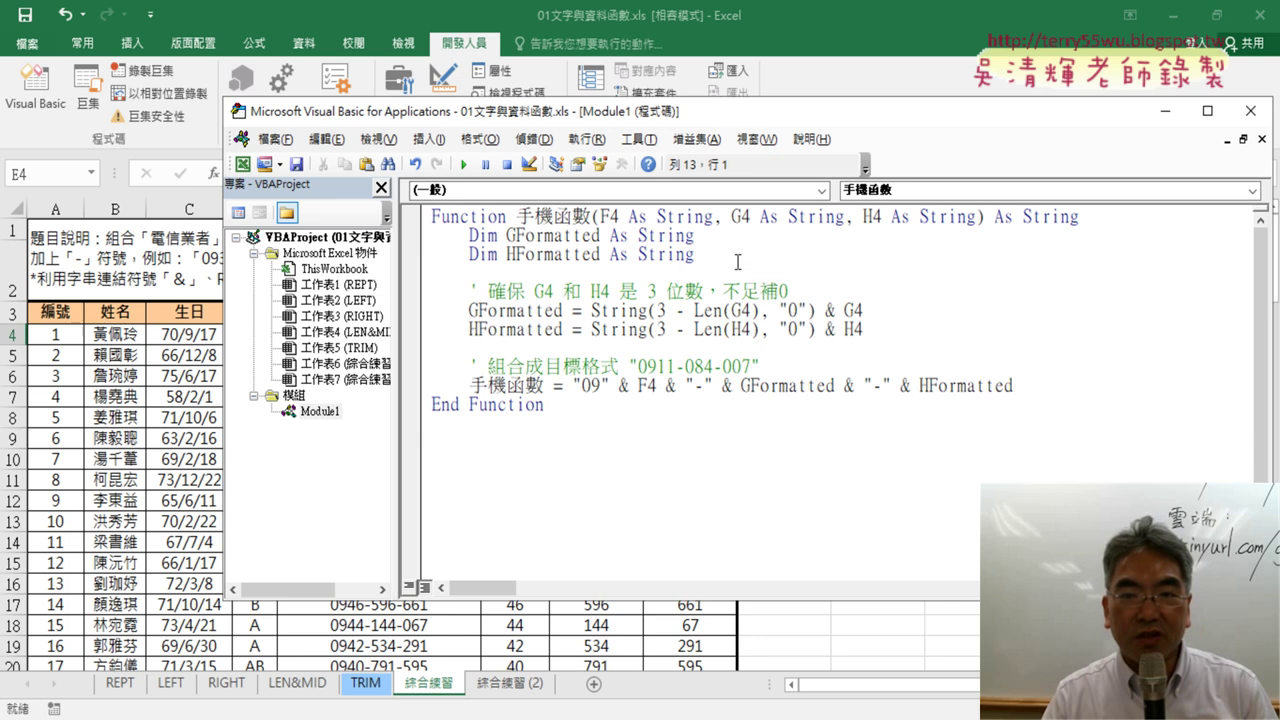
drag(601, 216, 975, 223)
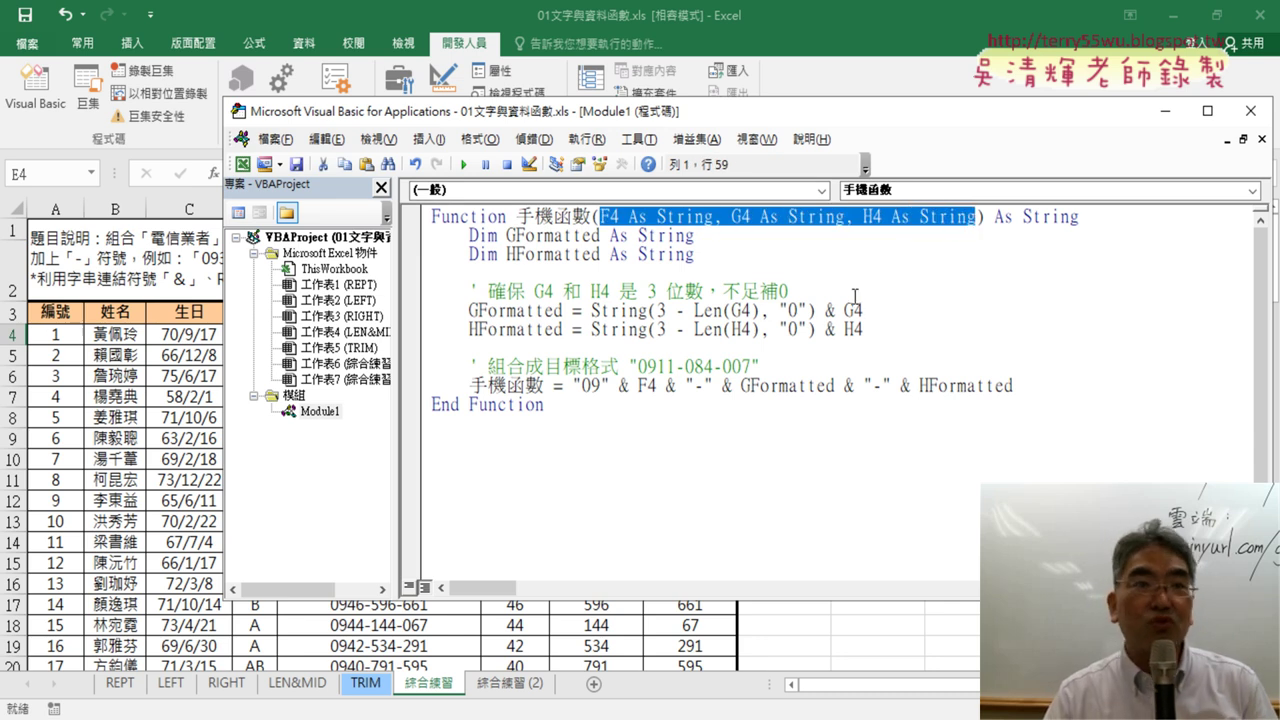
Step: Check E4's 手機函數(F4,G4,H4) arguments on 綜合練習 (2), then reopen the Module1 code
click(193, 343)
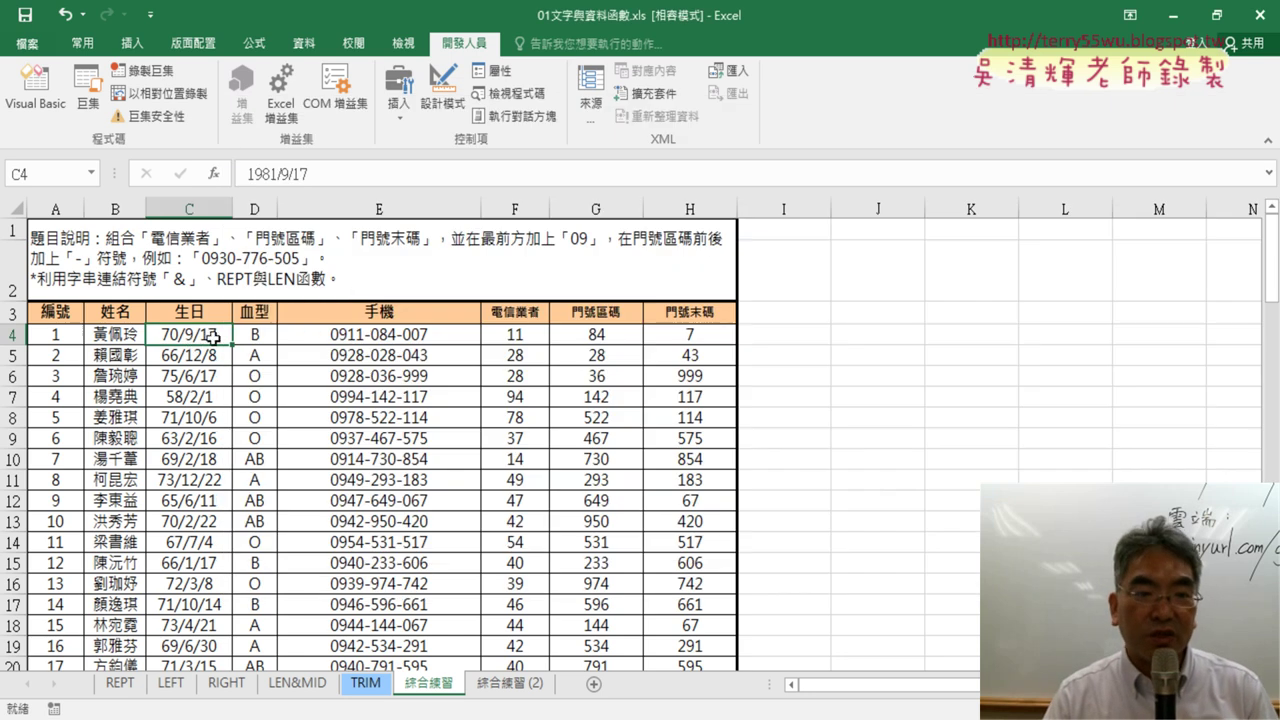
click(300, 334)
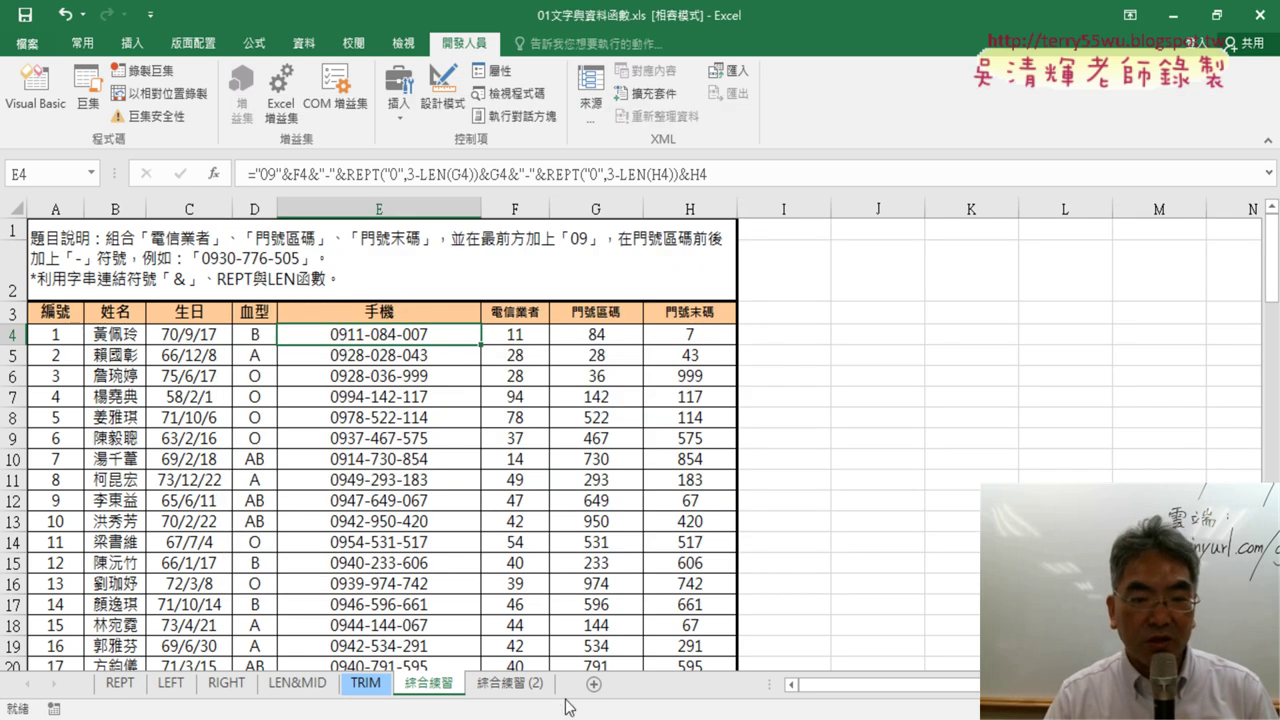
click(510, 683)
click(378, 340)
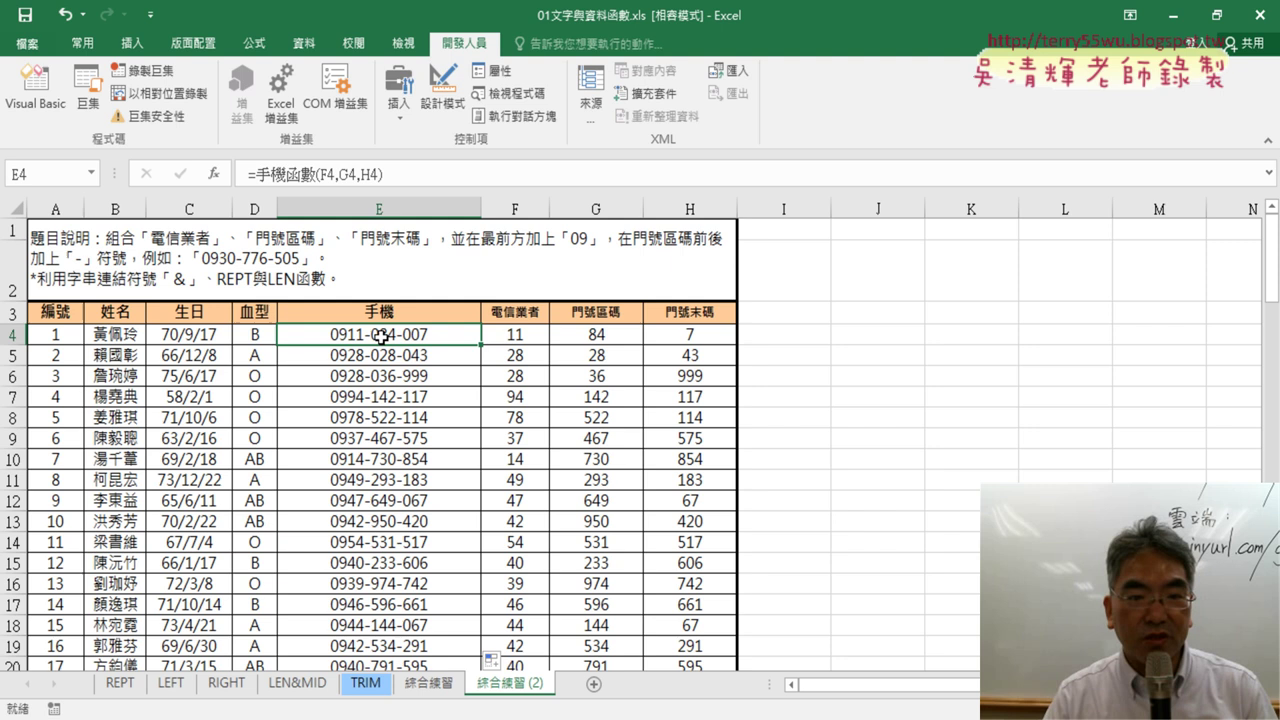
click(304, 178)
click(213, 173)
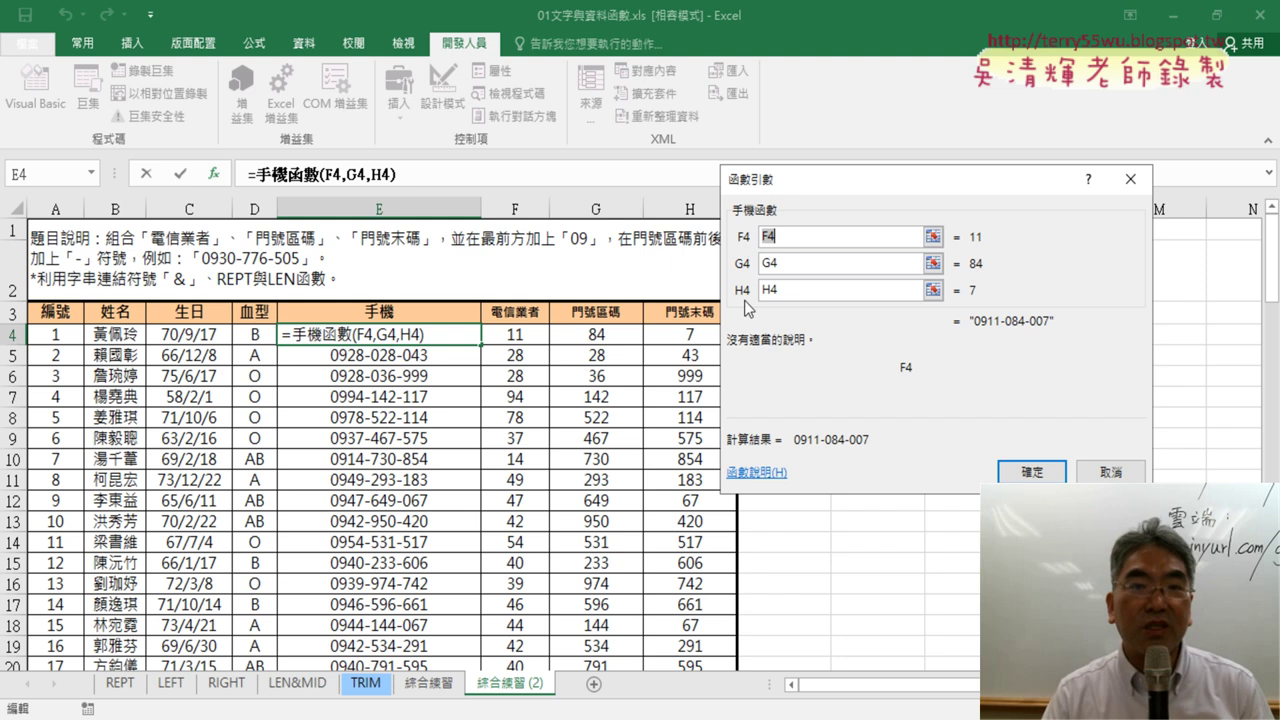
click(1084, 474)
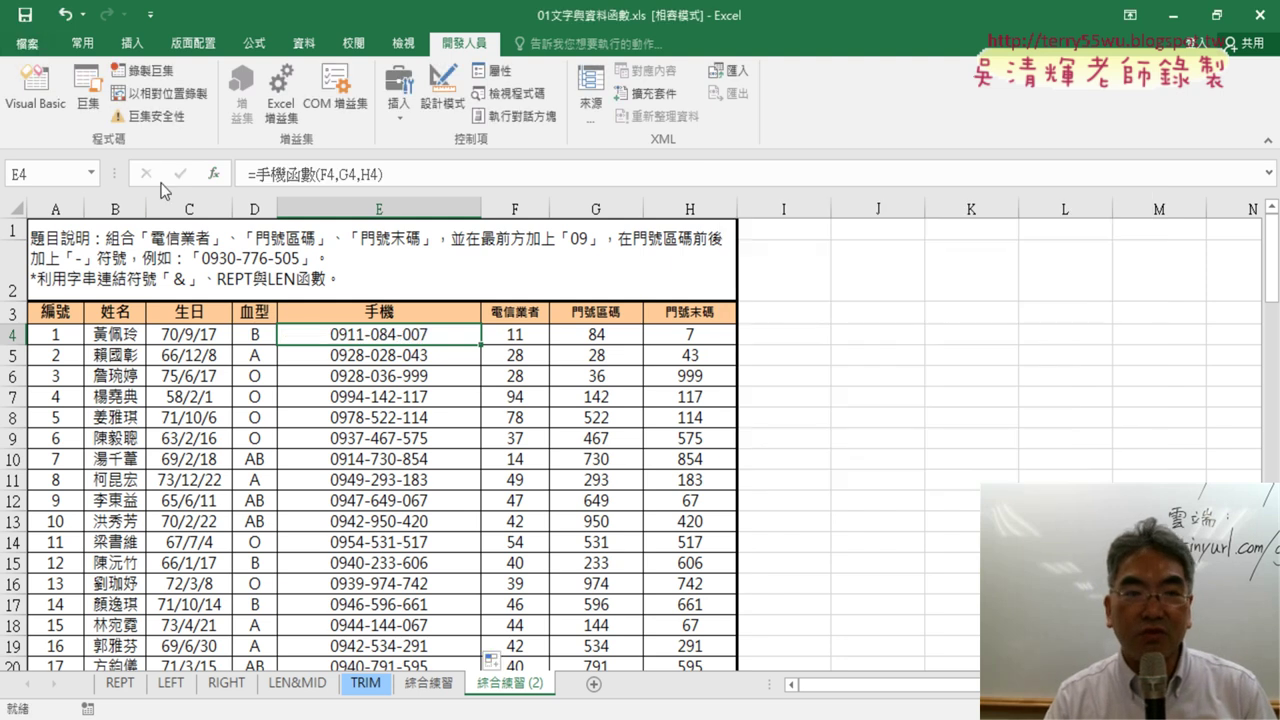
click(35, 90)
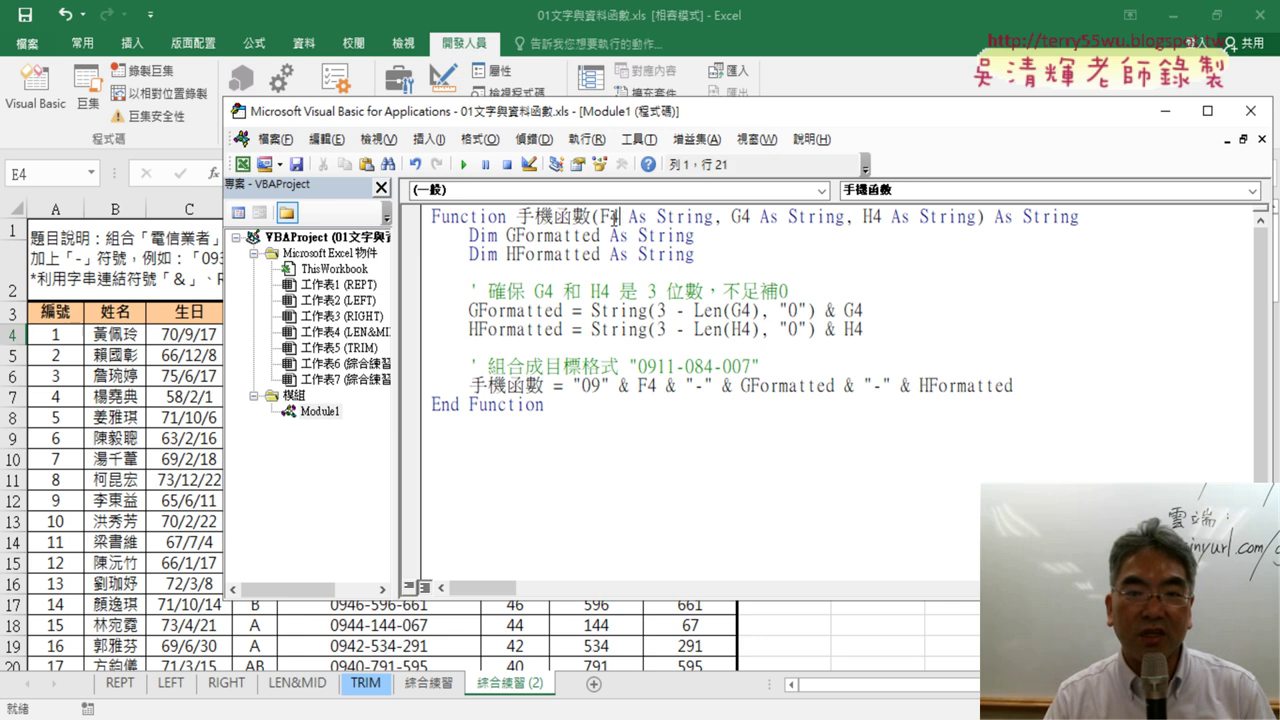
Step: Trace the F4 parameter through the code, then bring the worksheet's 電信業者 header forward
drag(621, 217, 603, 220)
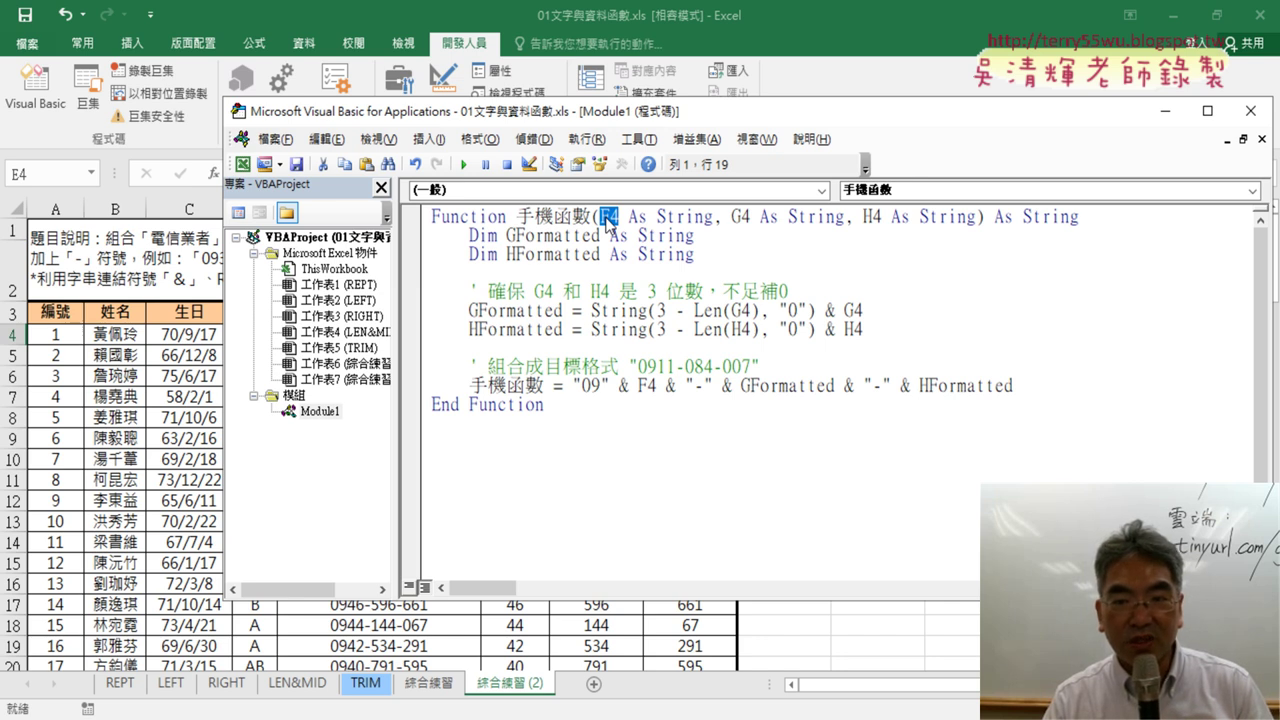
double_click(647, 385)
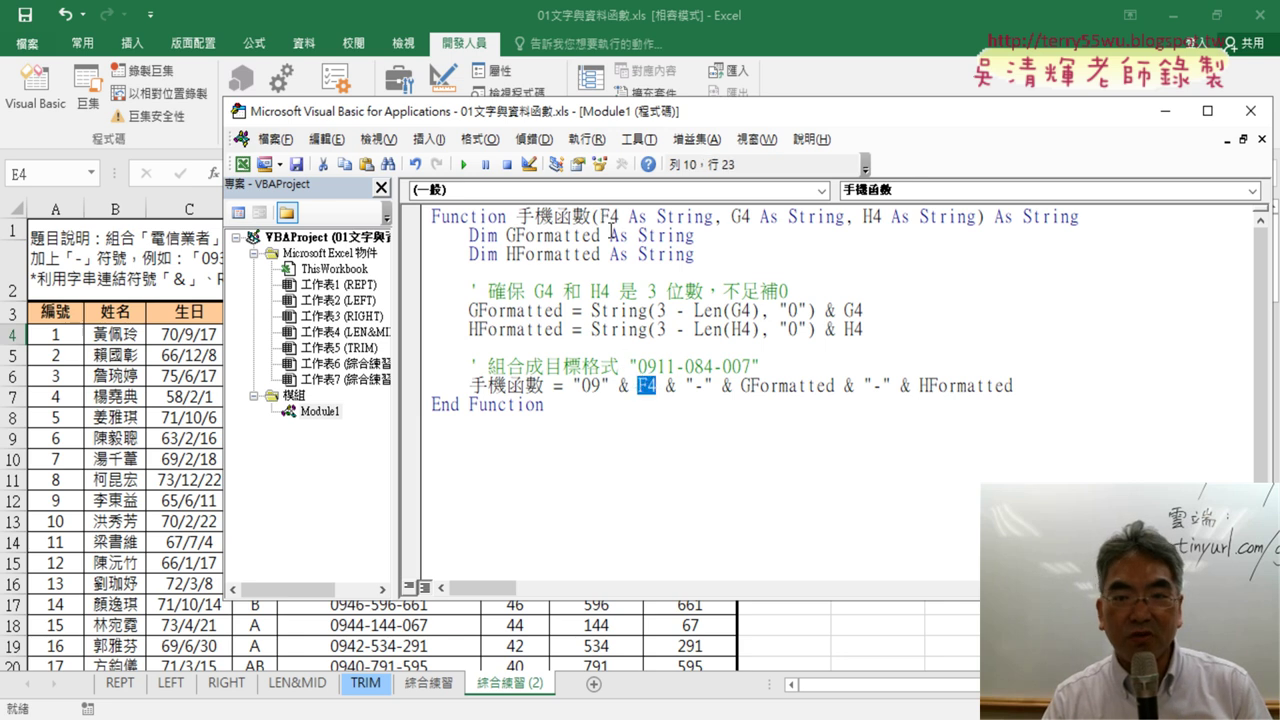
drag(619, 216, 592, 216)
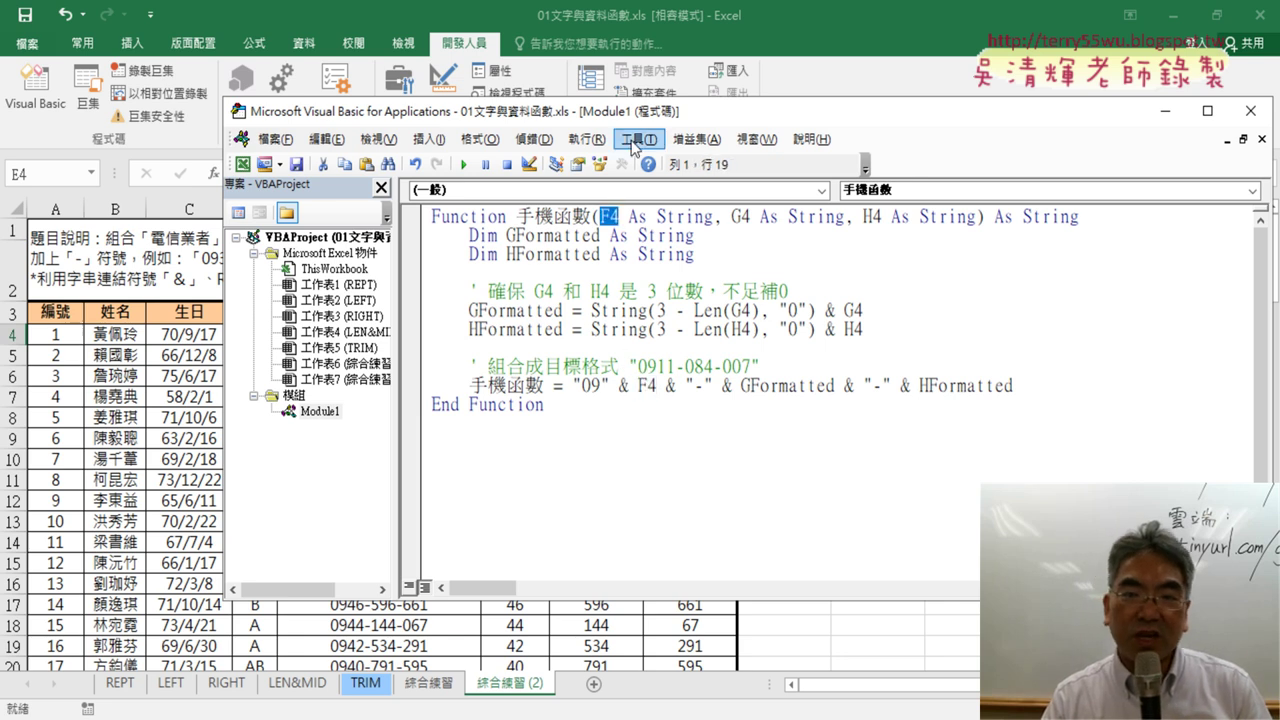
drag(620, 111, 1117, 135)
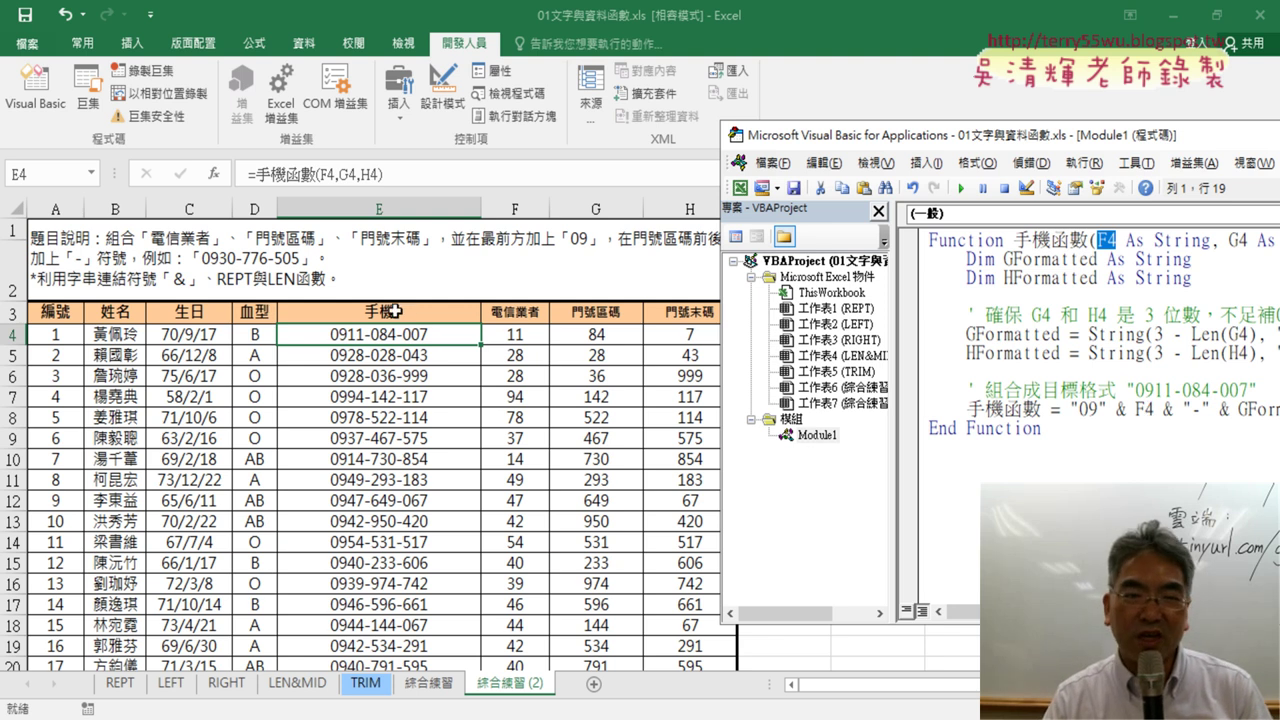
click(534, 319)
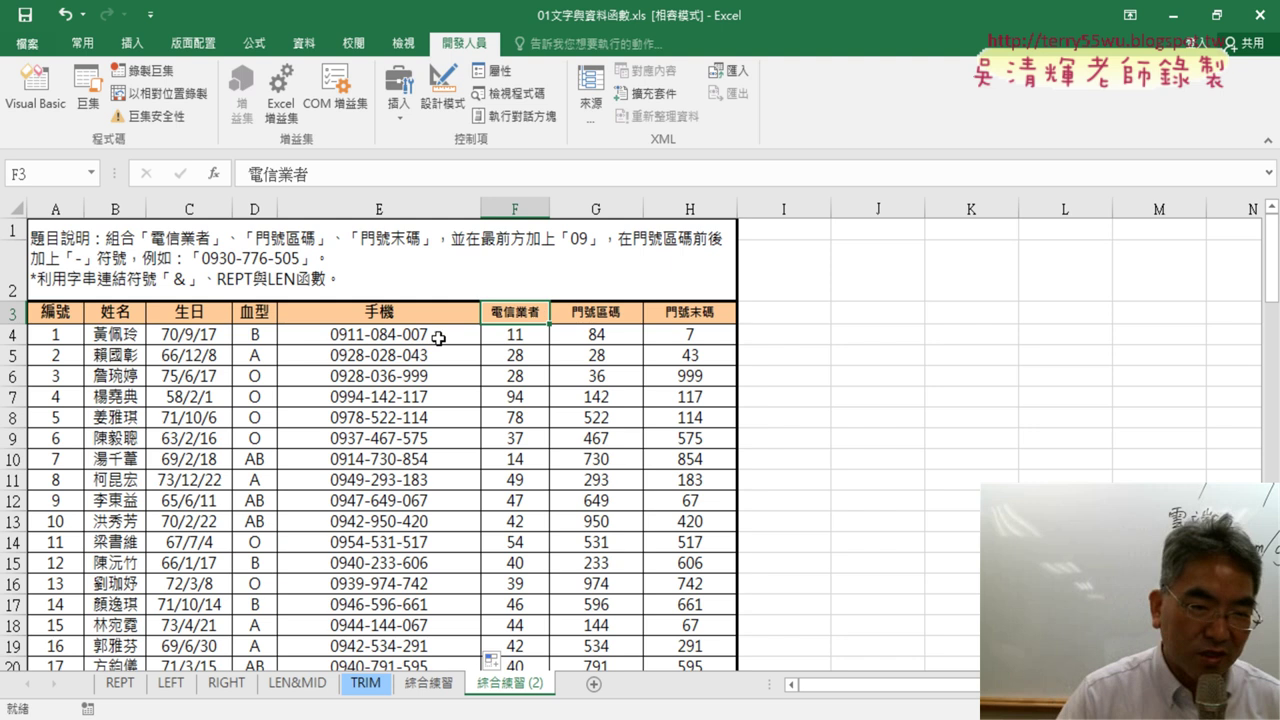
Step: Copy 電信業者 from F3 and paste it over F4 in the declaration and return expression
double_click(320, 176)
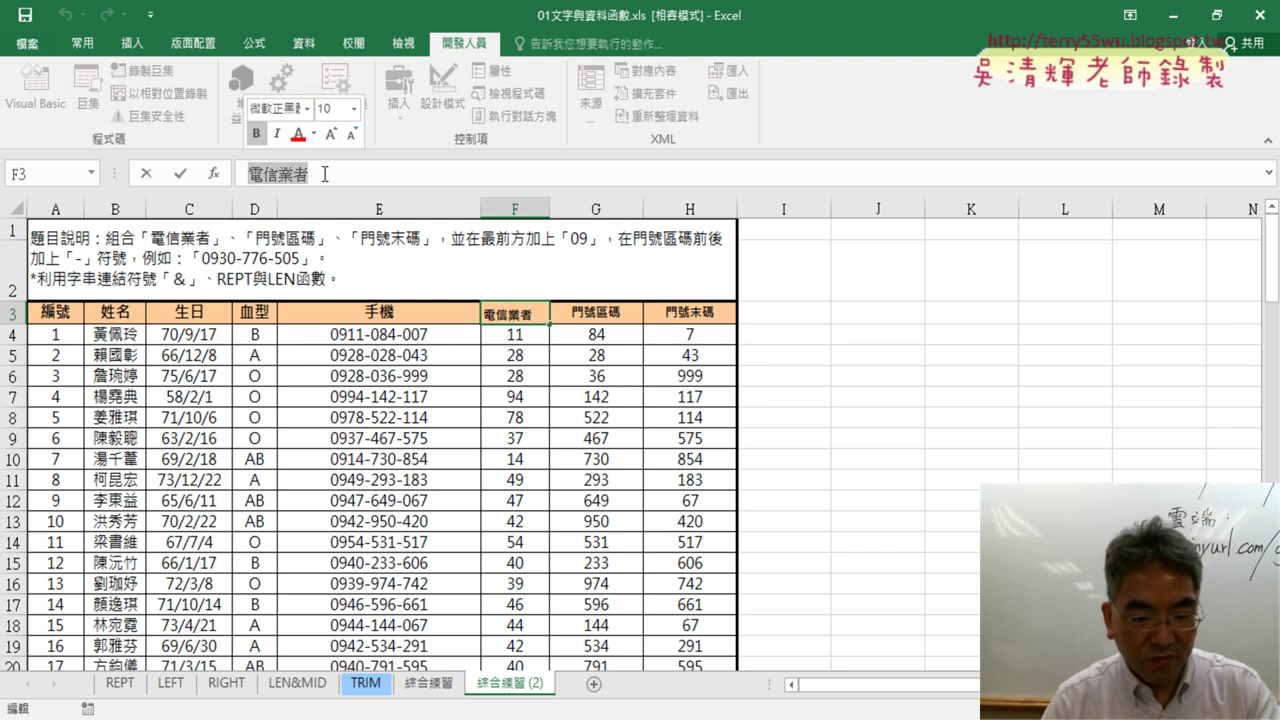
key(ctrl+c)
key(Escape)
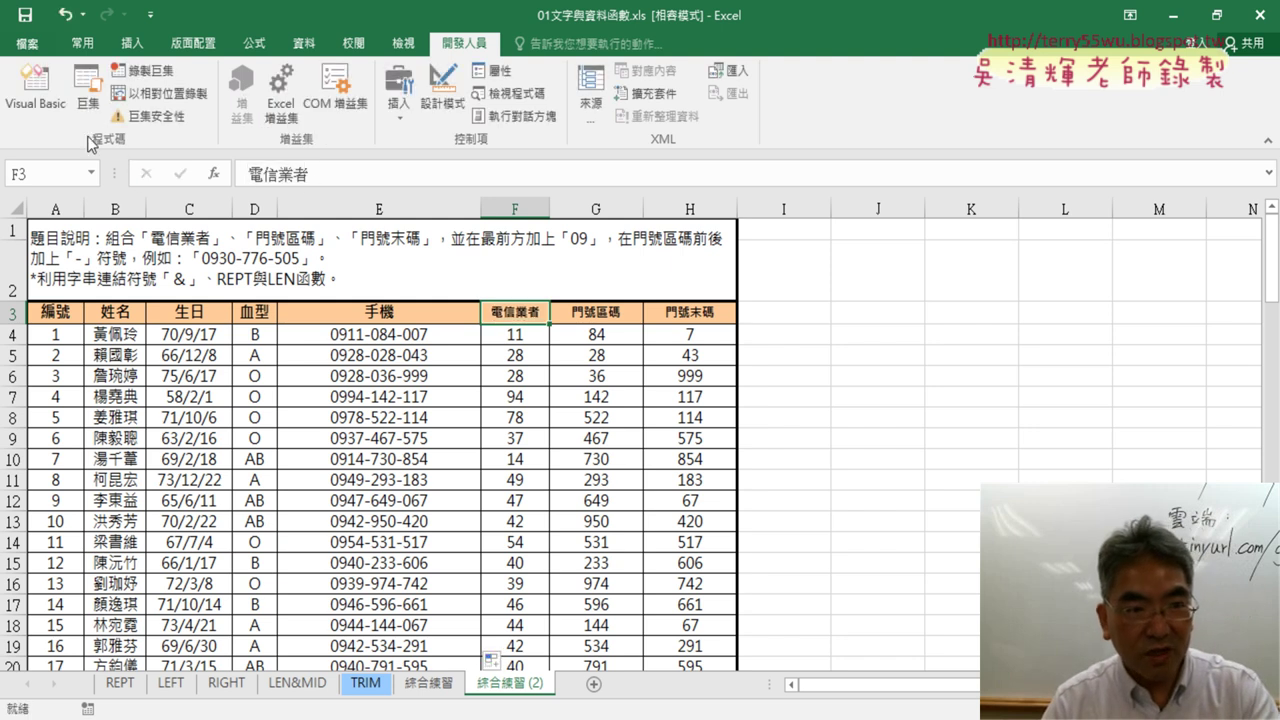
click(36, 85)
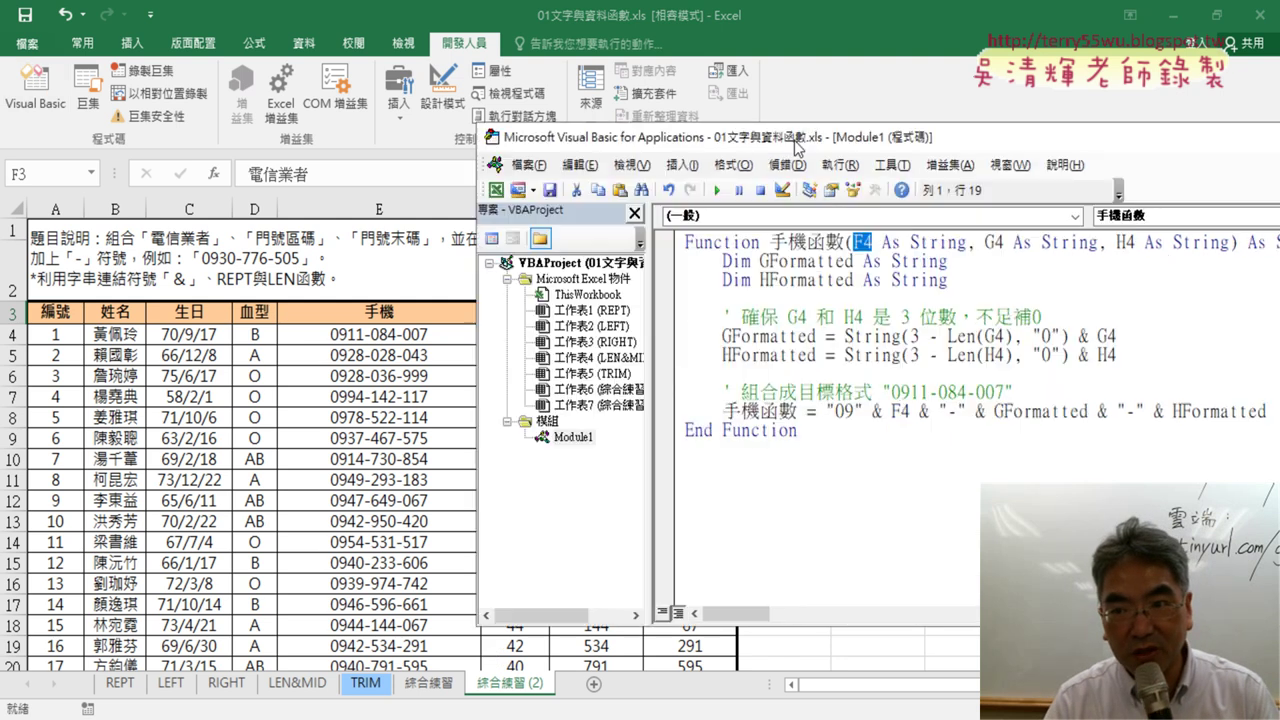
key(ctrl+v)
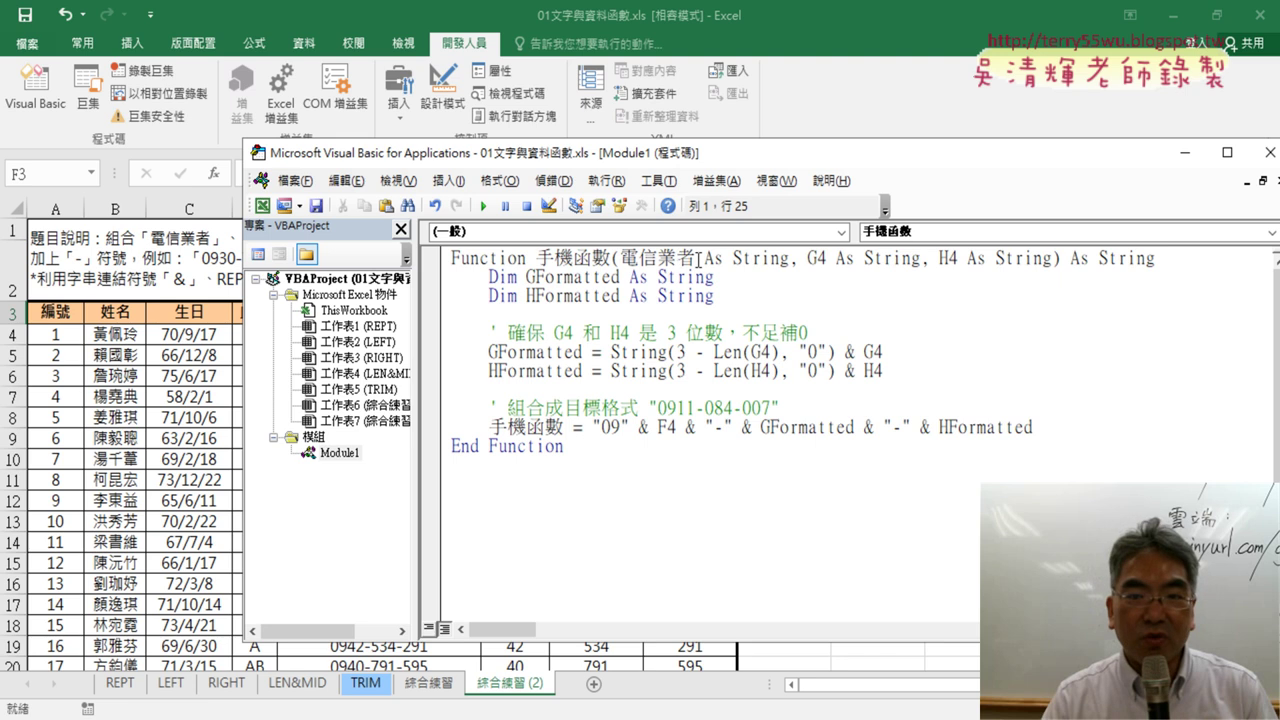
drag(698, 258, 619, 258)
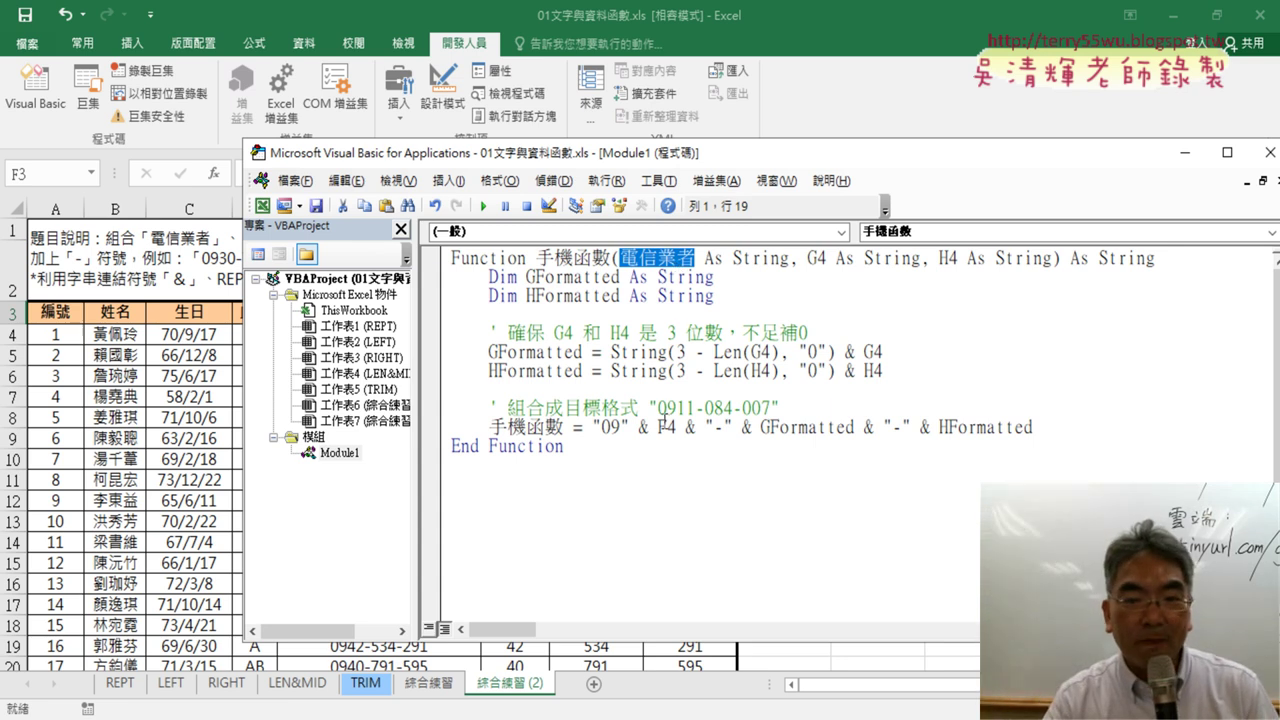
double_click(664, 428)
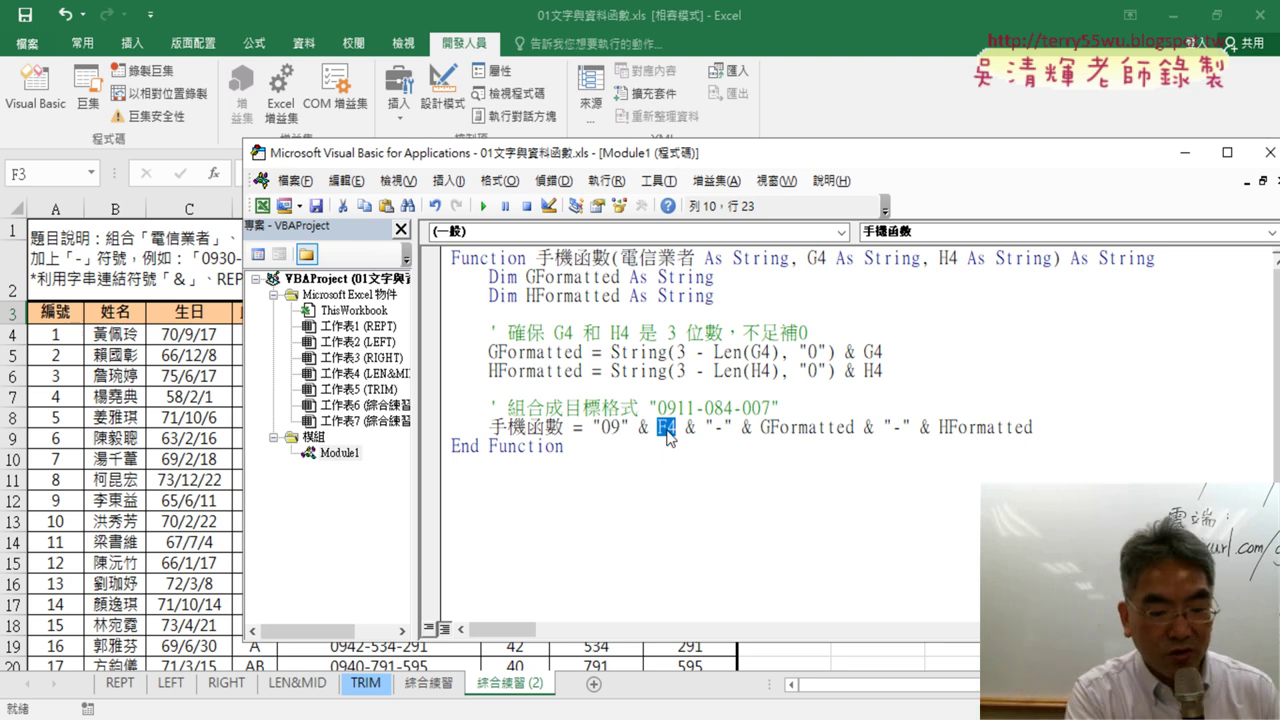
key(ctrl+v)
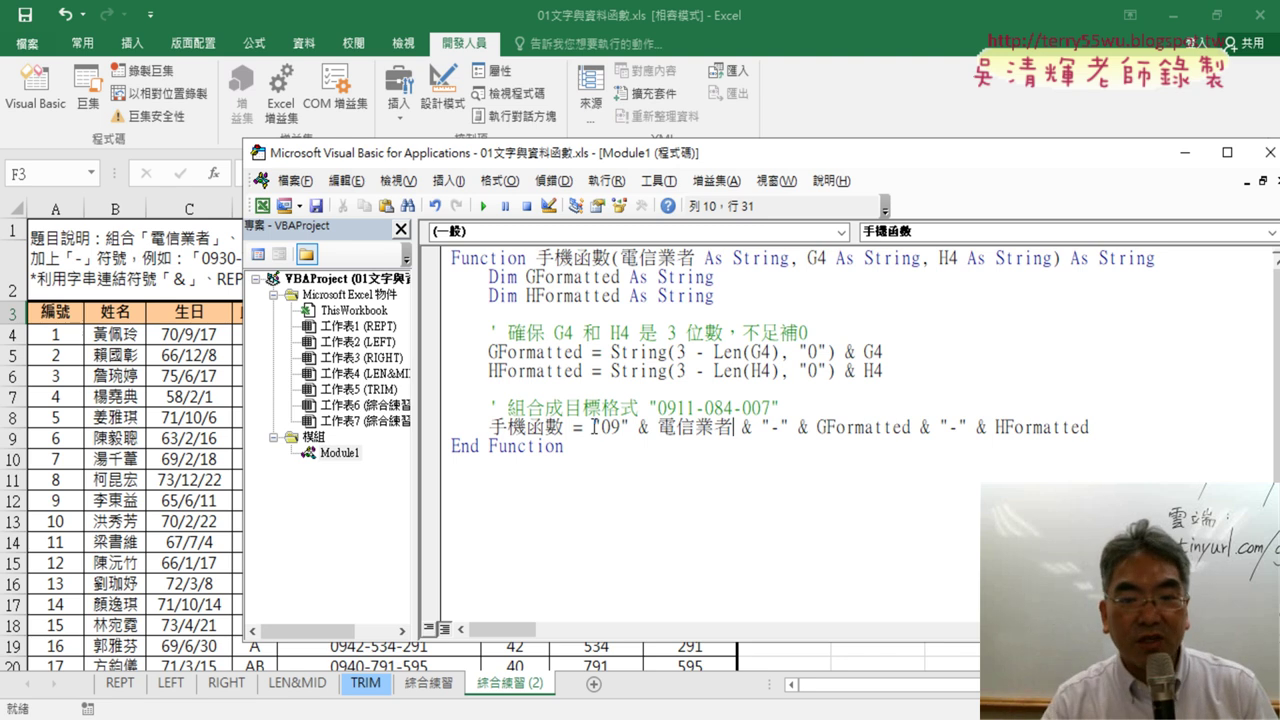
drag(594, 427, 1100, 428)
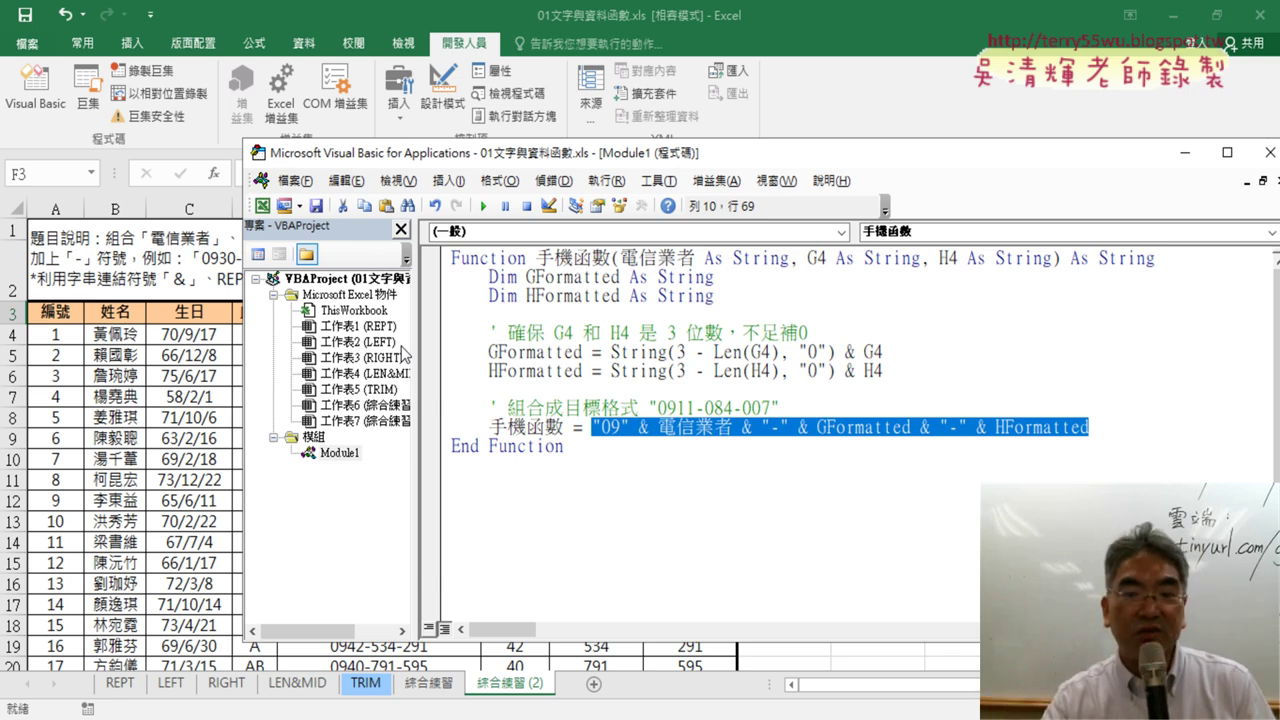
click(167, 425)
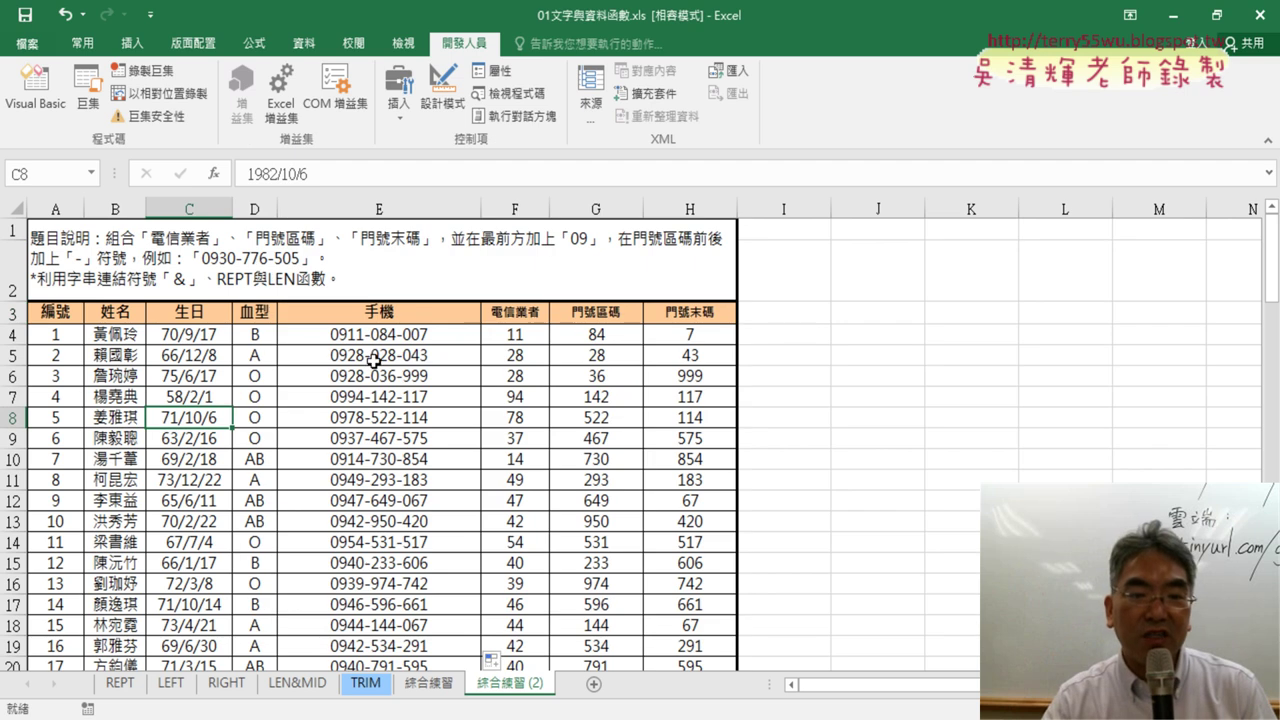
click(428, 328)
click(304, 173)
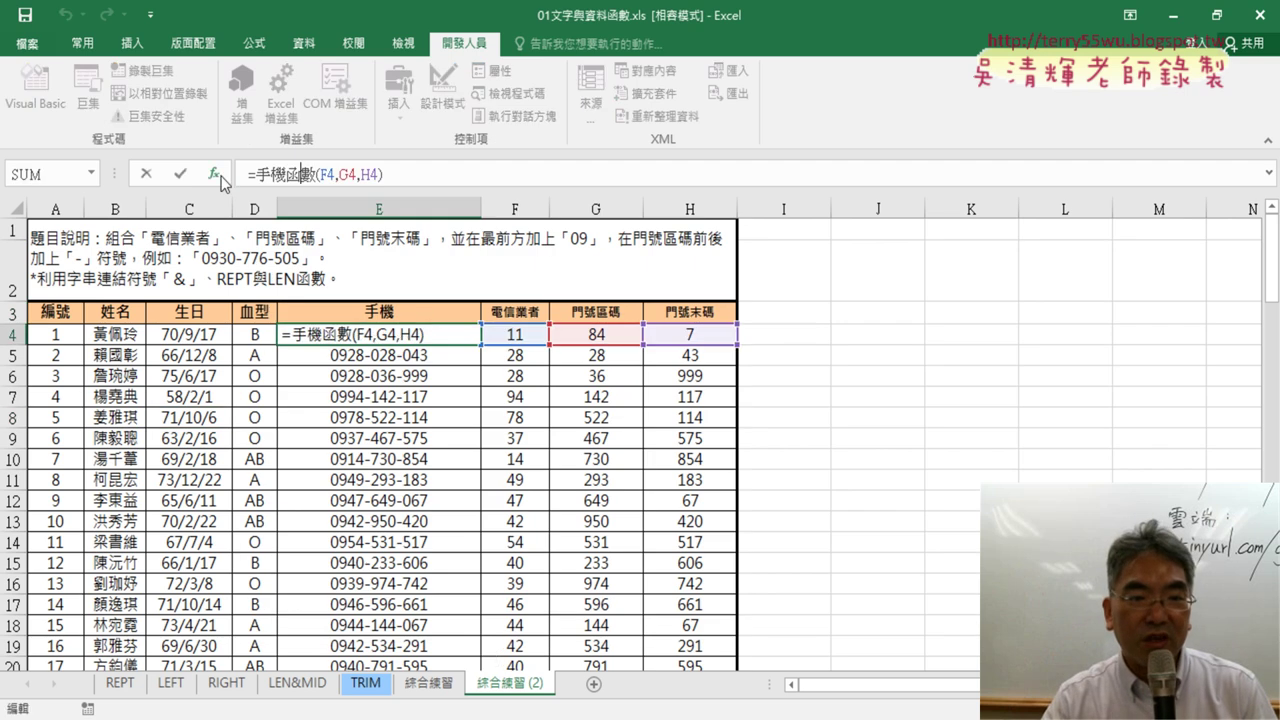
click(213, 173)
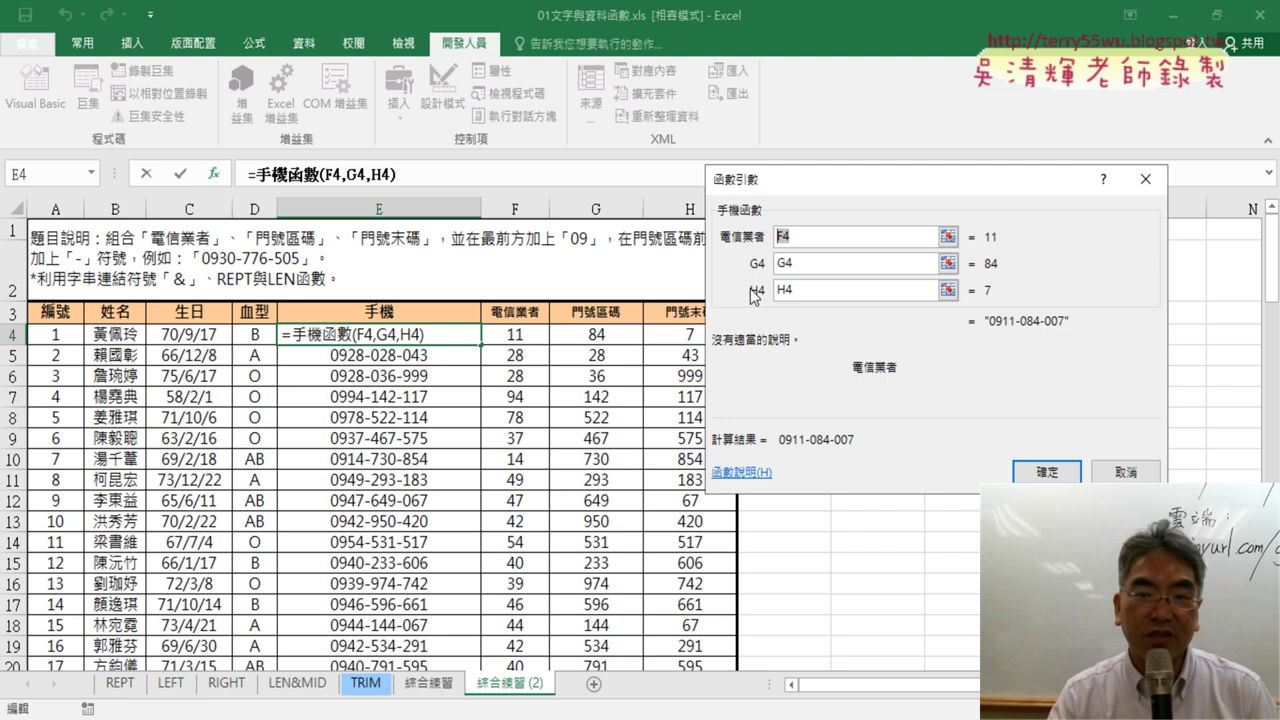
click(1046, 471)
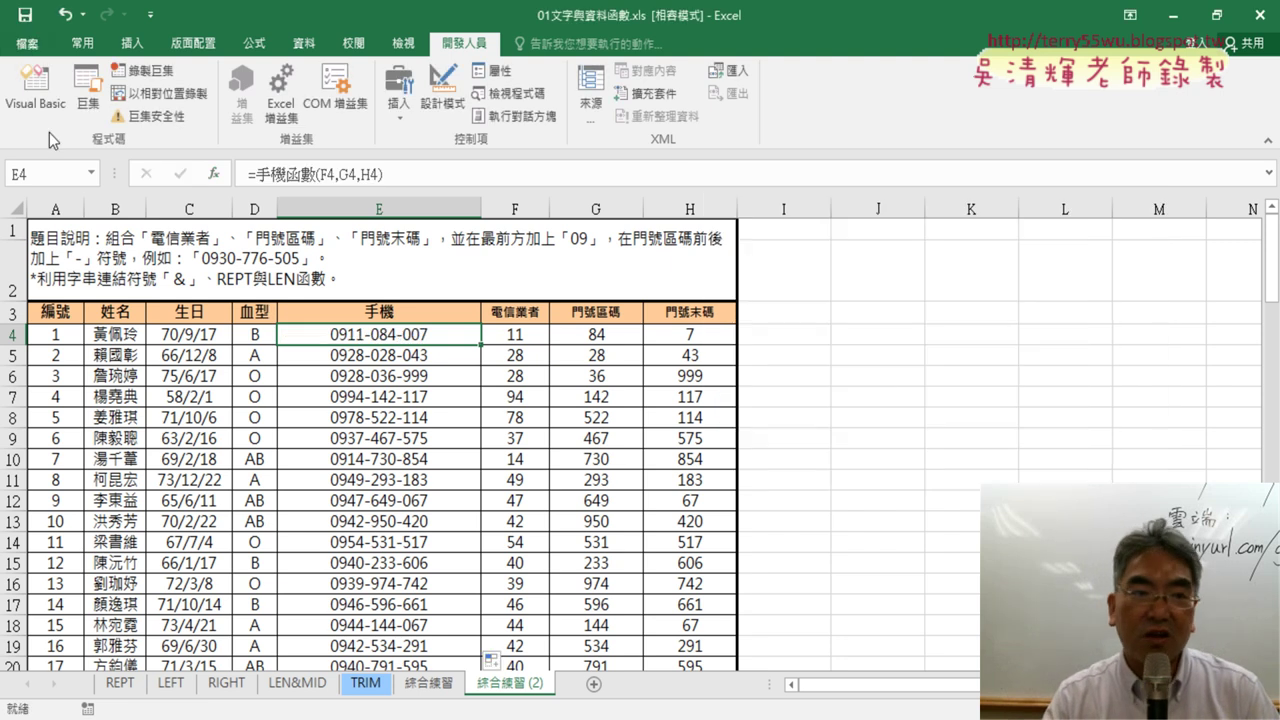
click(35, 90)
click(817, 396)
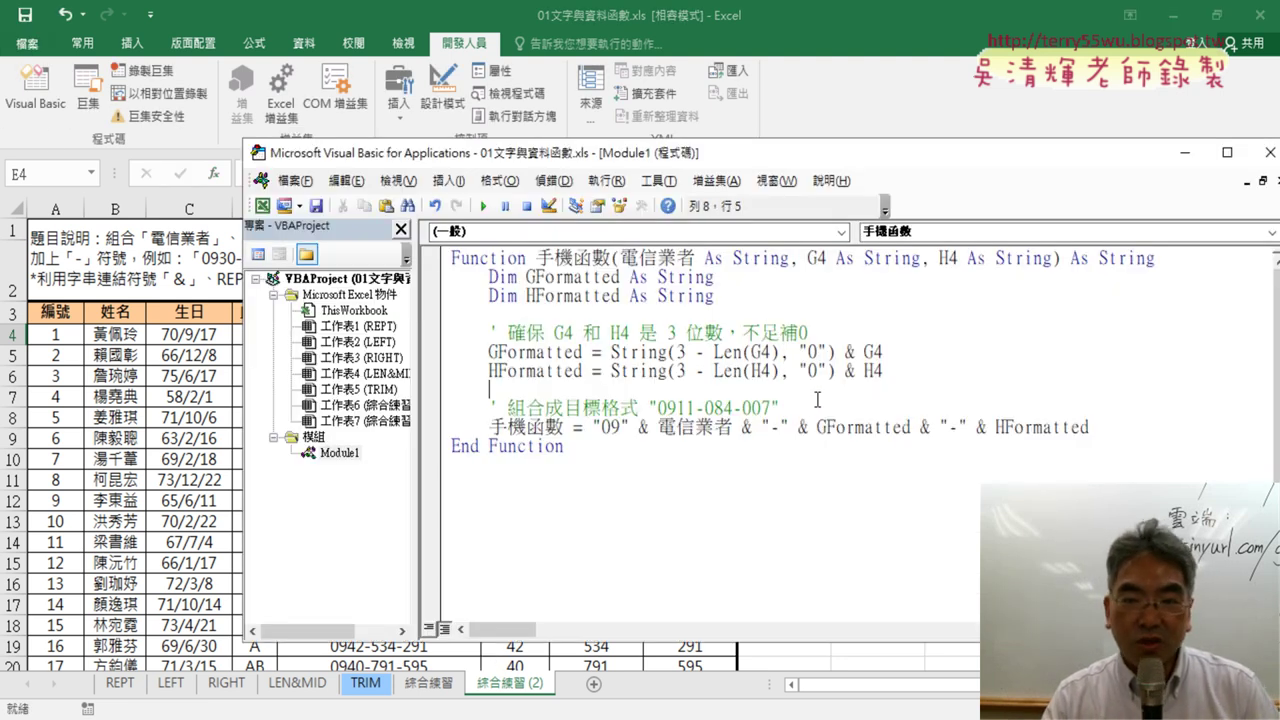
drag(499, 328, 810, 334)
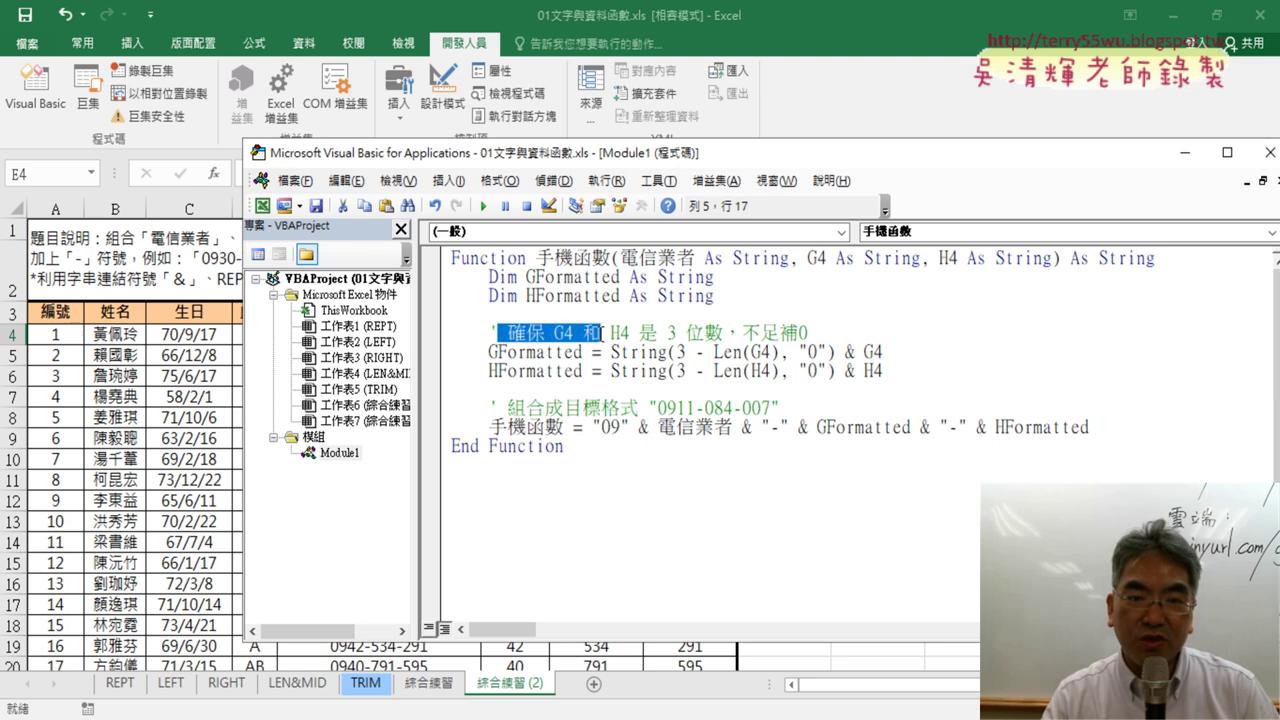
click(826, 329)
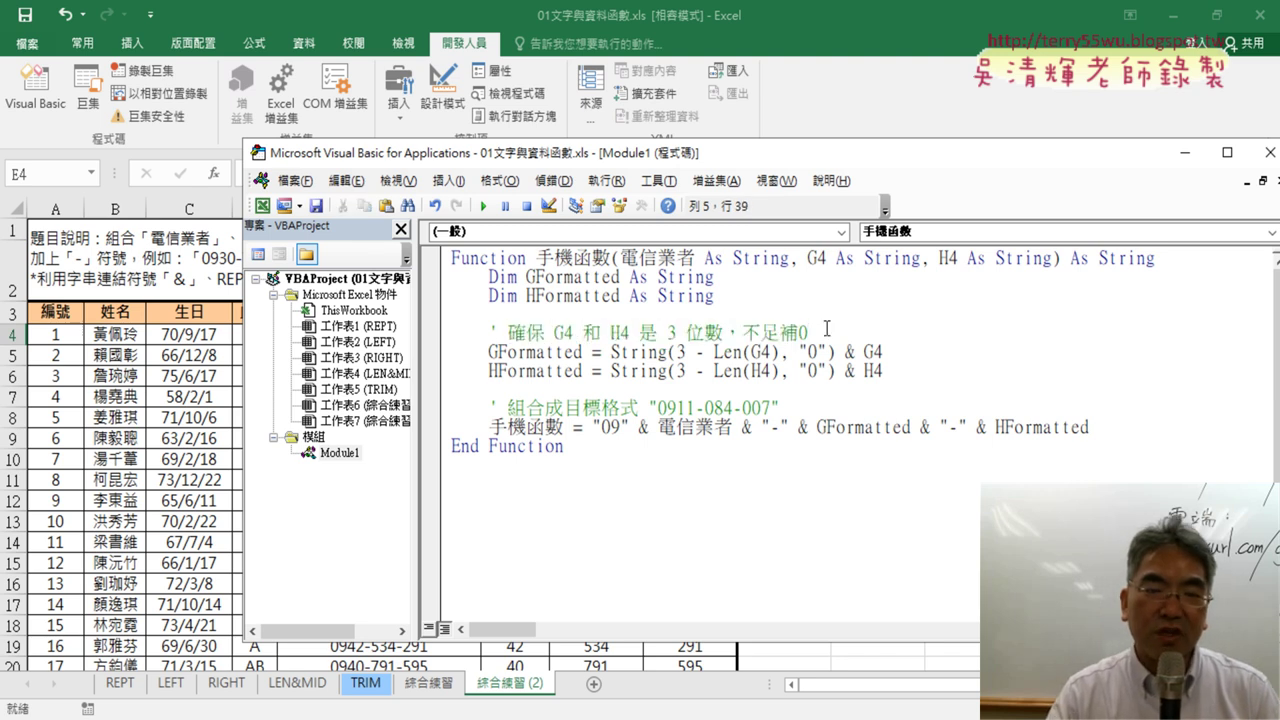
click(491, 332)
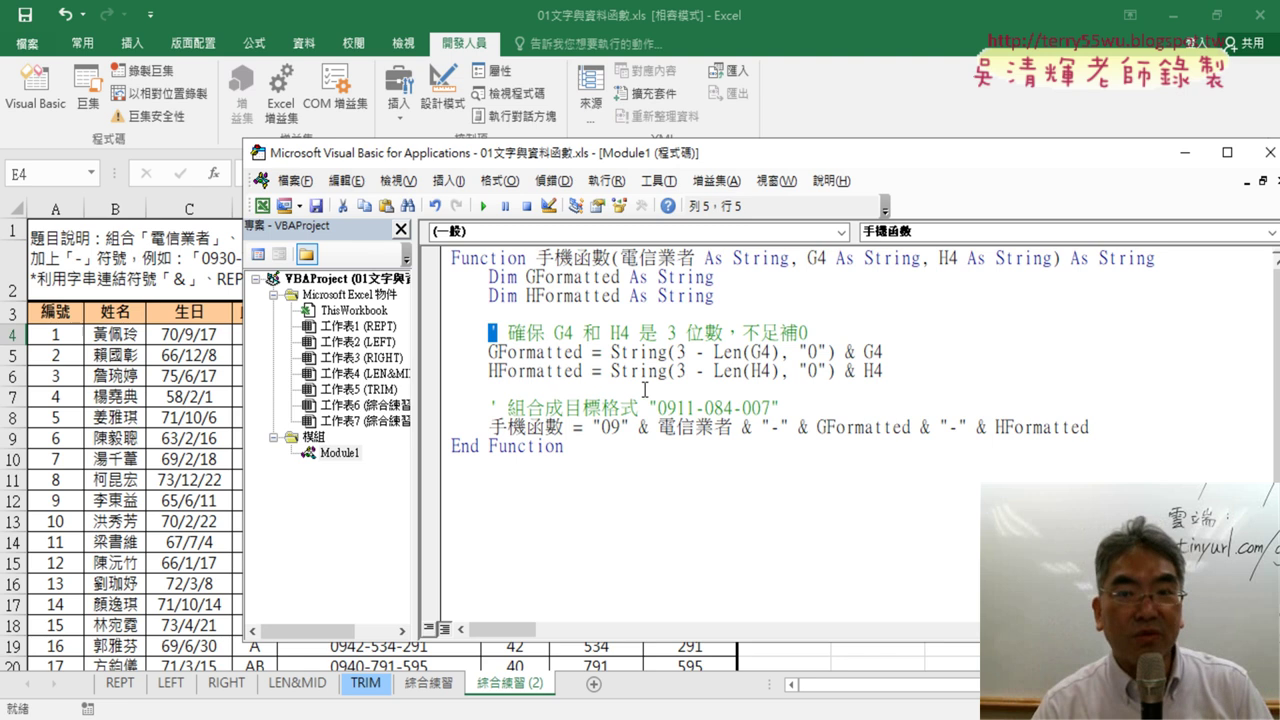
drag(810, 335, 440, 334)
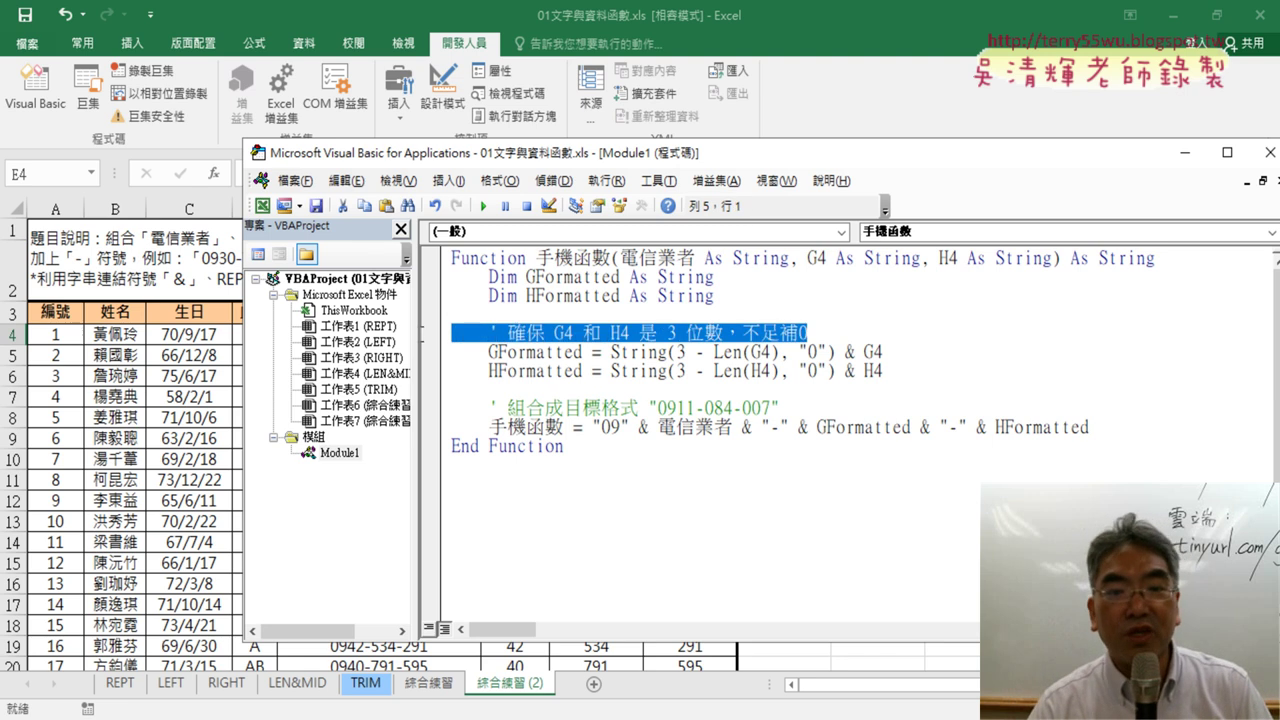
click(535, 333)
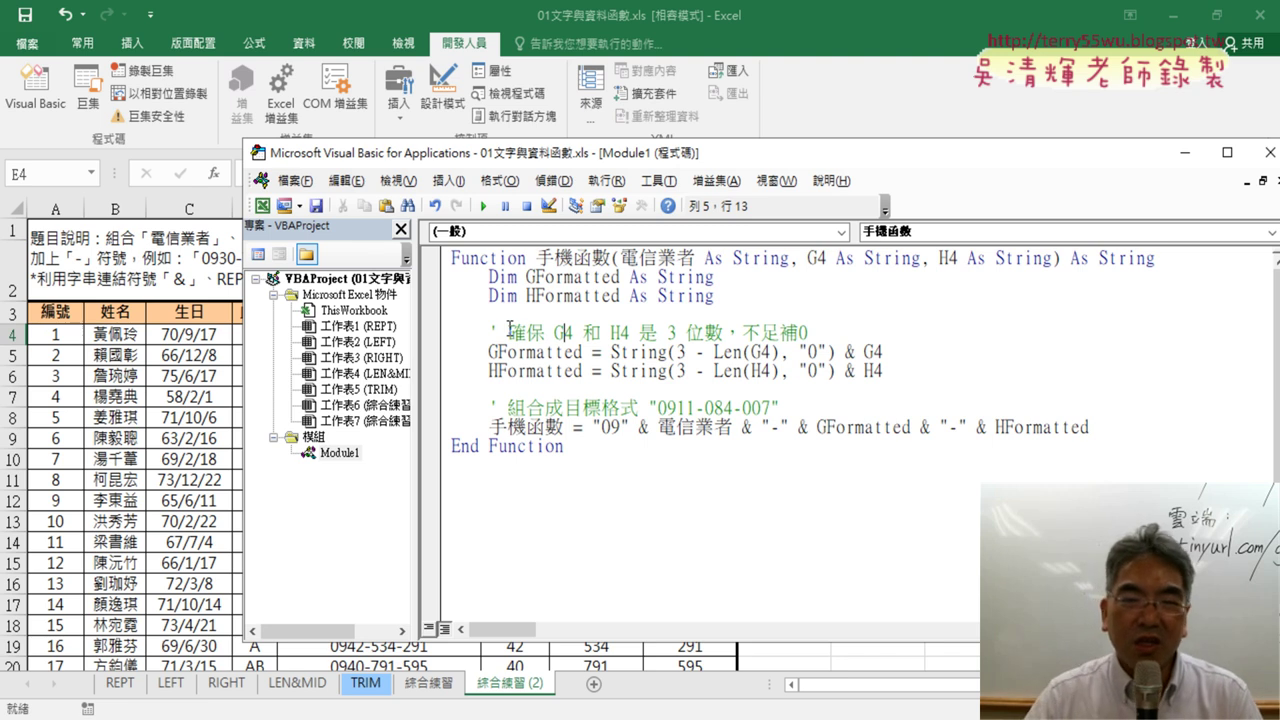
drag(716, 296, 452, 268)
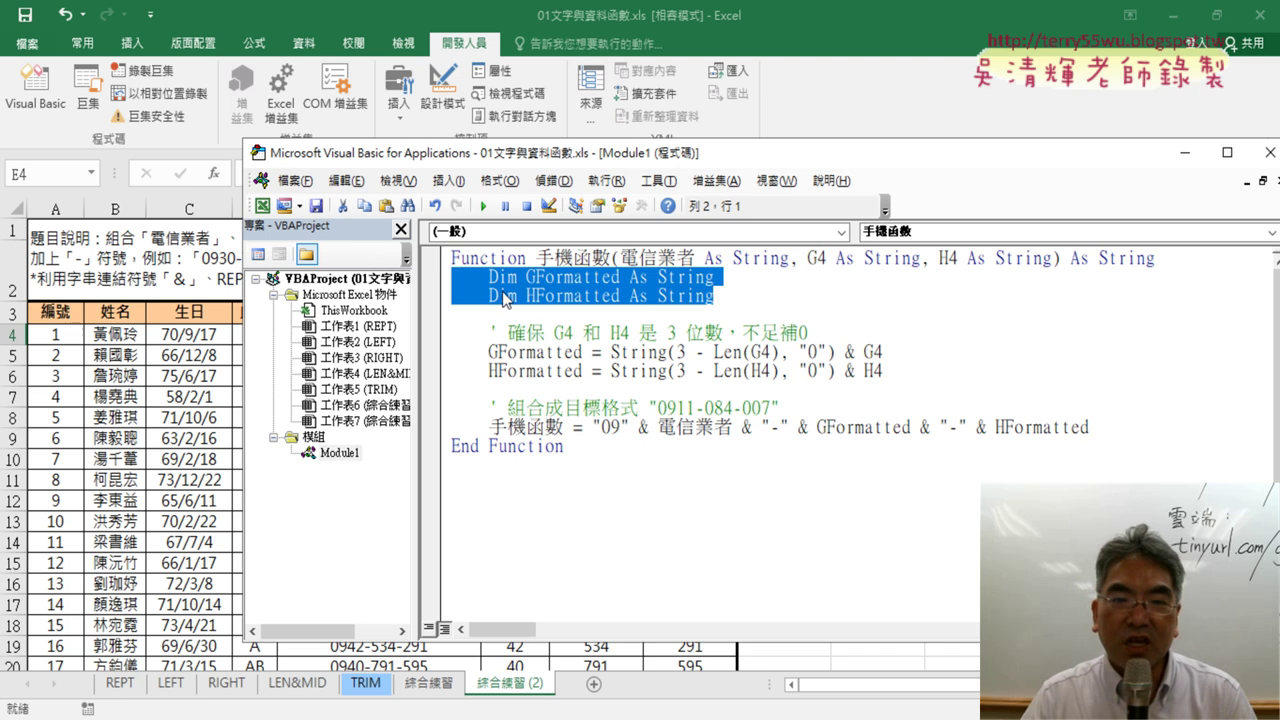
click(490, 278)
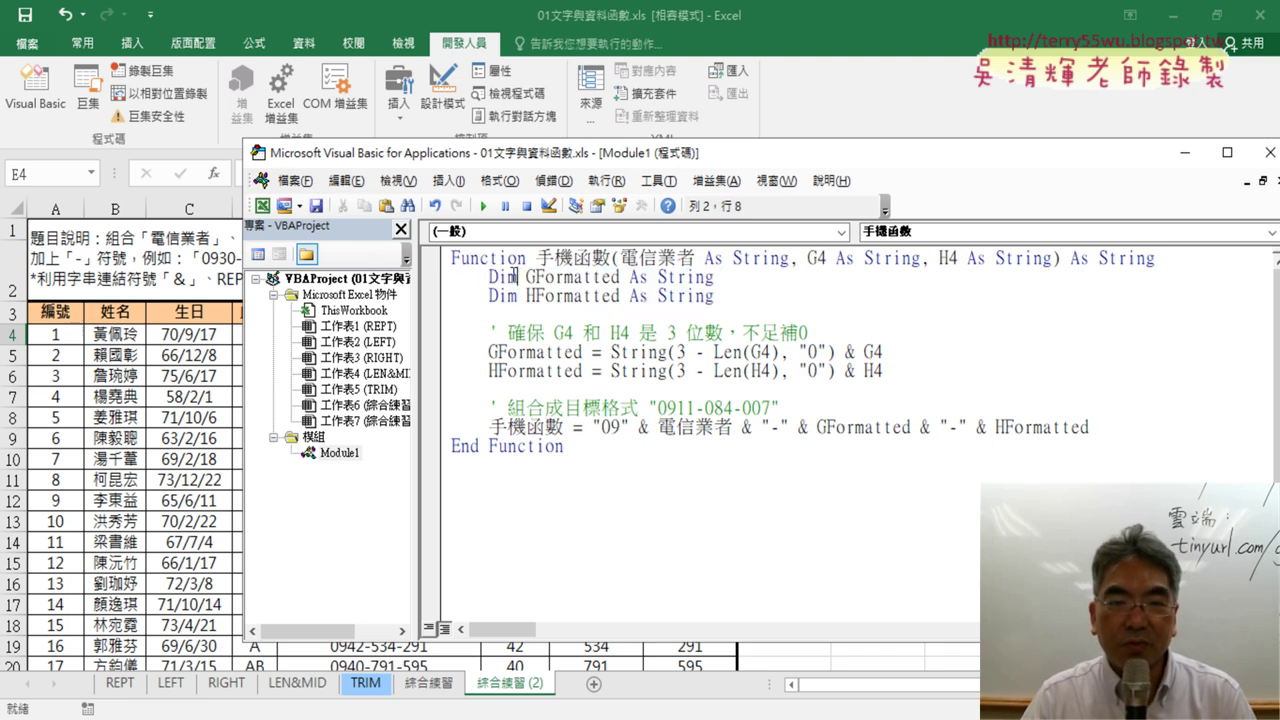
double_click(514, 276)
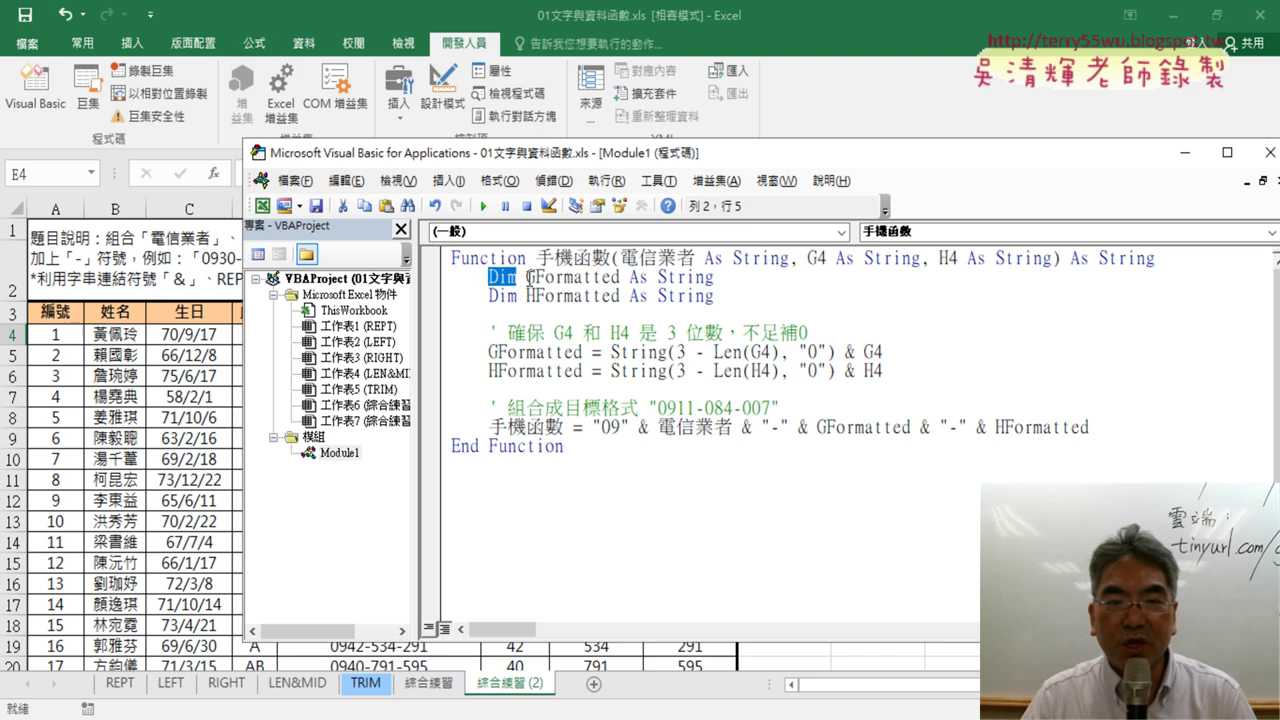
drag(527, 276, 620, 277)
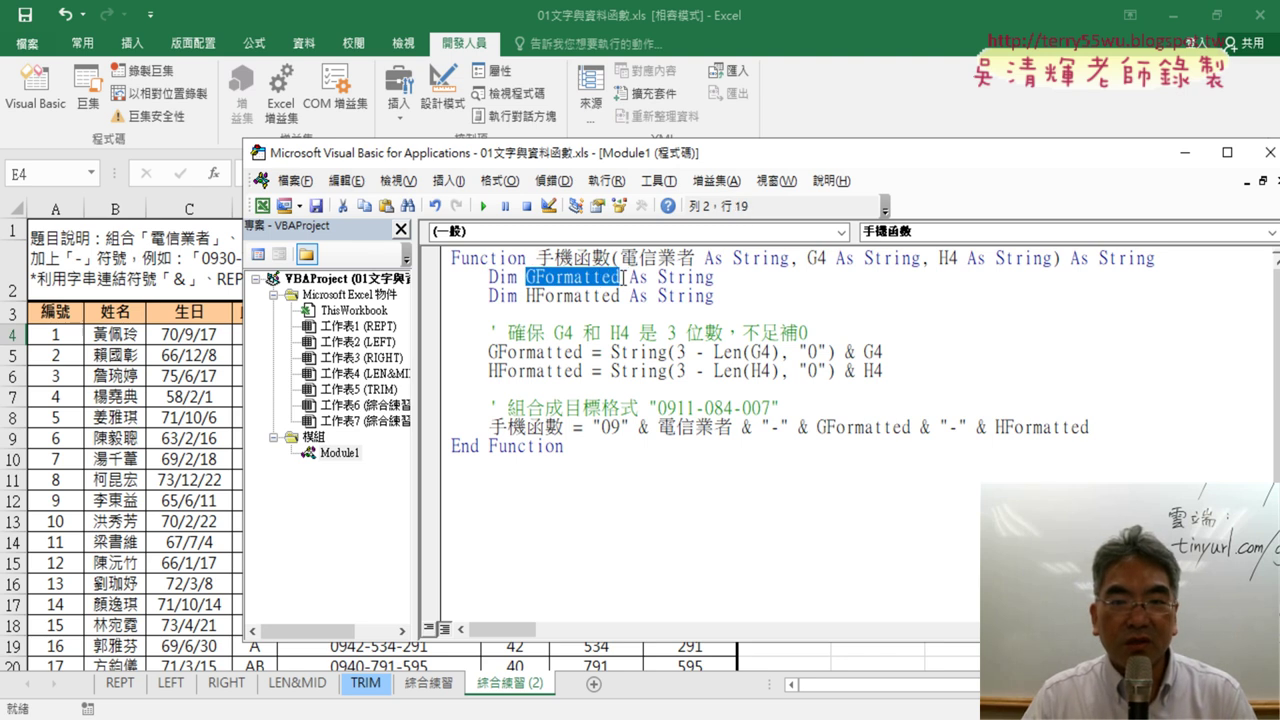
drag(715, 277, 631, 277)
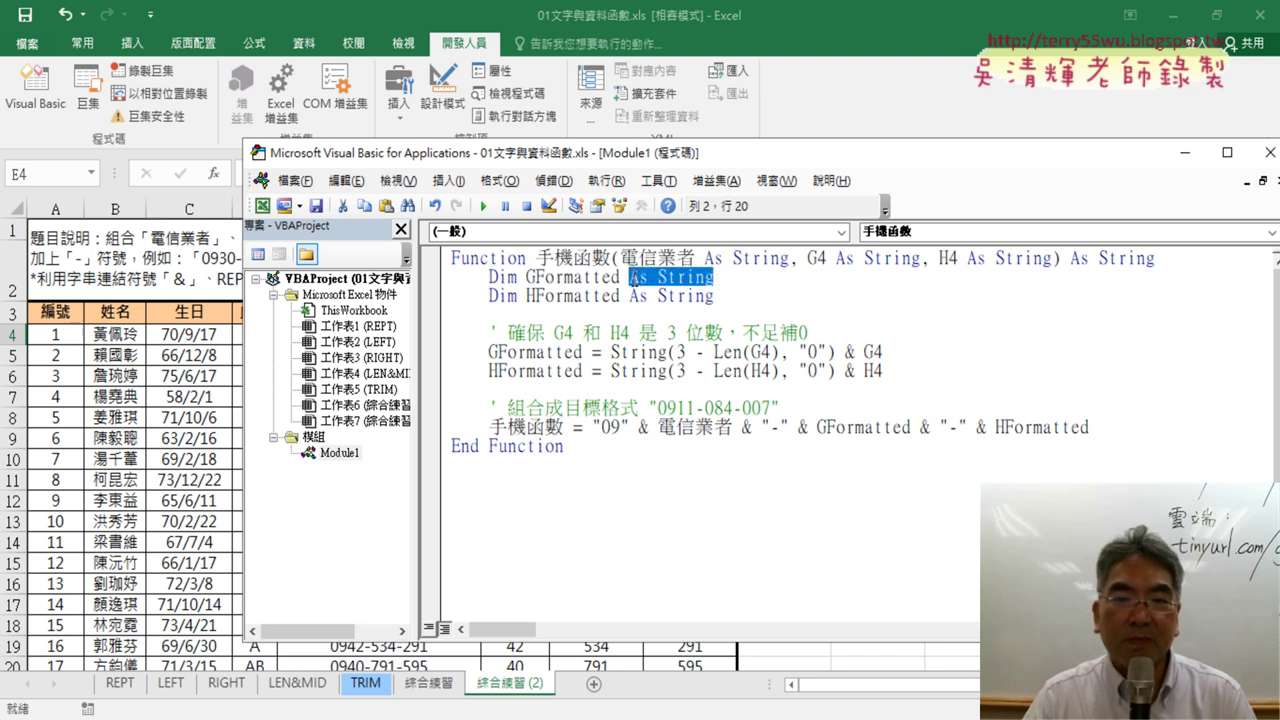
drag(529, 276, 619, 277)
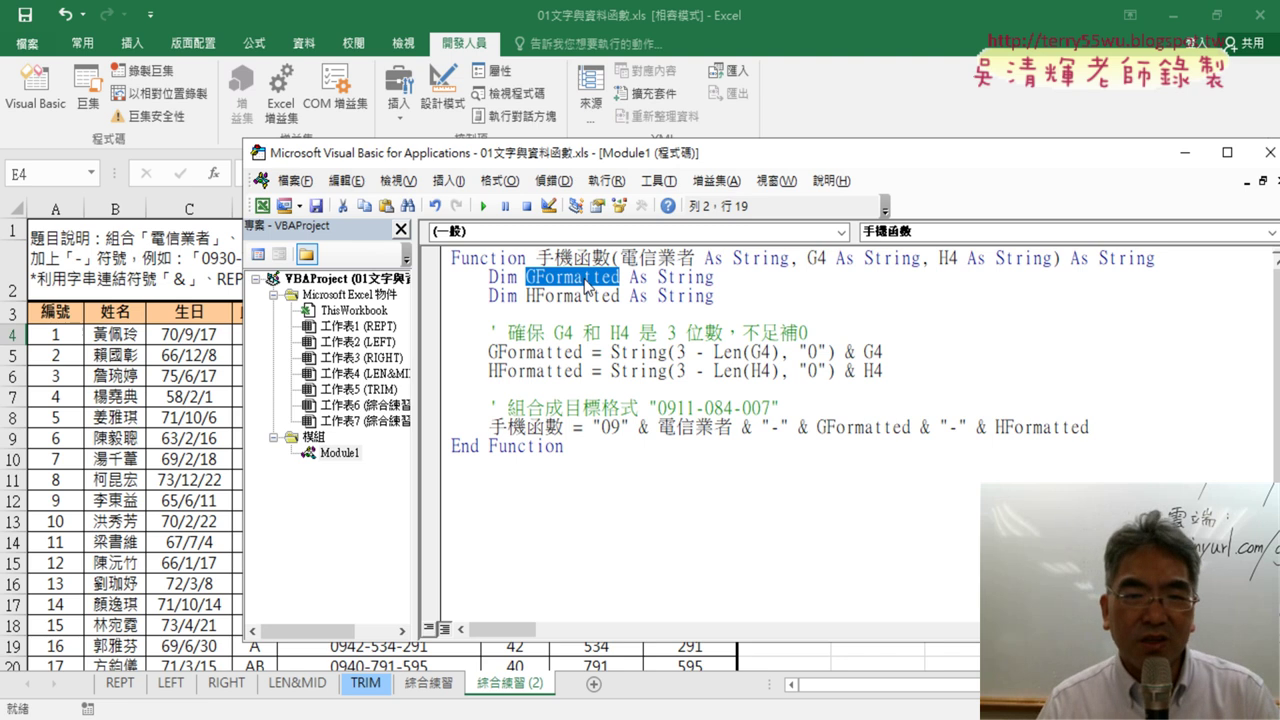
text(G)
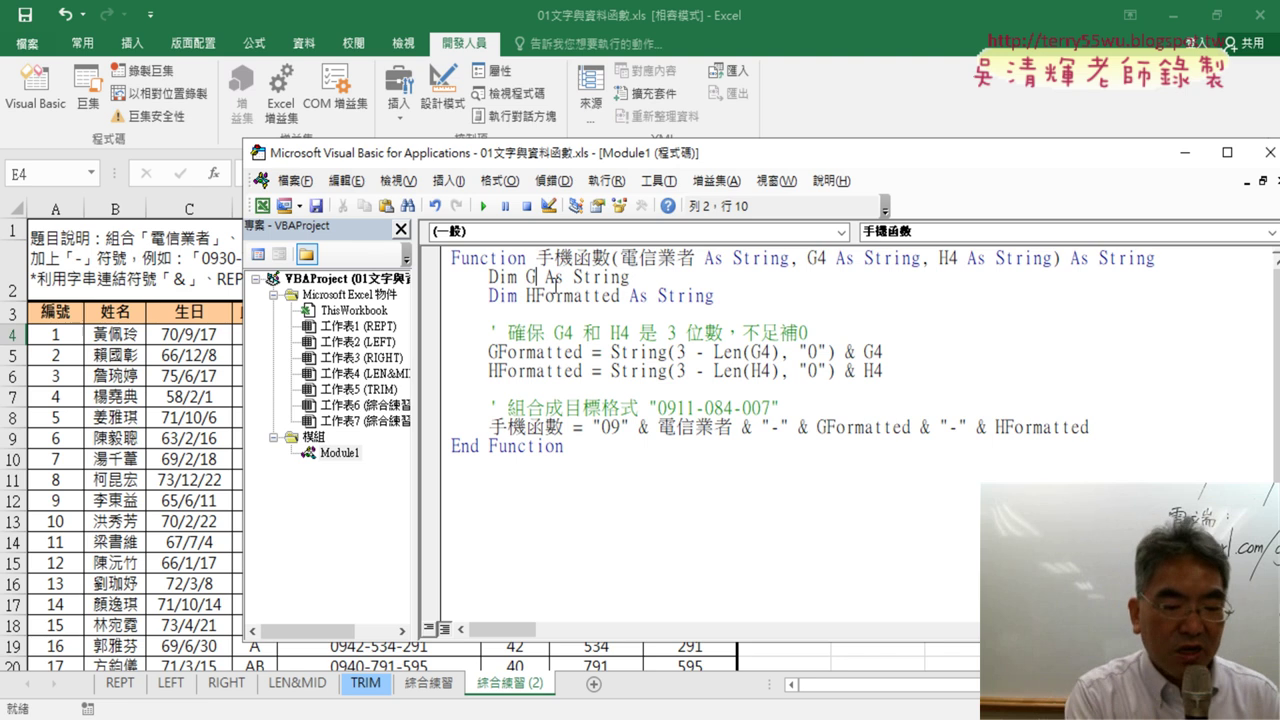
double_click(552, 279)
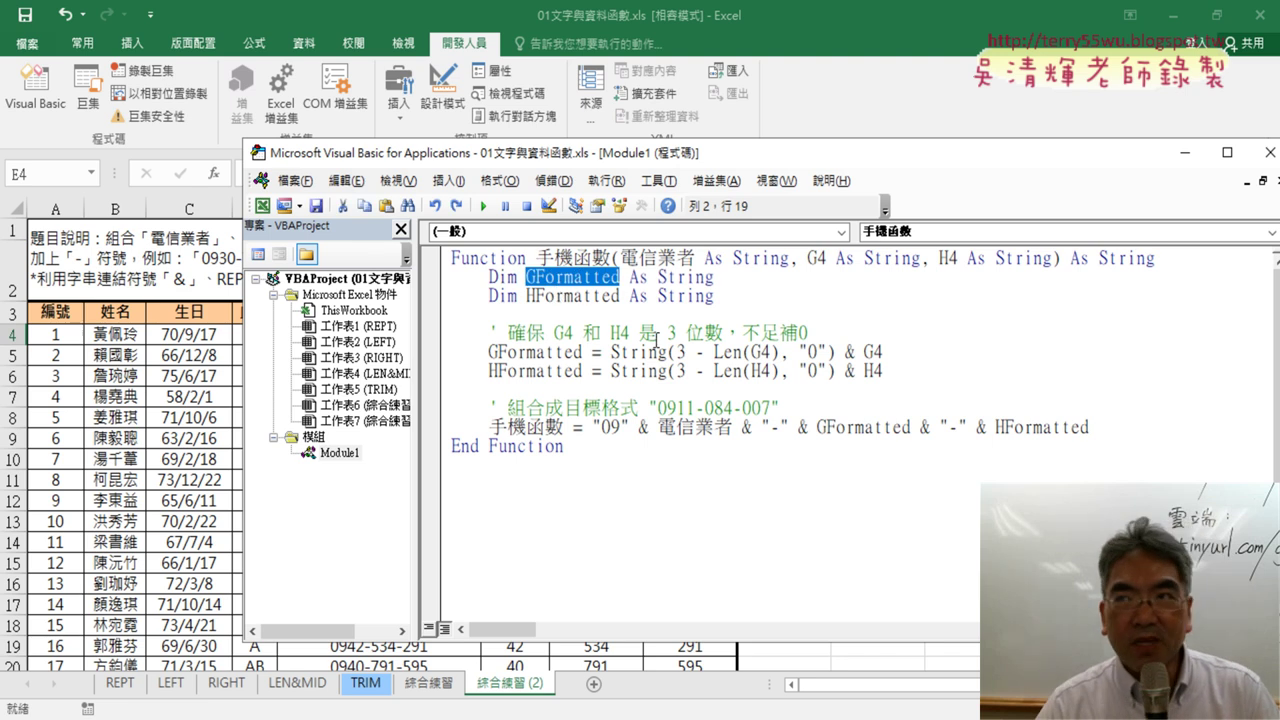
click(612, 306)
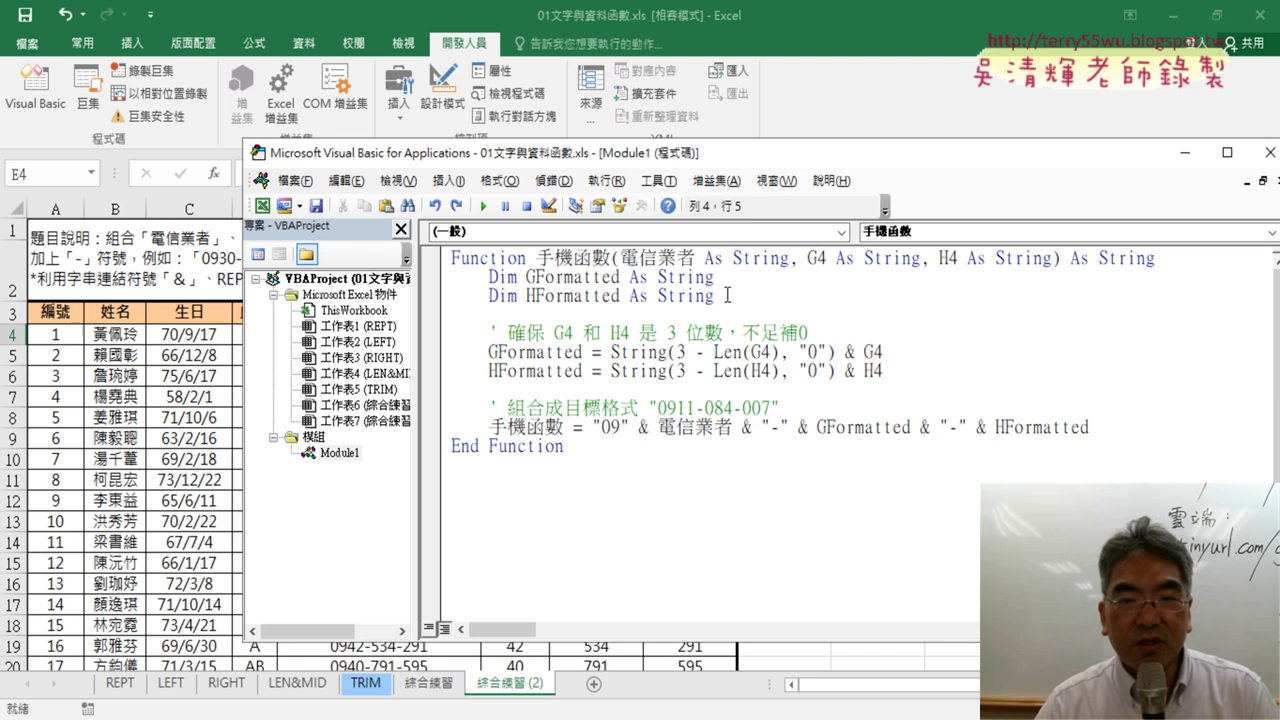
drag(718, 298, 449, 272)
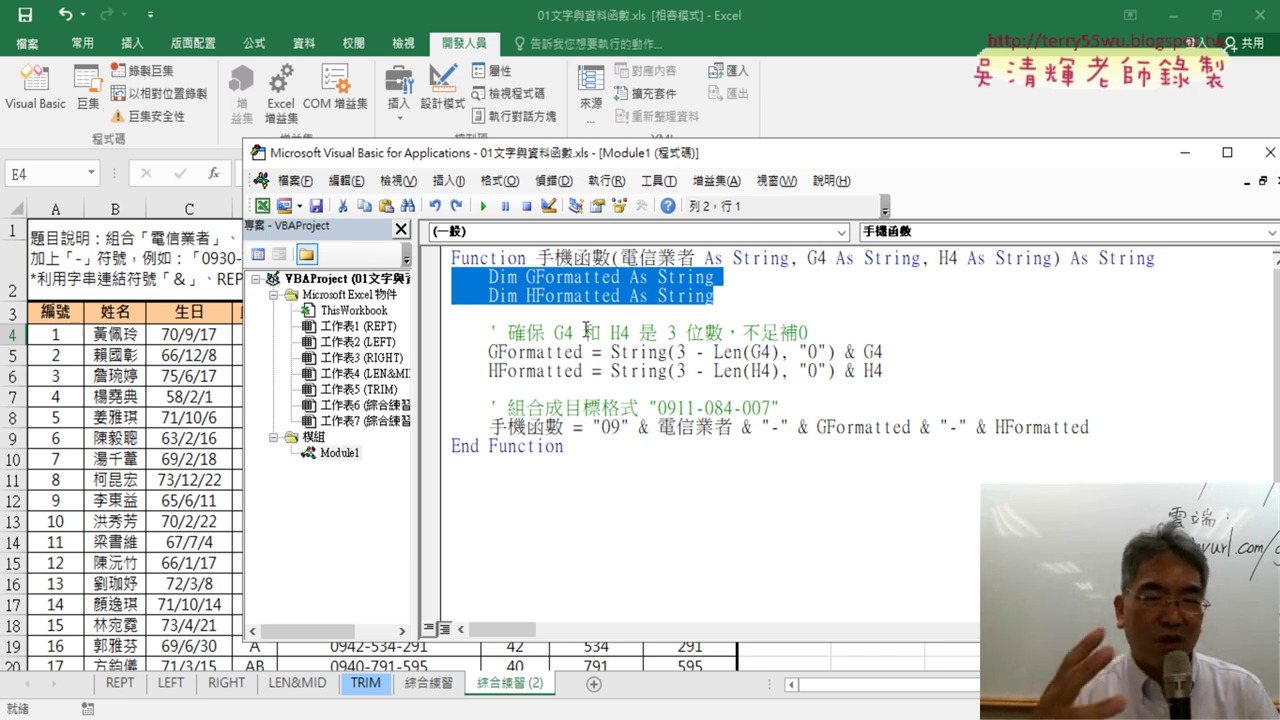
Step: Delete the empty lines left in 手機函數 after removing the Dim declarations
key(Delete)
key(Delete)
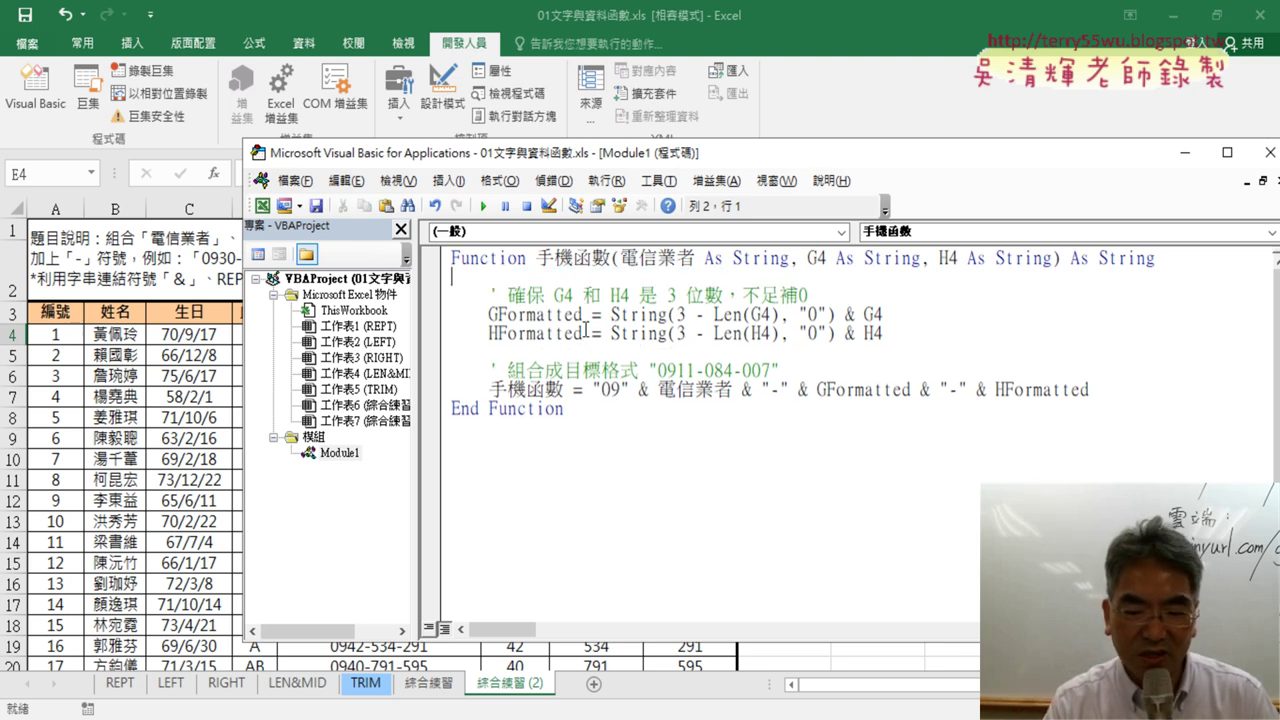
key(Delete)
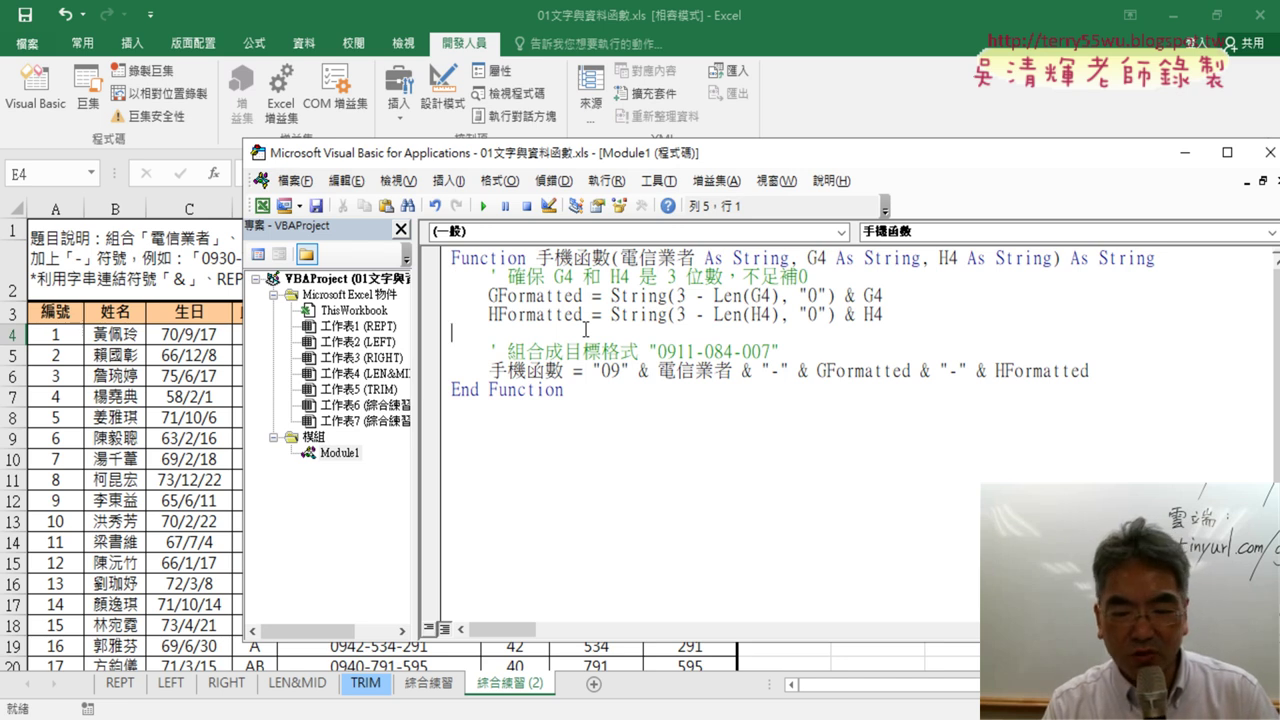
key(Delete)
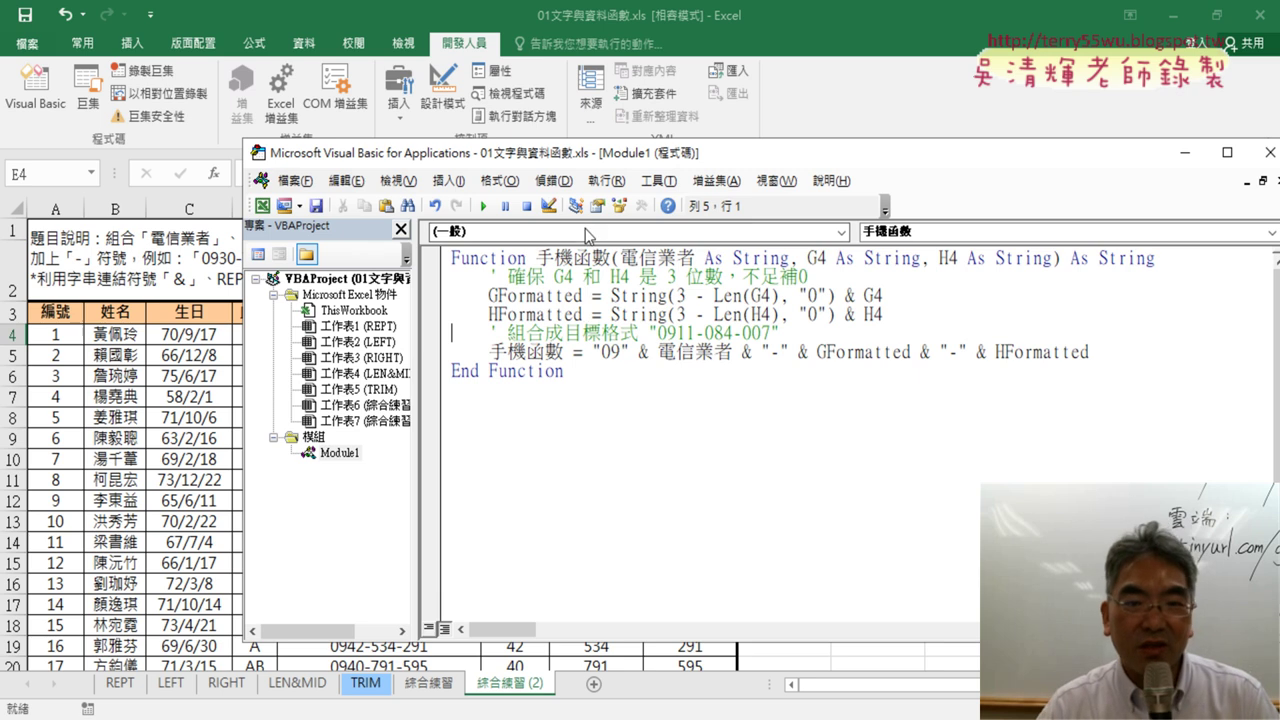
Step: Highlight GFormatted and the dash string in the code, then shift the editor aside to show the worksheet
click(603, 296)
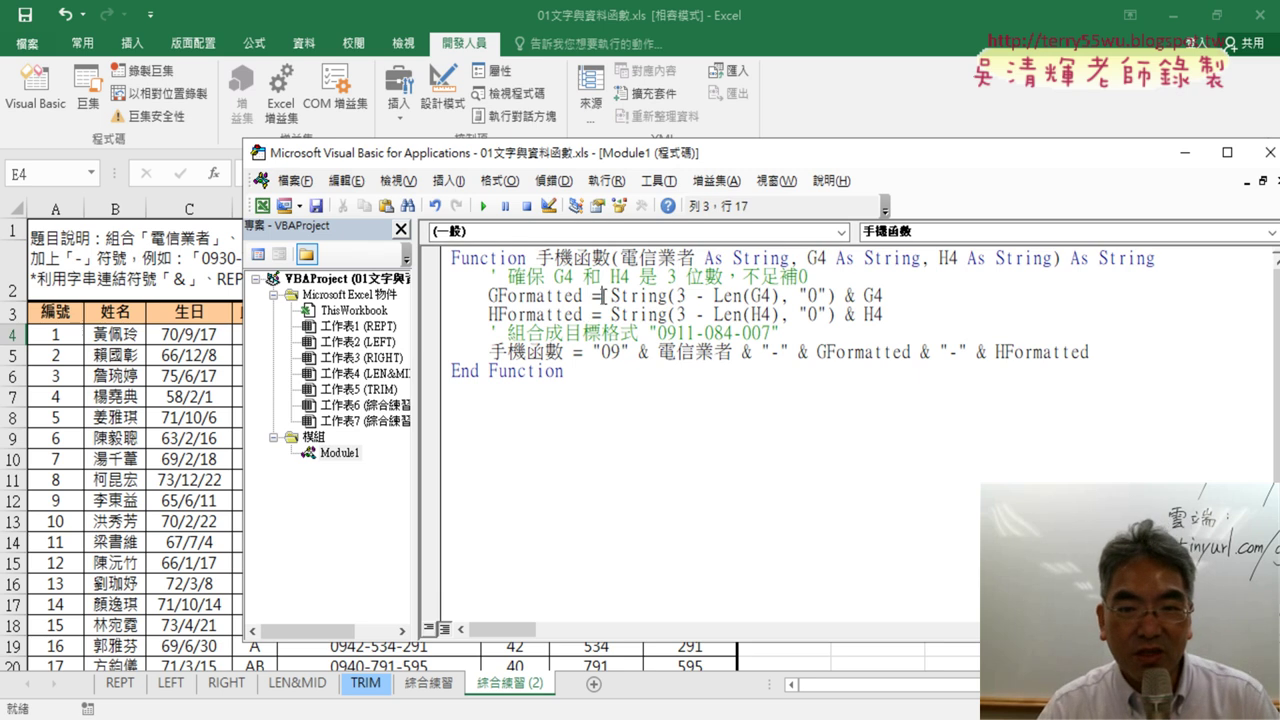
double_click(773, 352)
click(572, 295)
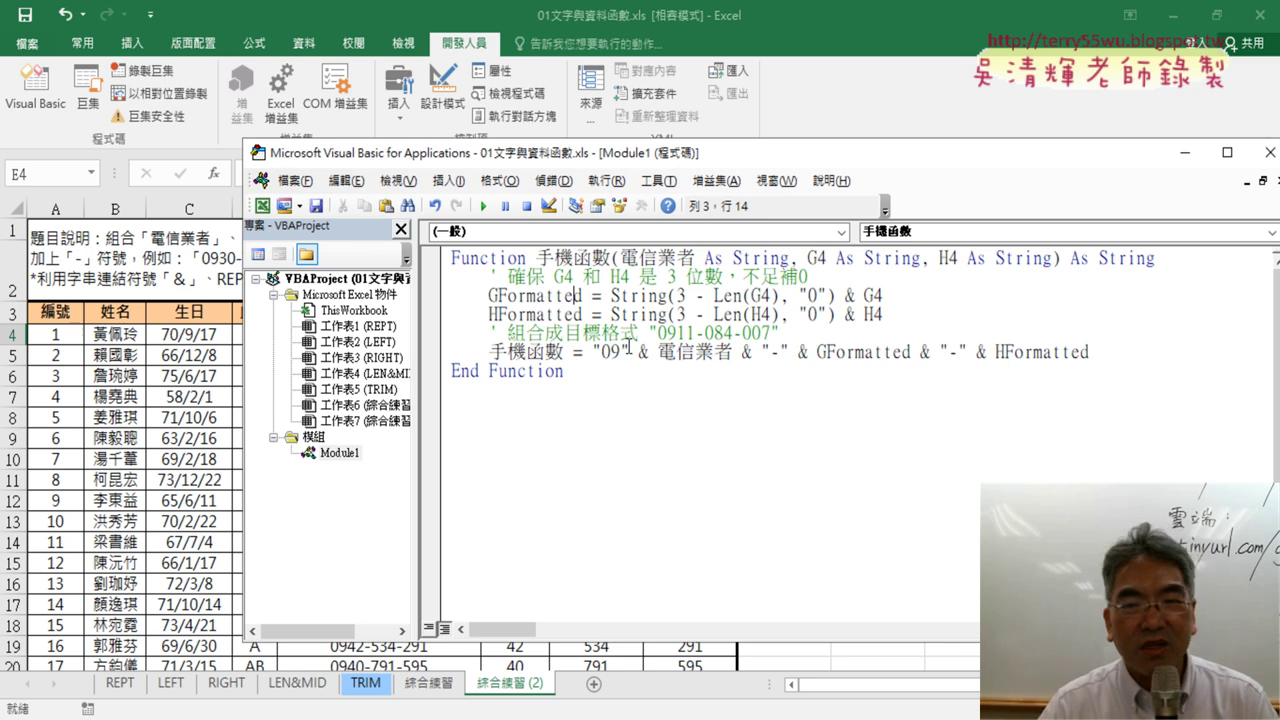
click(537, 296)
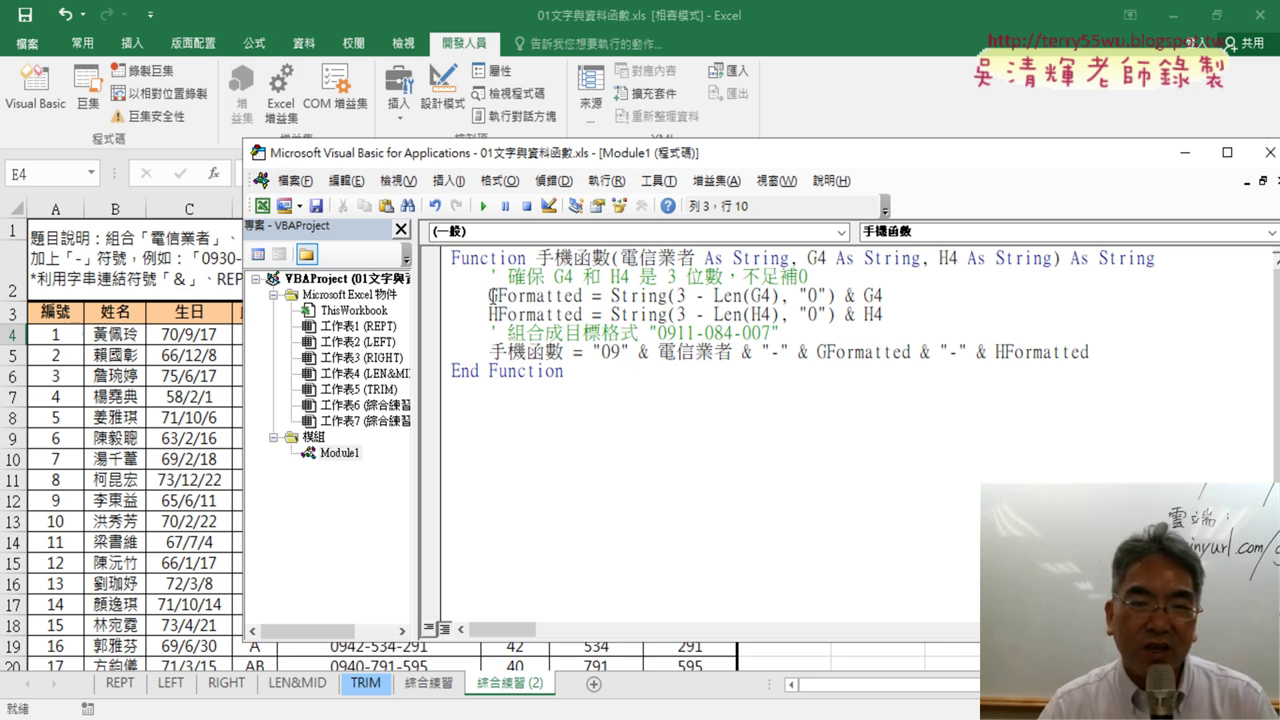
drag(492, 296, 583, 296)
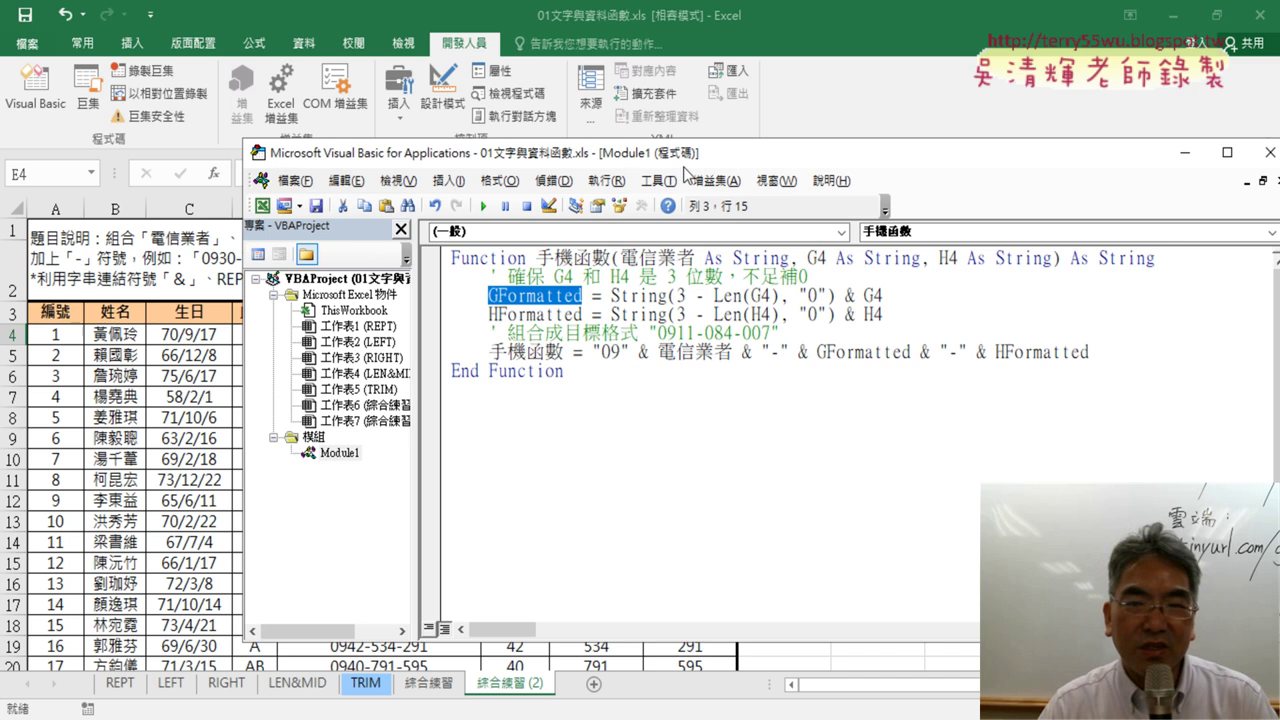
mouse_move(684, 162)
mouse_down()
mouse_move(834, 273)
mouse_move(829, 391)
mouse_up()
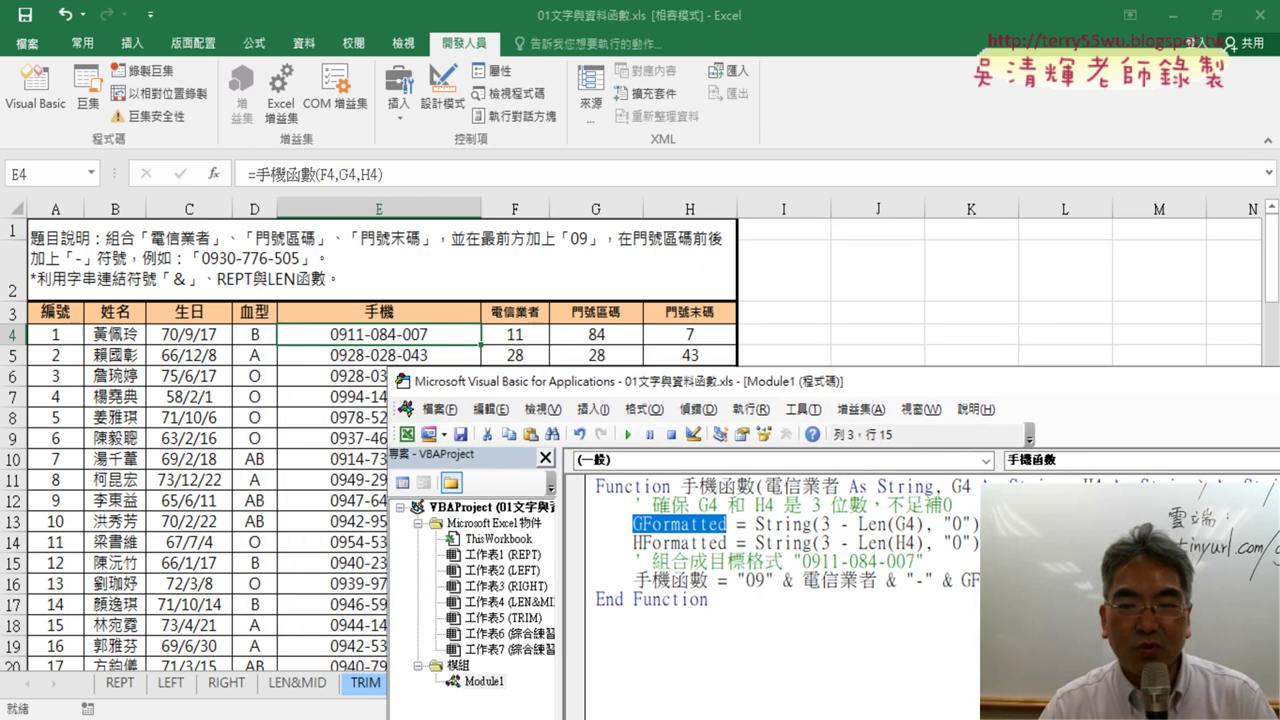
Step: Highlight the String(3 - Len(G4/H4), "0") padding expressions and the GFormatted and HFormatted names
drag(980, 524, 755, 524)
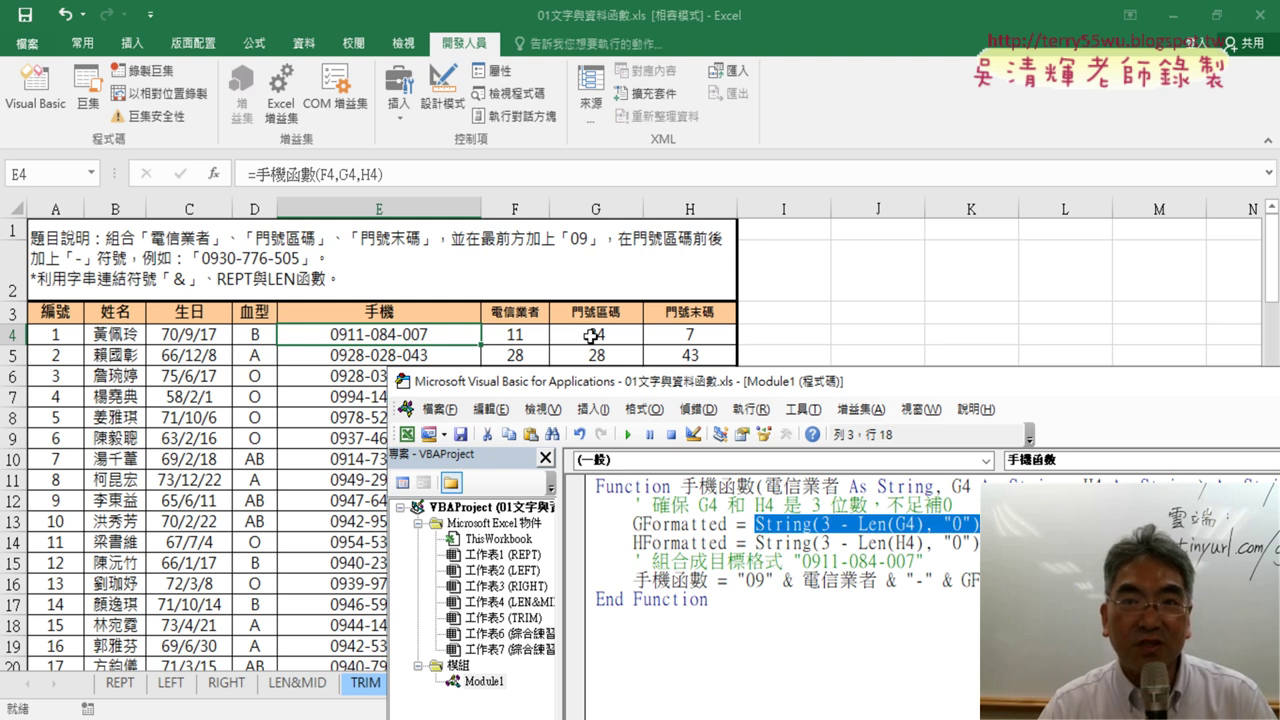
click(671, 543)
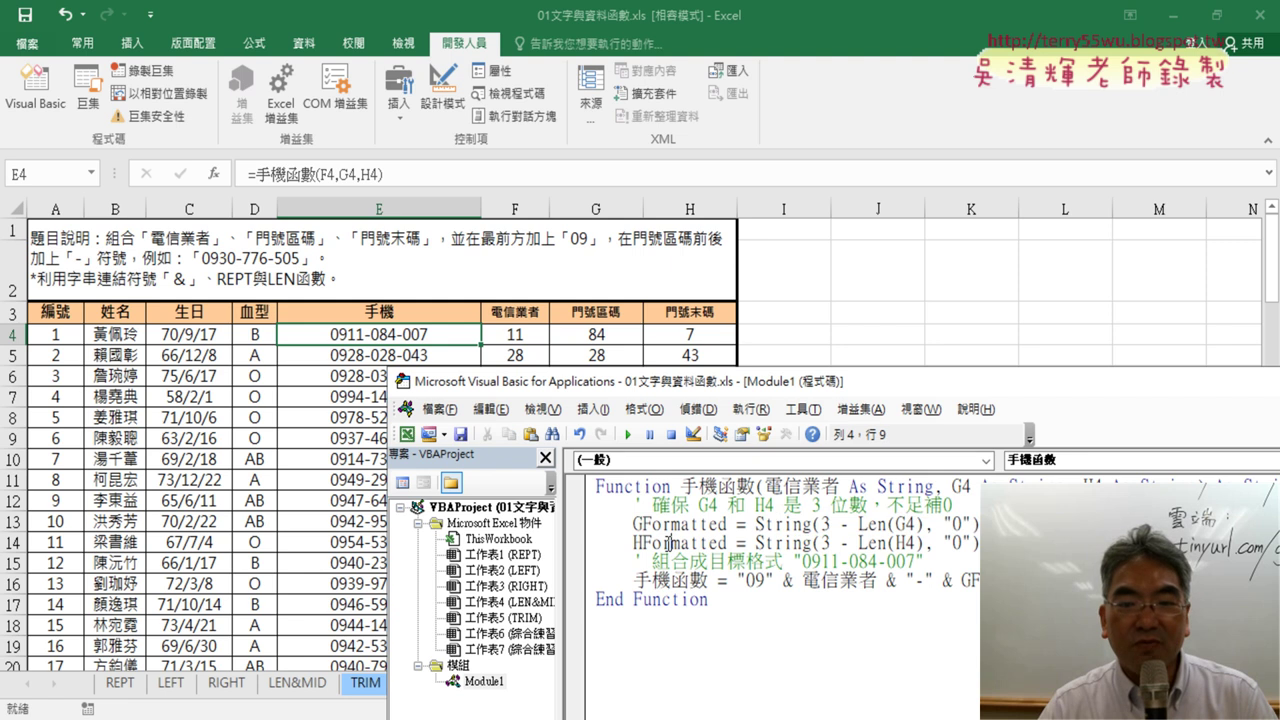
drag(978, 543, 755, 543)
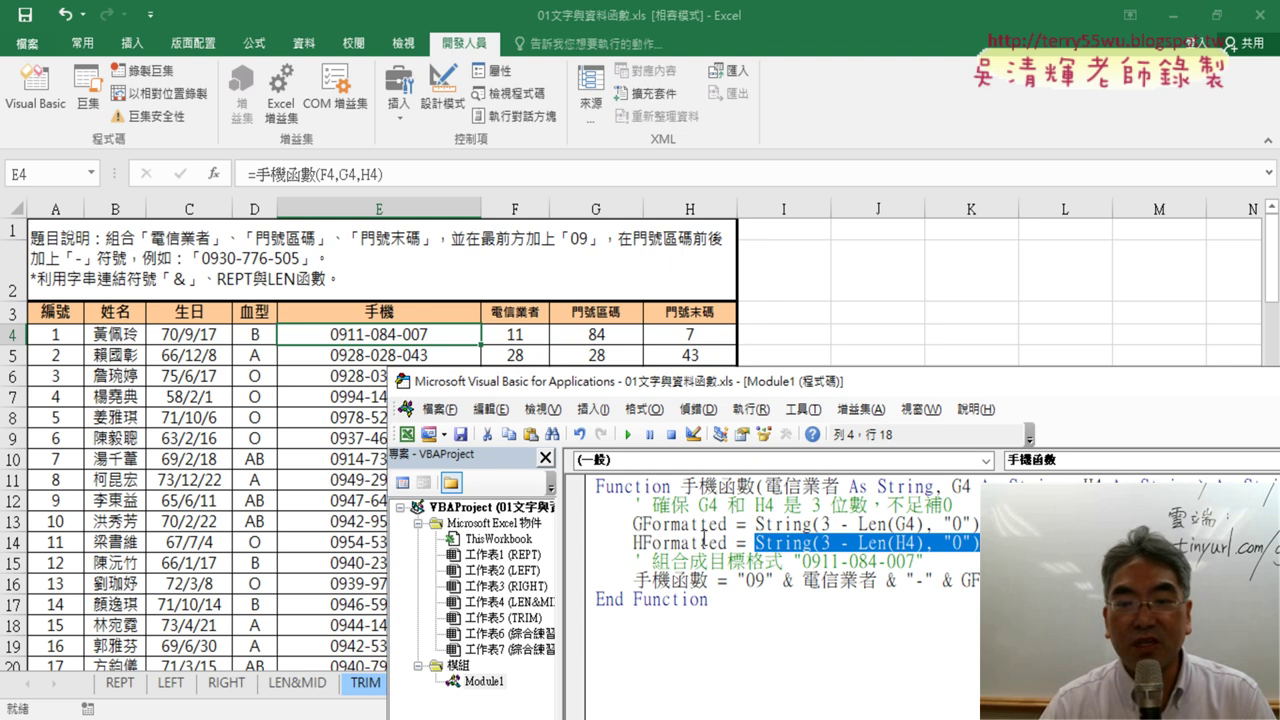
click(666, 527)
drag(633, 524, 727, 524)
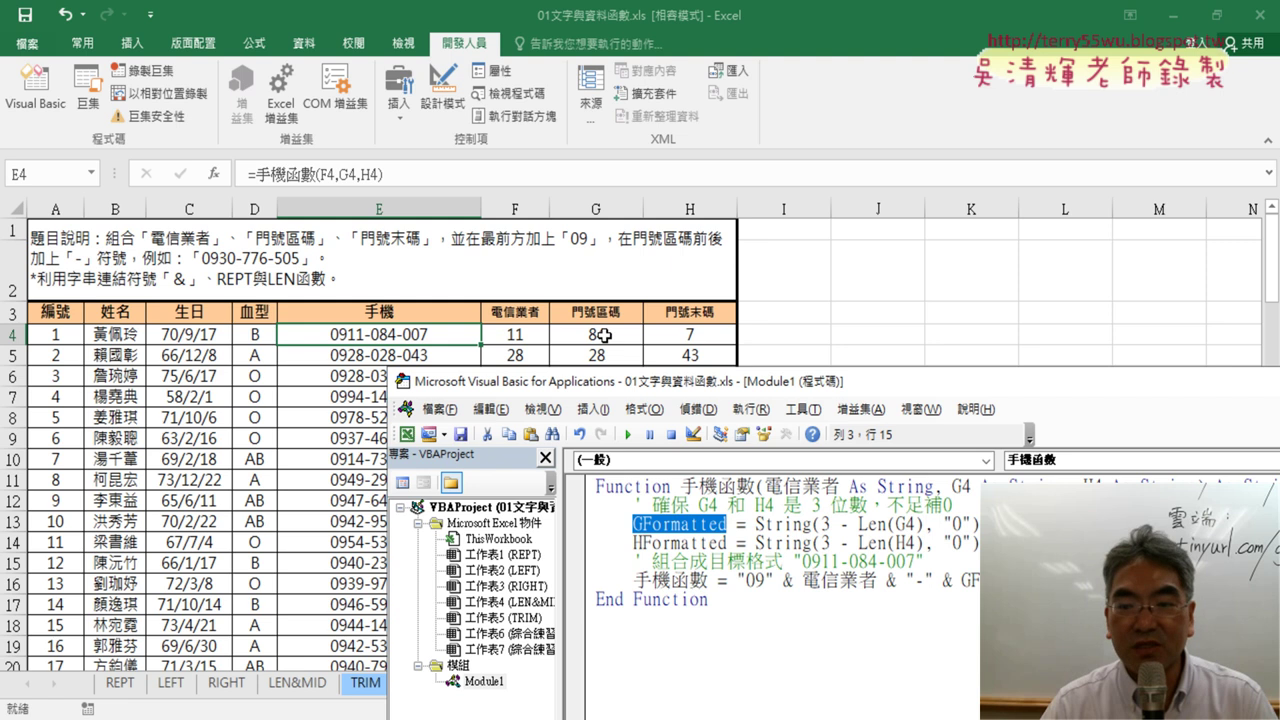
drag(726, 542, 633, 542)
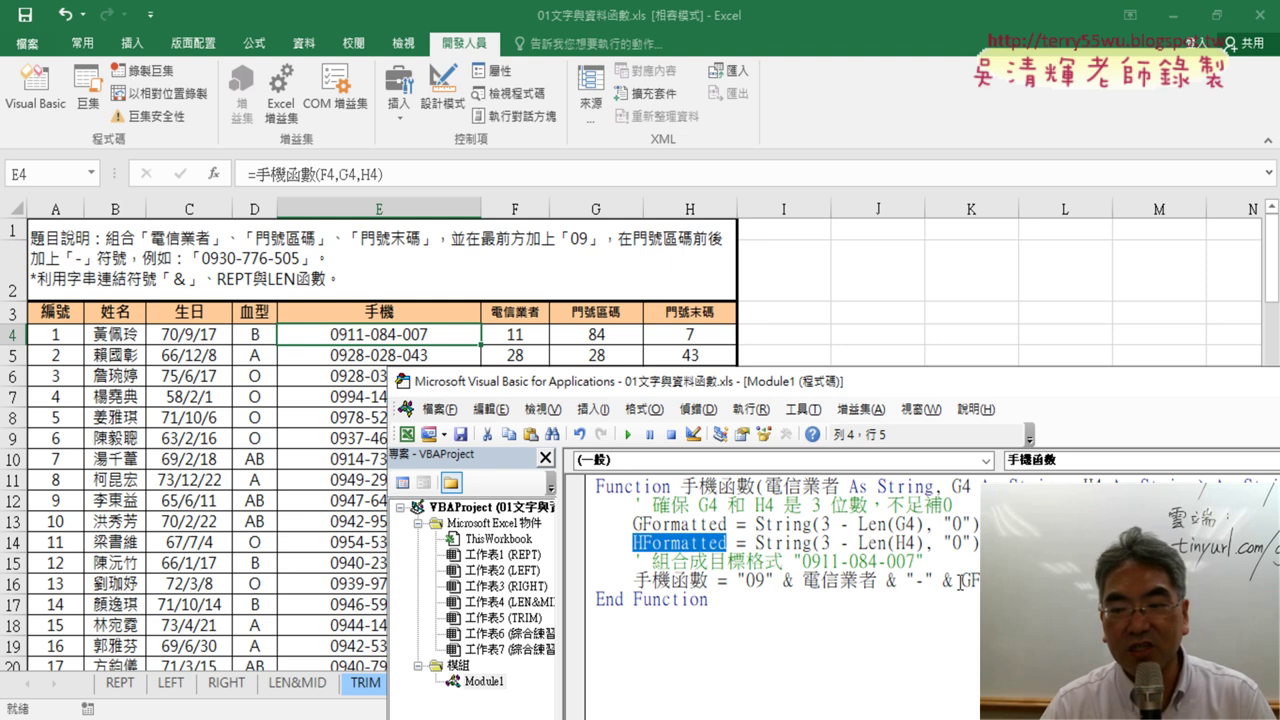
Step: Highlight the final concatenation expression, then move the editor up so columns A–E show
drag(962, 580, 1106, 580)
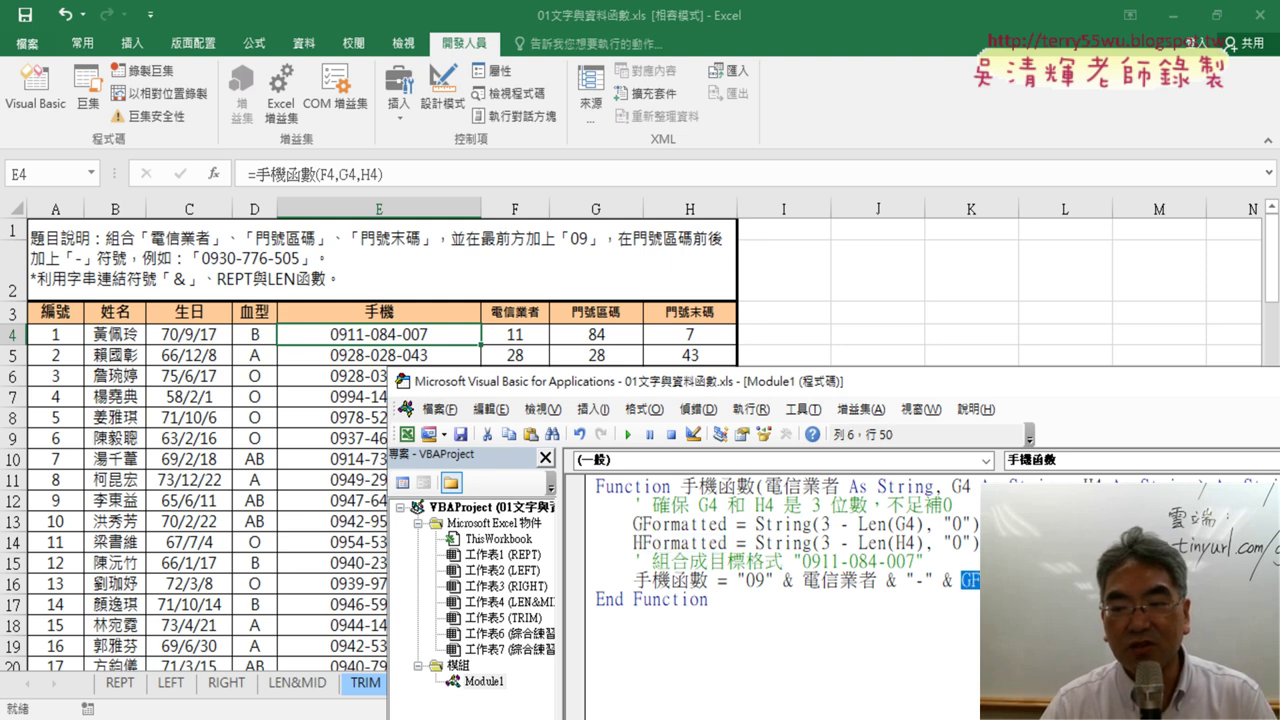
click(1200, 580)
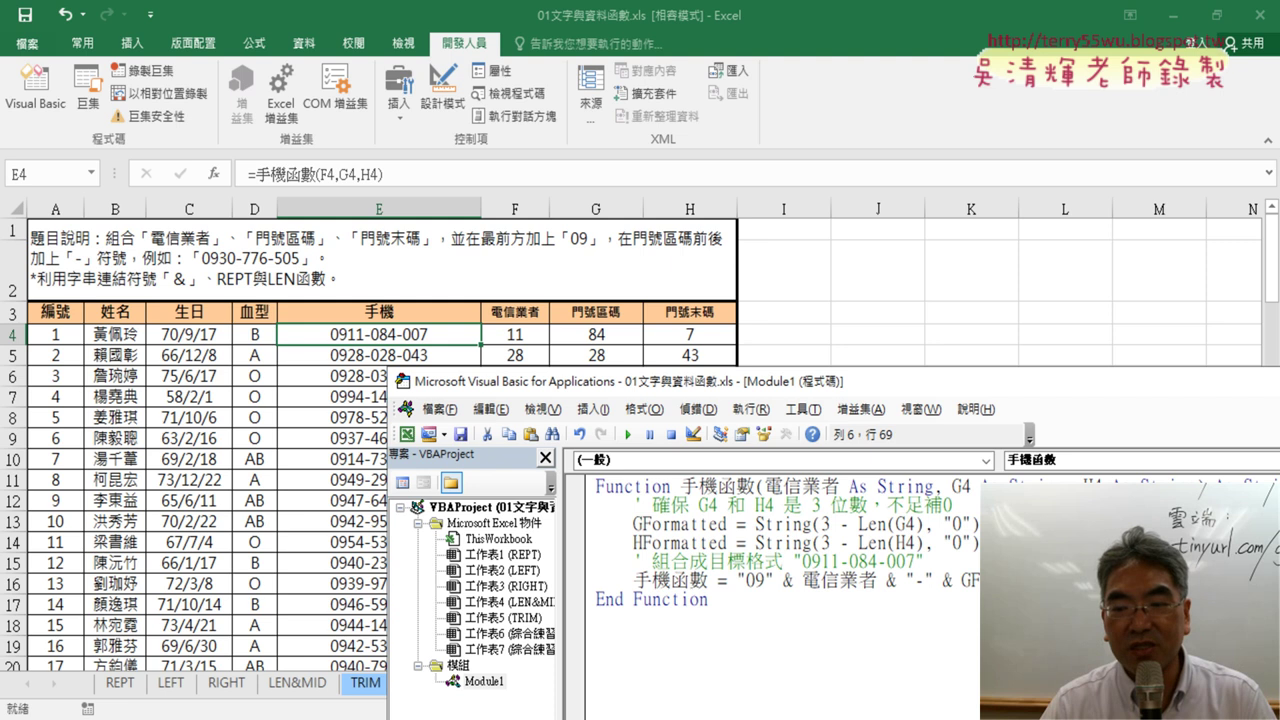
drag(1200, 580, 736, 580)
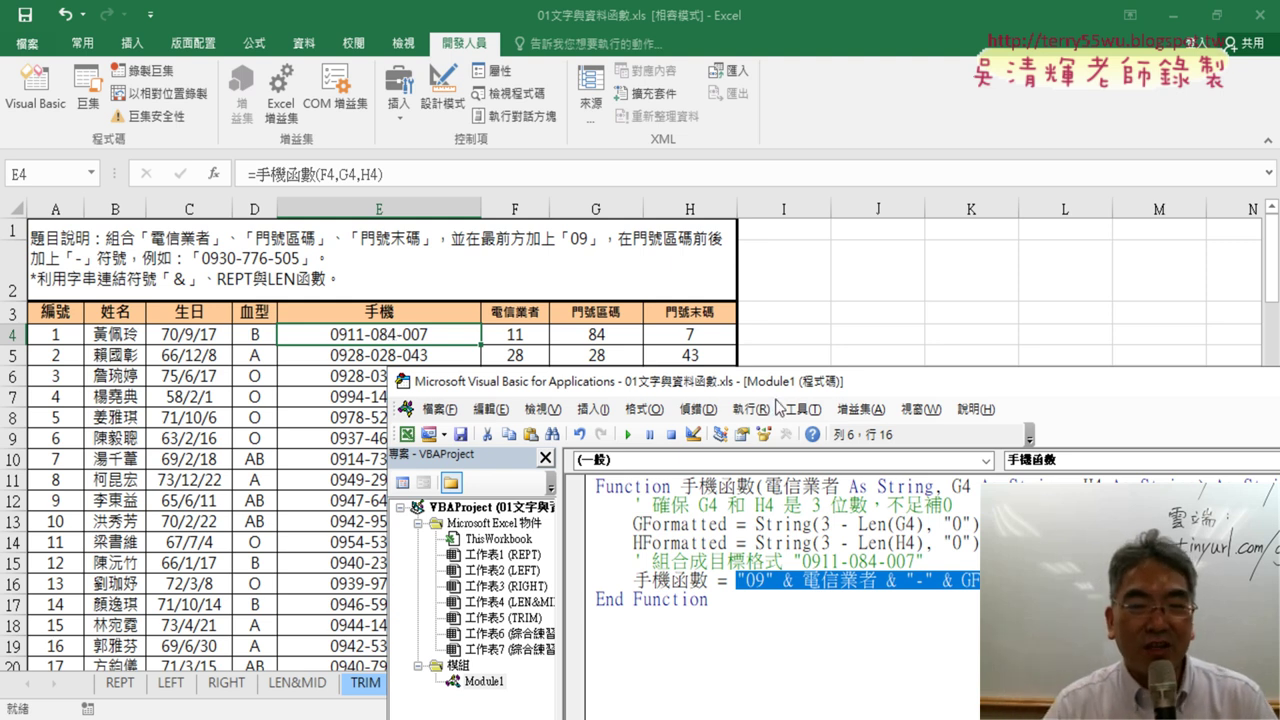
mouse_move(788, 381)
mouse_down()
mouse_move(907, 187)
mouse_move(928, 95)
mouse_up()
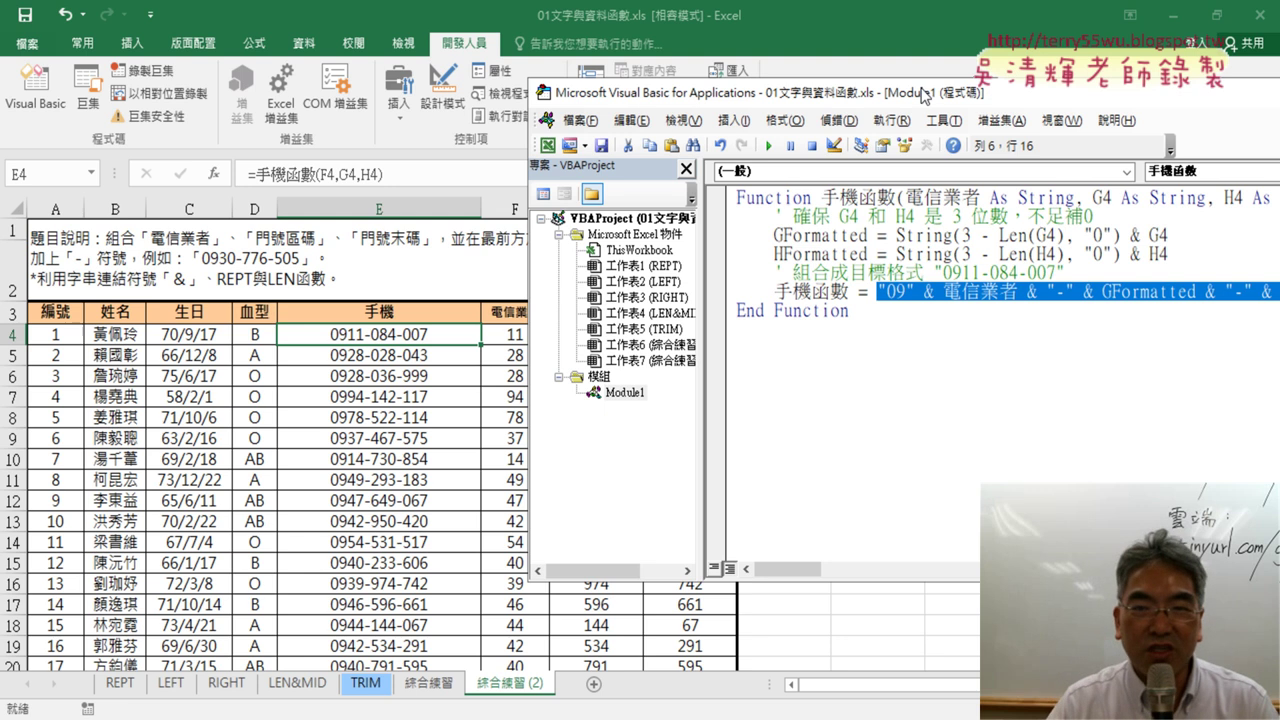
Step: Show in Excel Options' Customize Ribbon page that the Developer tab is enabled, then close Options unchanged
mouse_move(928, 94)
mouse_down()
mouse_move(900, 116)
mouse_move(450, 172)
mouse_up()
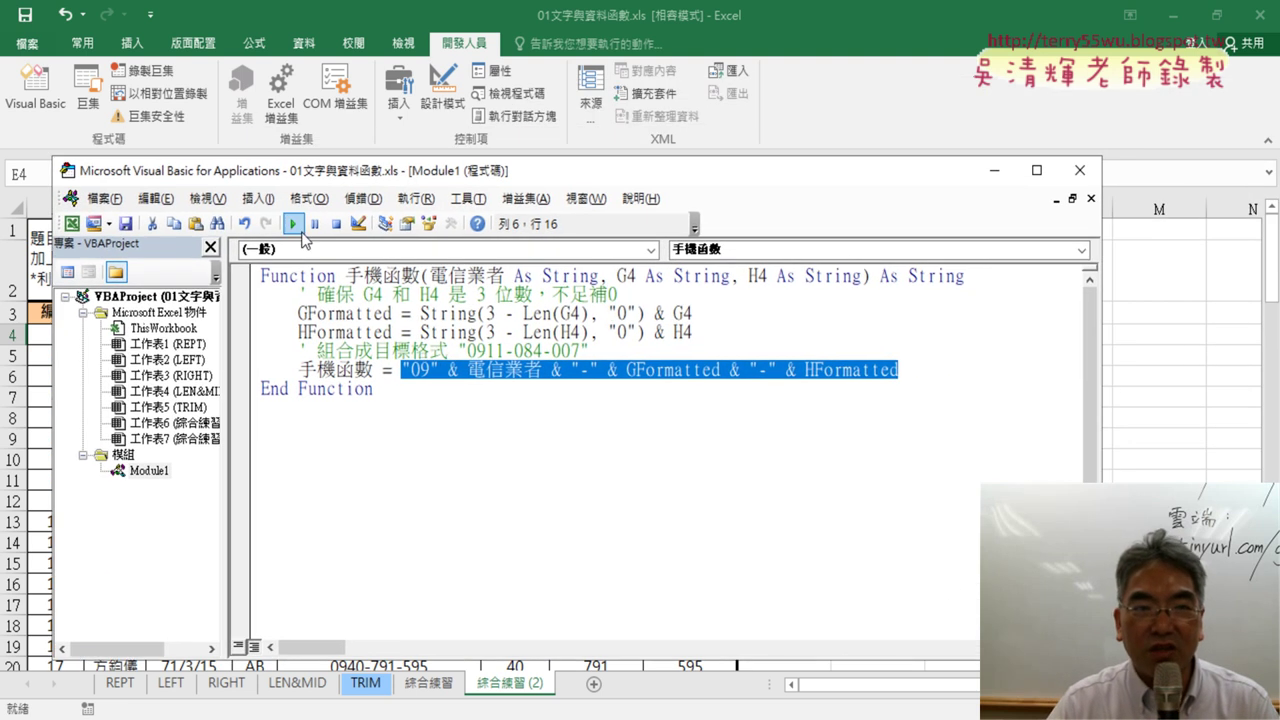
click(150, 14)
click(178, 356)
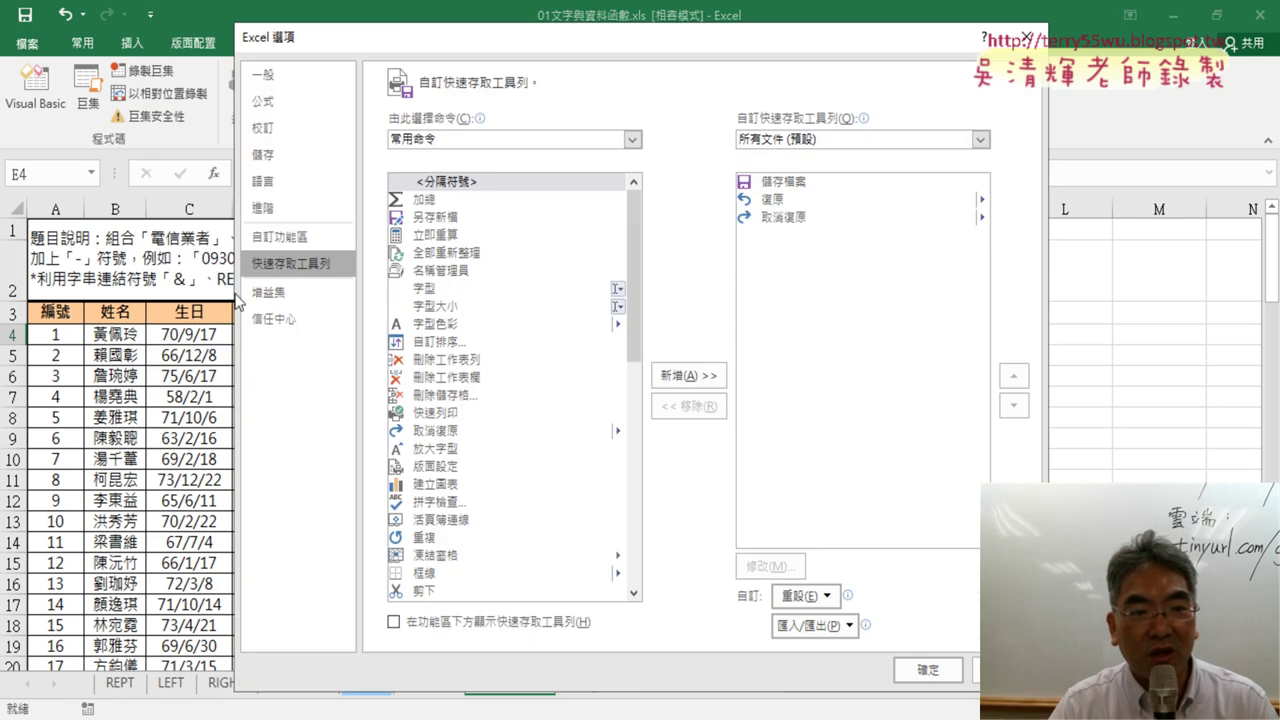
click(315, 240)
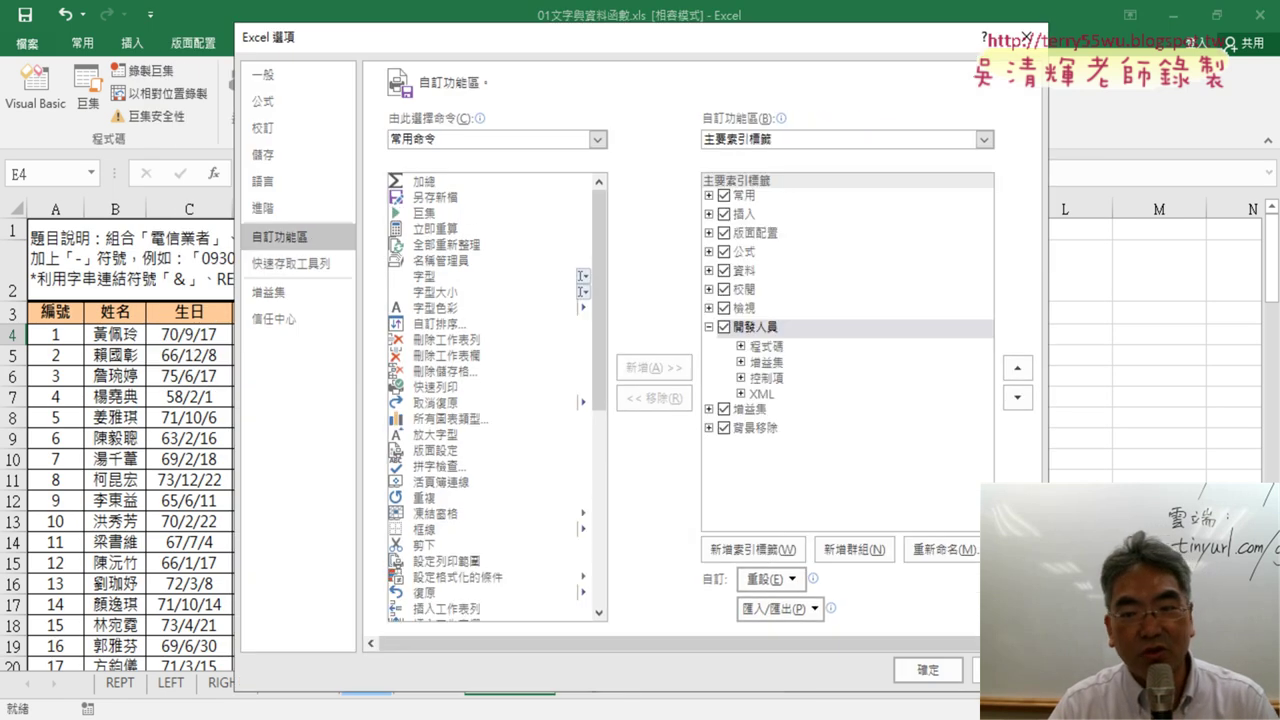
click(928, 669)
Step: Hide and restore the Project Explorer in the VBA editor, then switch to the ChatGPT browser window
click(35, 85)
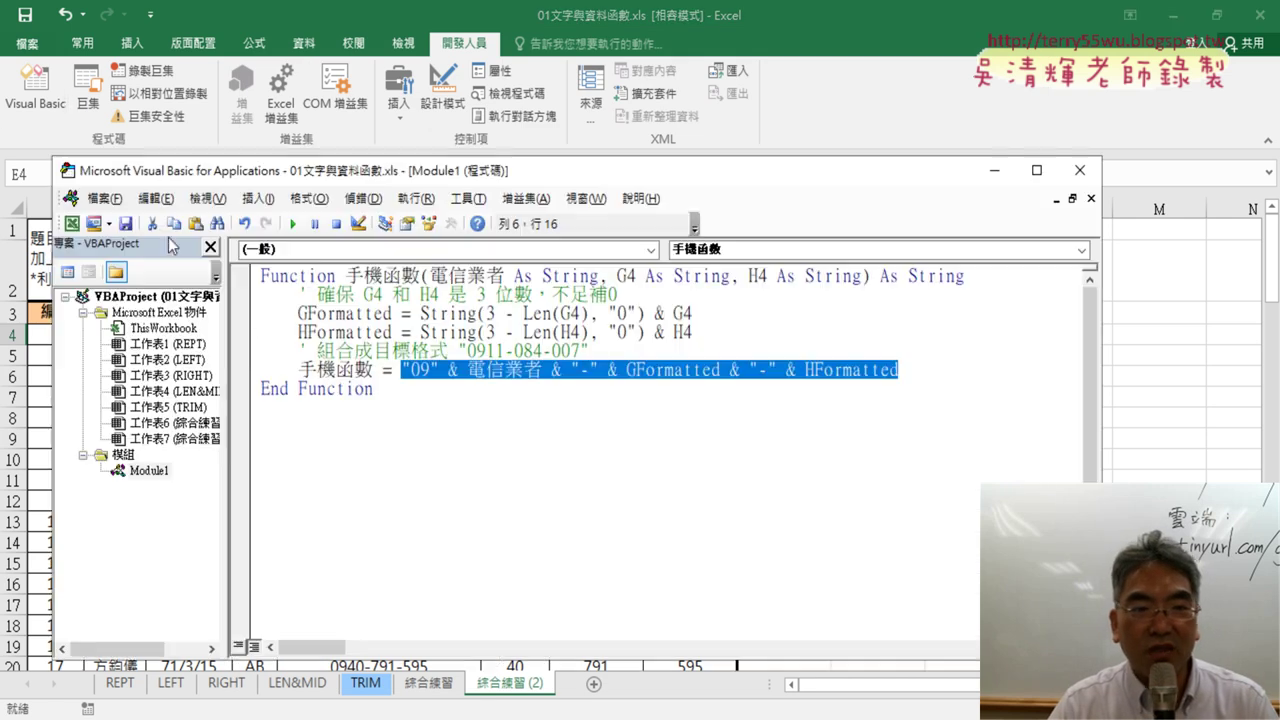
click(210, 247)
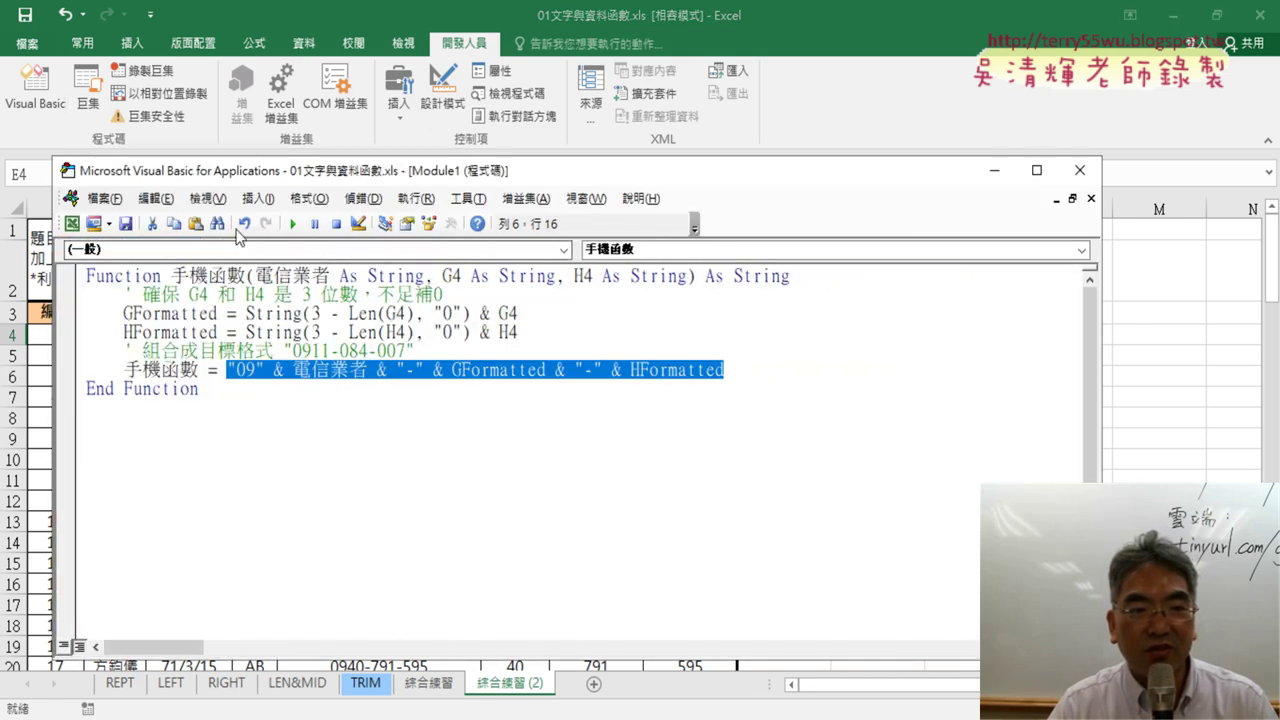
click(207, 198)
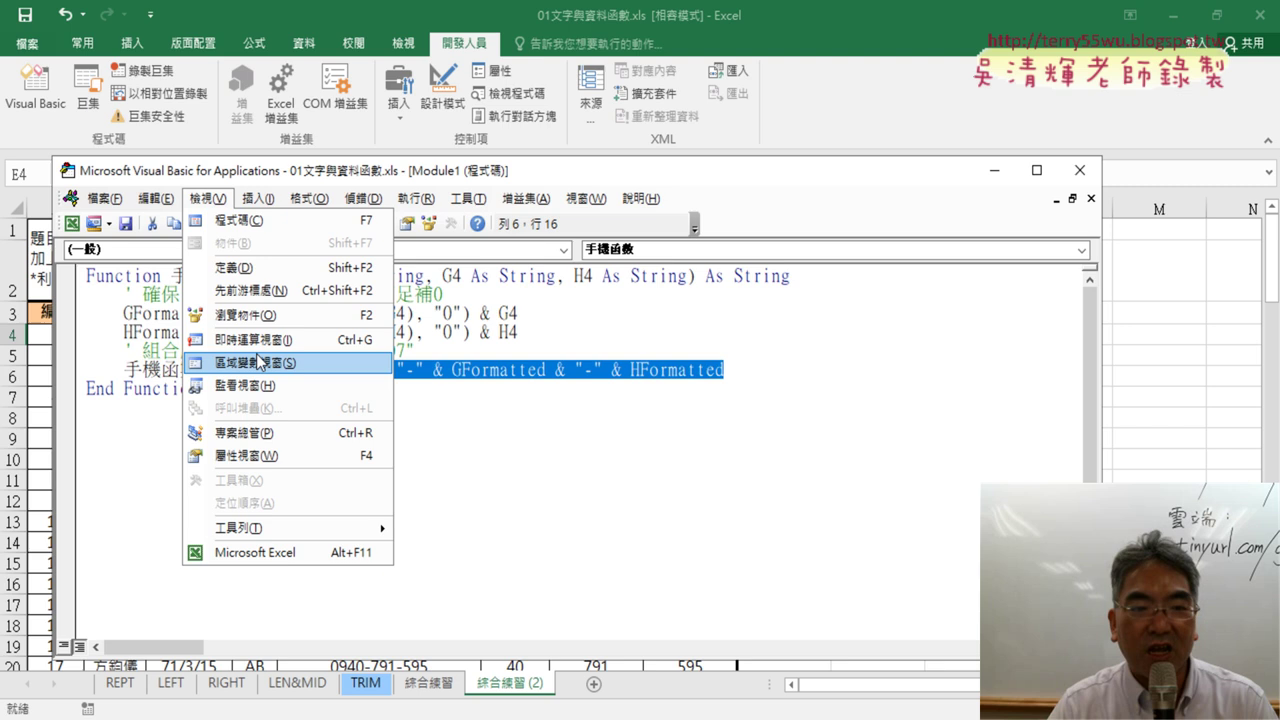
click(266, 432)
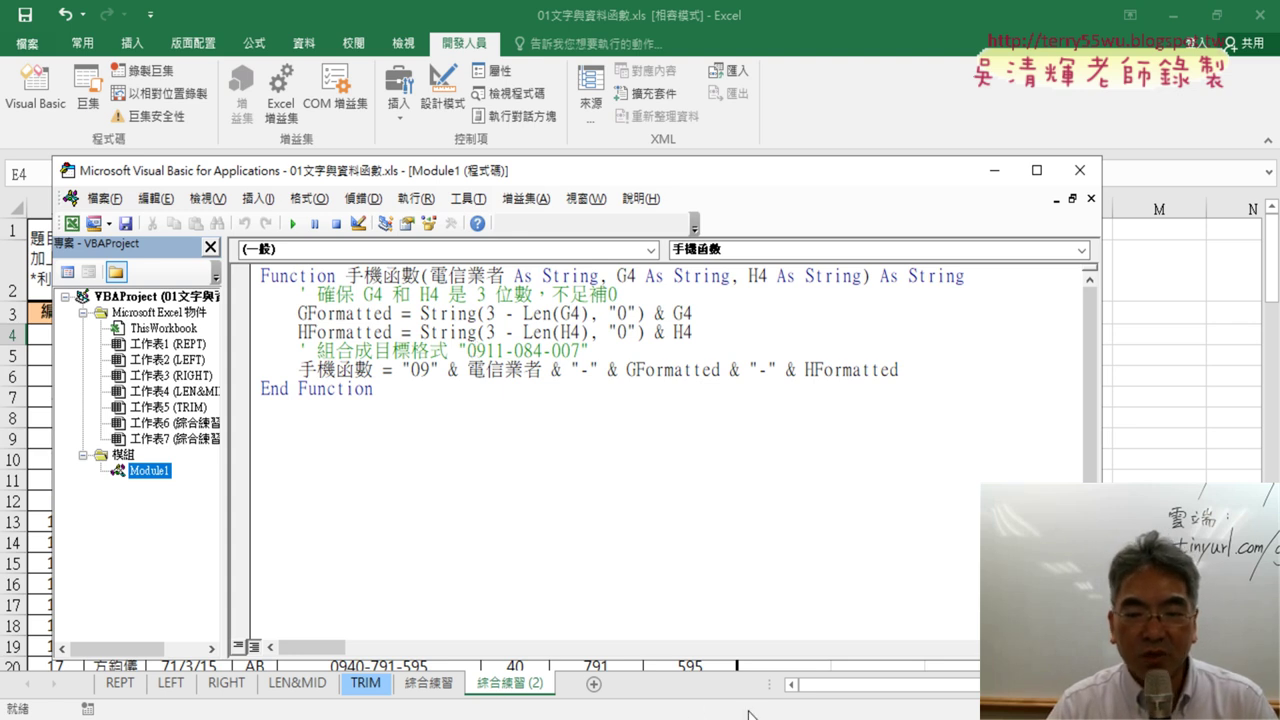
key(alt+Tab)
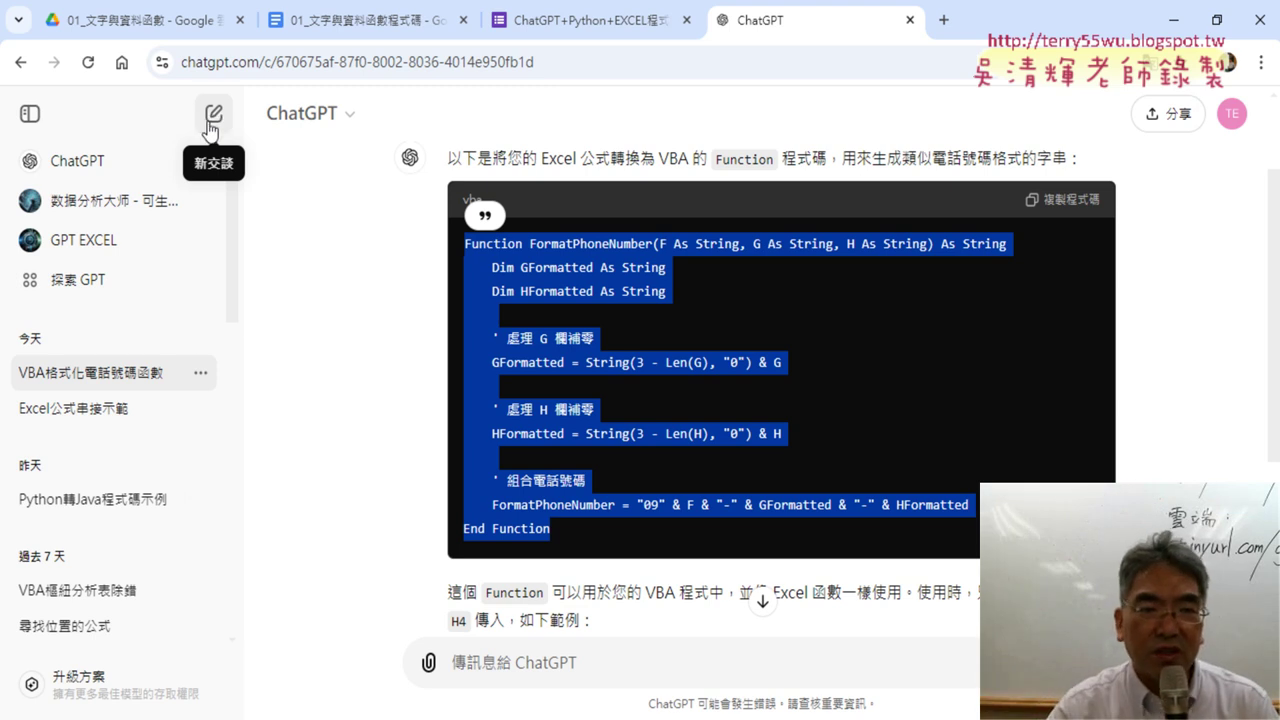
Step: Scroll up to the original ChatGPT prompt and highlight the Excel formula in it
scroll(1128, 433, up, 1)
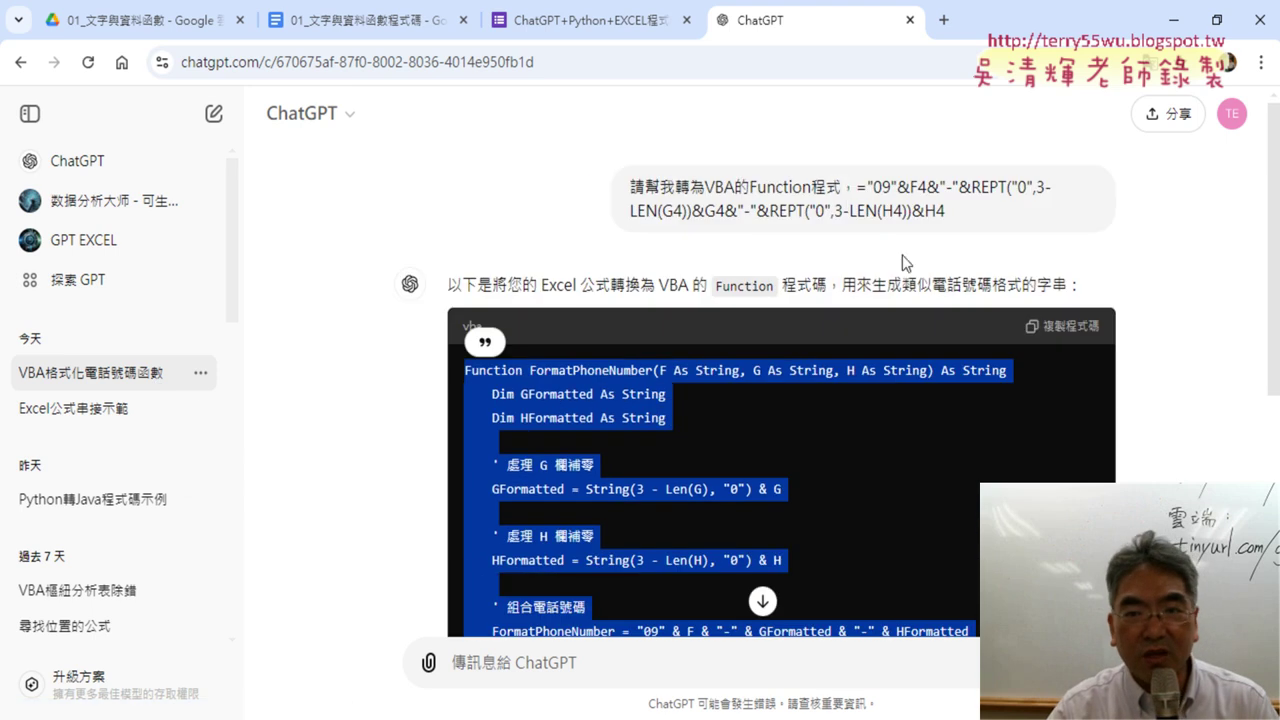
drag(856, 186, 947, 213)
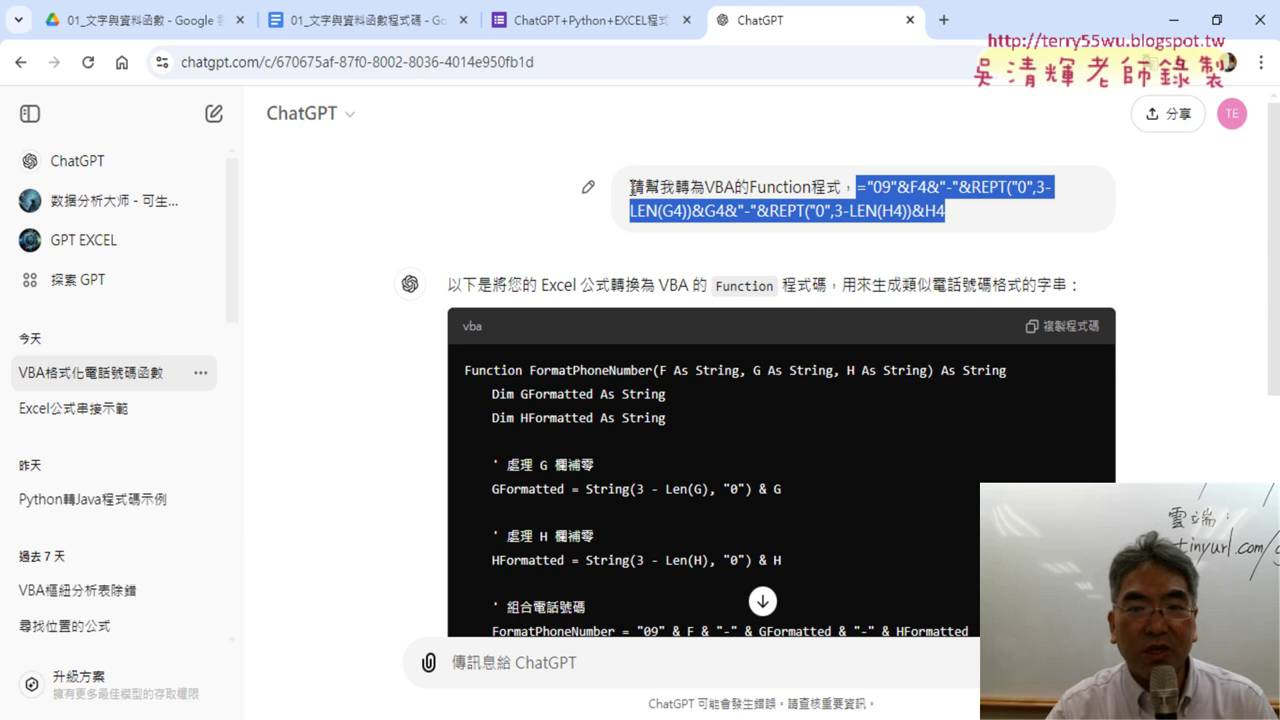
mouse_move(631, 186)
mouse_down()
mouse_move(868, 188)
mouse_move(990, 228)
mouse_up()
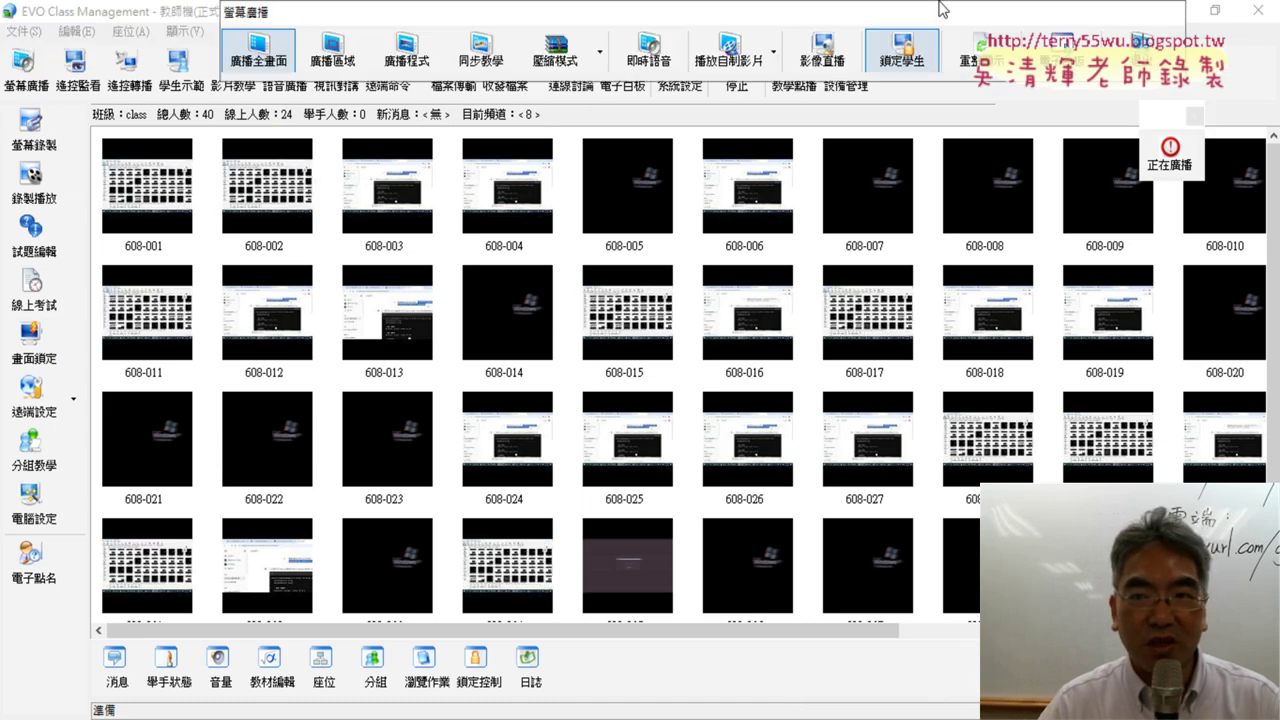
Step: End the teacher-screen broadcast to the student computers
click(897, 42)
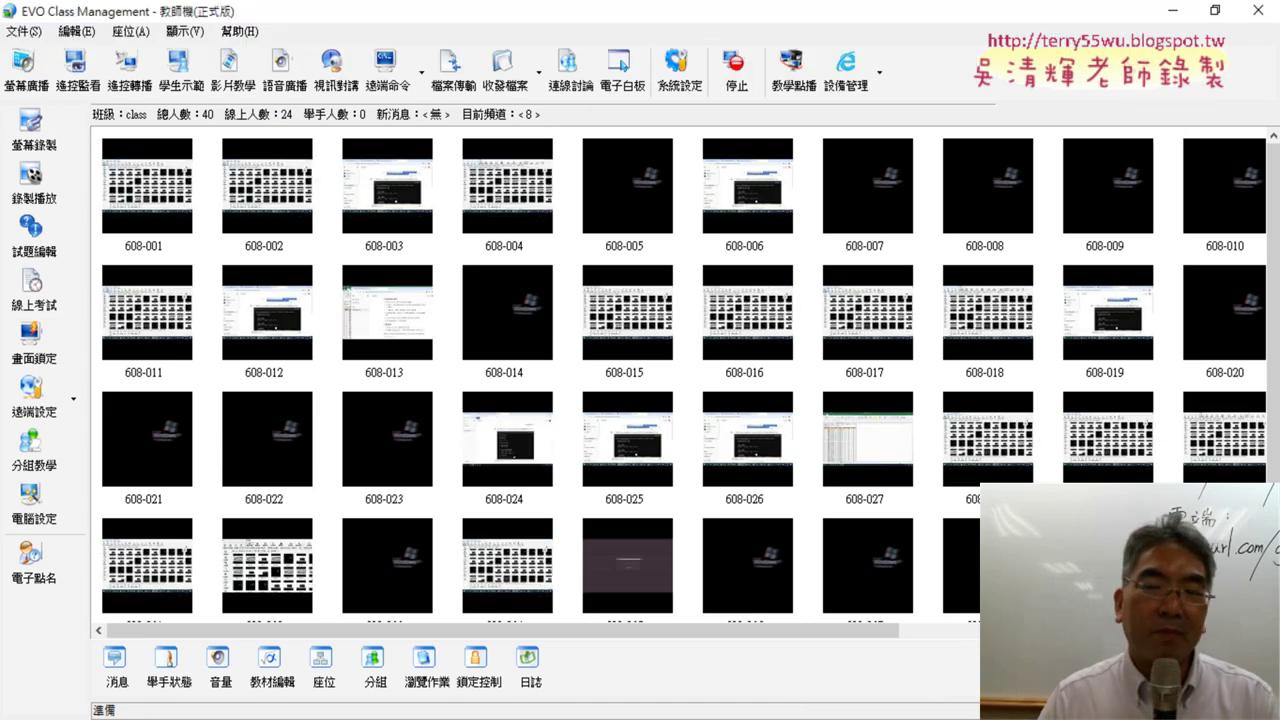